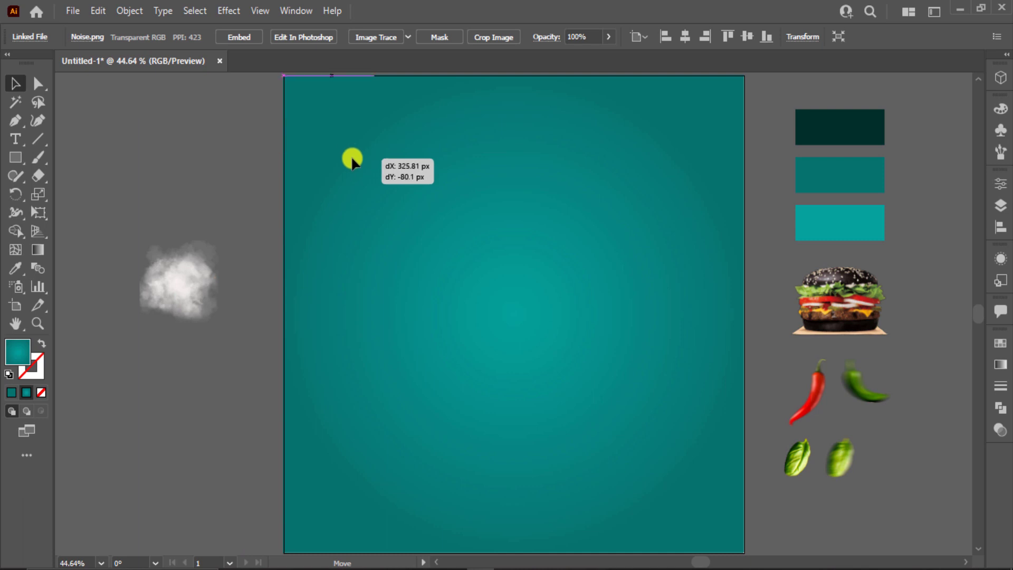
Step: Bring the noise image forward, stretch it over the whole artboard, and give it a blend mode
right_click(351, 153)
mouse_move(413, 313)
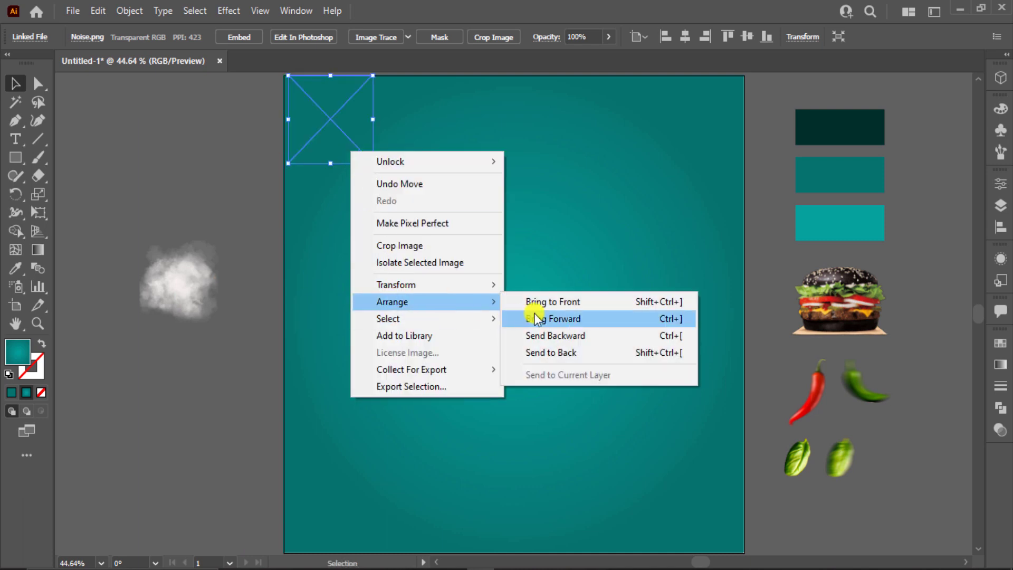
left_click(537, 319)
left_click_drag(332, 135, 328, 138)
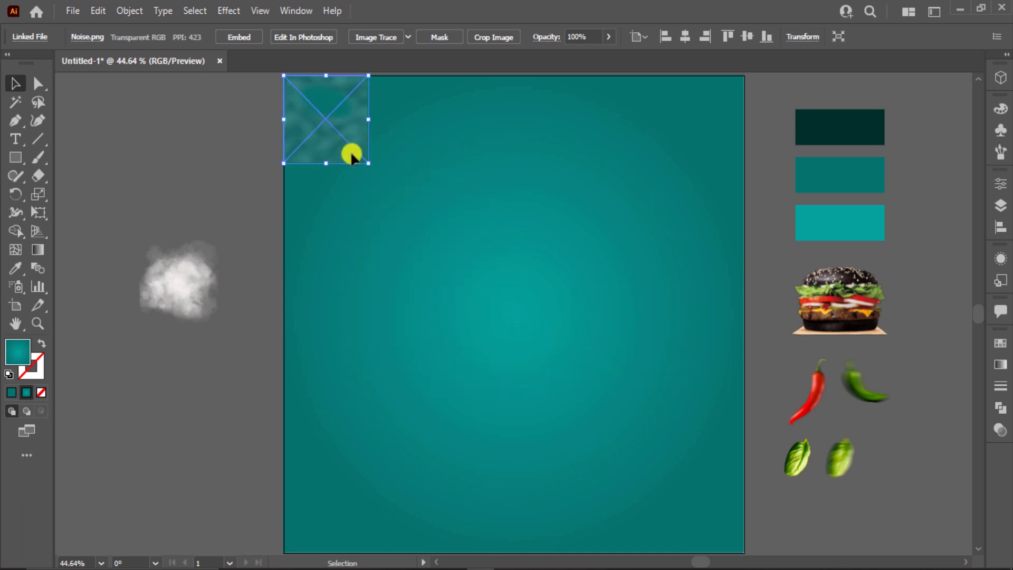
left_click_drag(414, 210, 744, 553)
left_click(1001, 430)
left_click(857, 357)
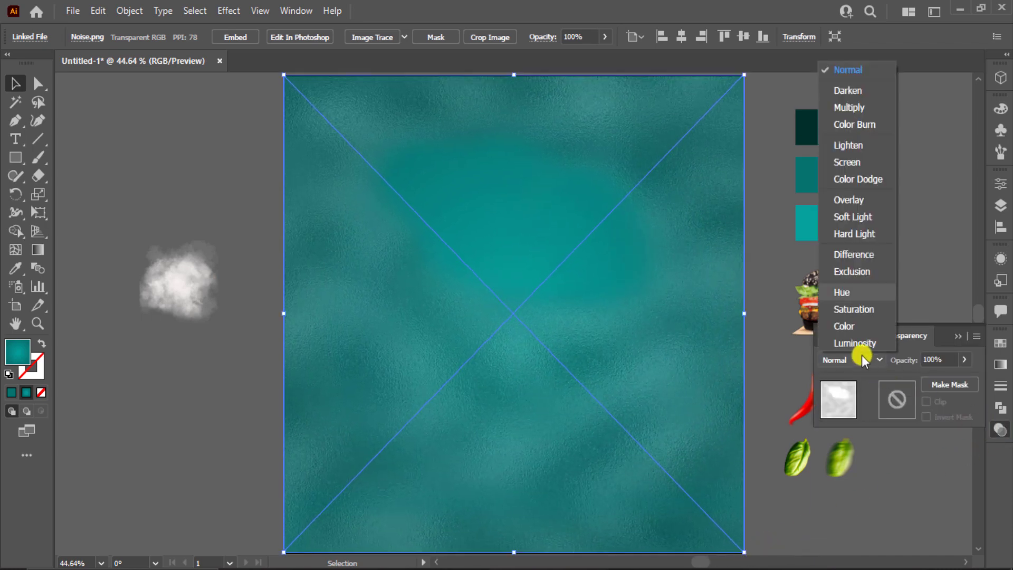
left_click(873, 199)
Step: Bring the smoke image to the front and scale it to cover the artboard
left_click(194, 289)
right_click(194, 290)
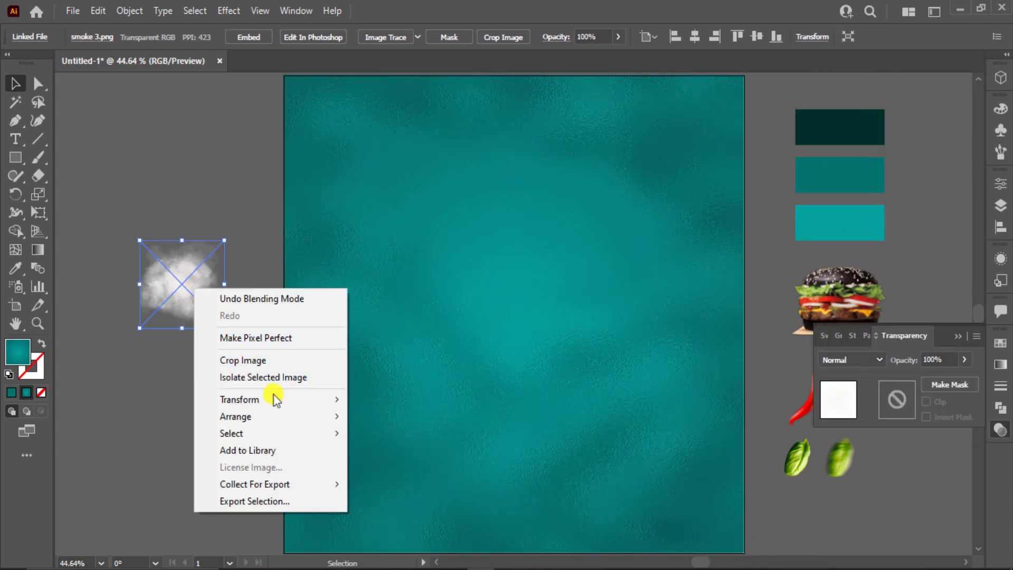
mouse_move(290, 417)
left_click(469, 417)
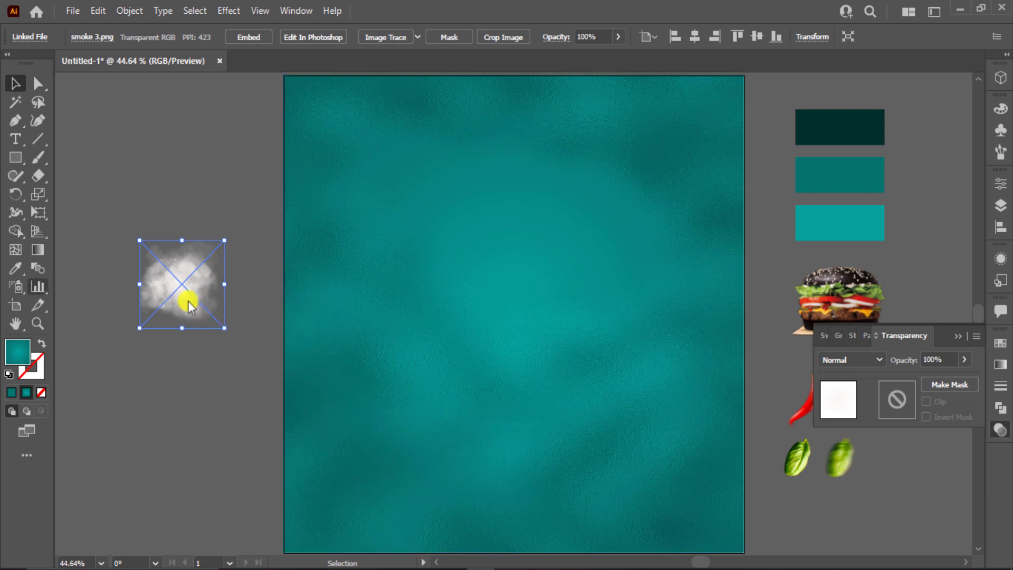
left_click_drag(188, 301, 315, 129)
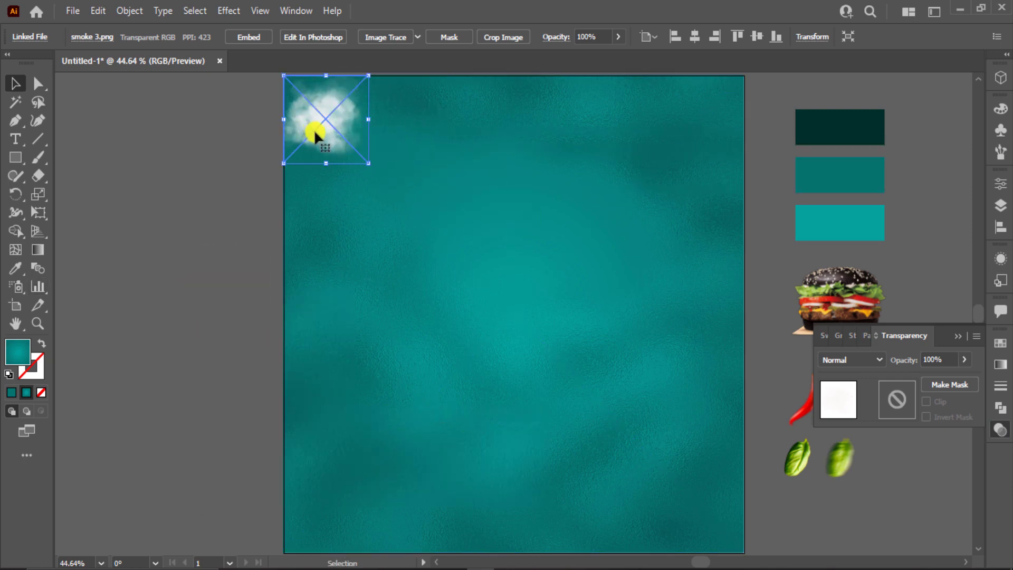
left_click_drag(369, 161, 743, 551)
Step: Set the smoke image's blend mode to Overlay instead of Soft Light, then clear the selection
left_click(872, 357)
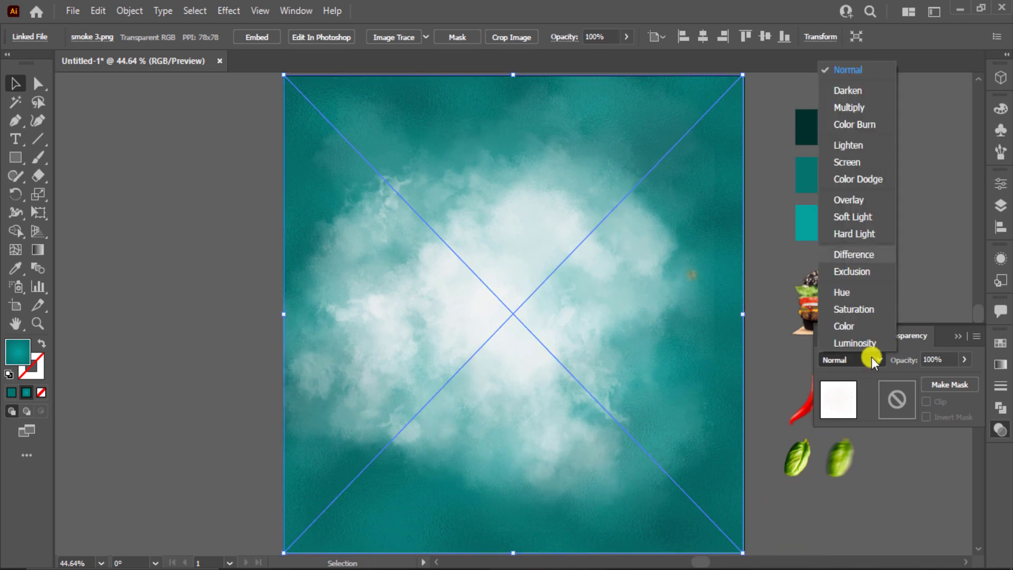
left_click(860, 213)
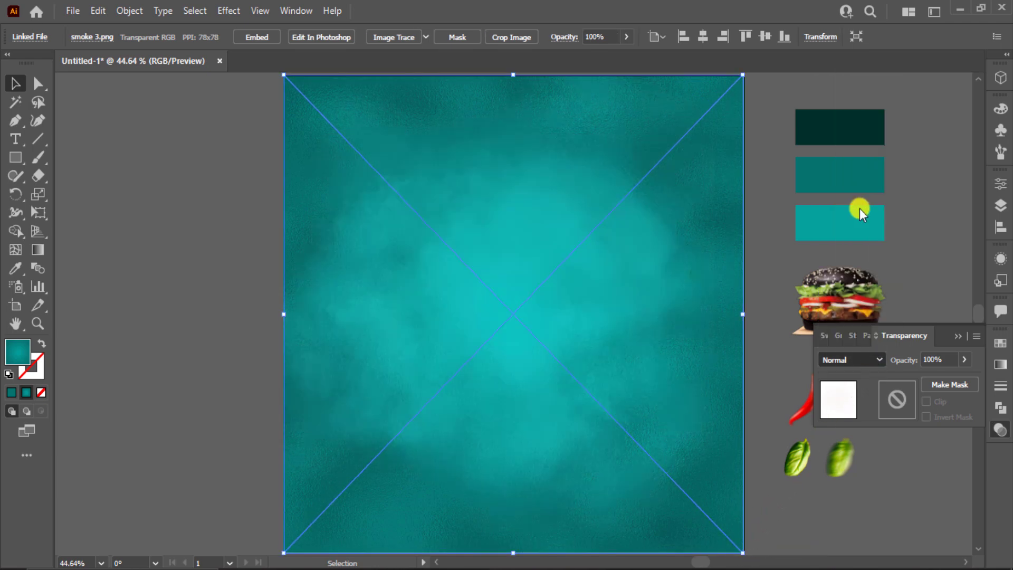
left_click(858, 366)
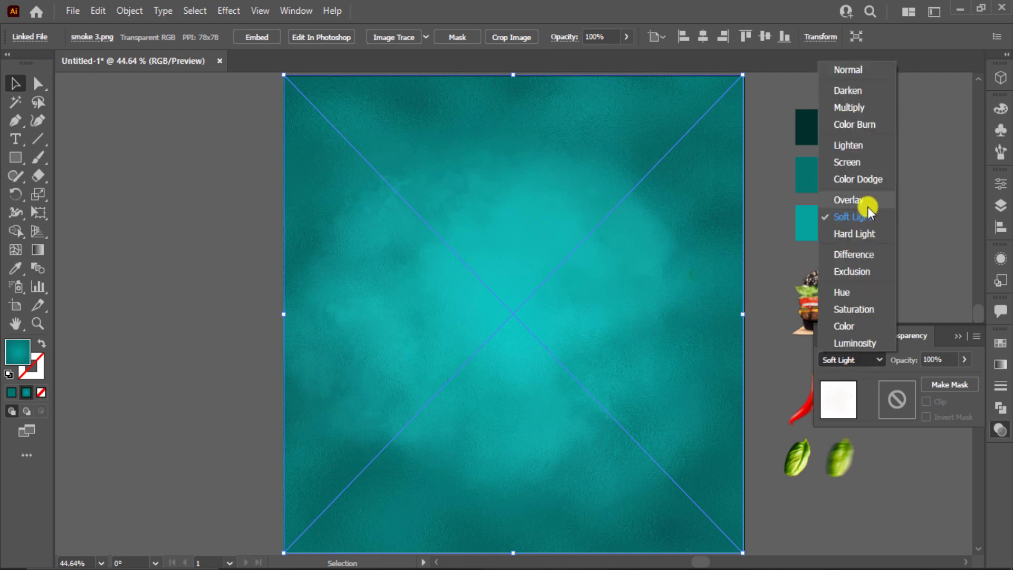
left_click(868, 205)
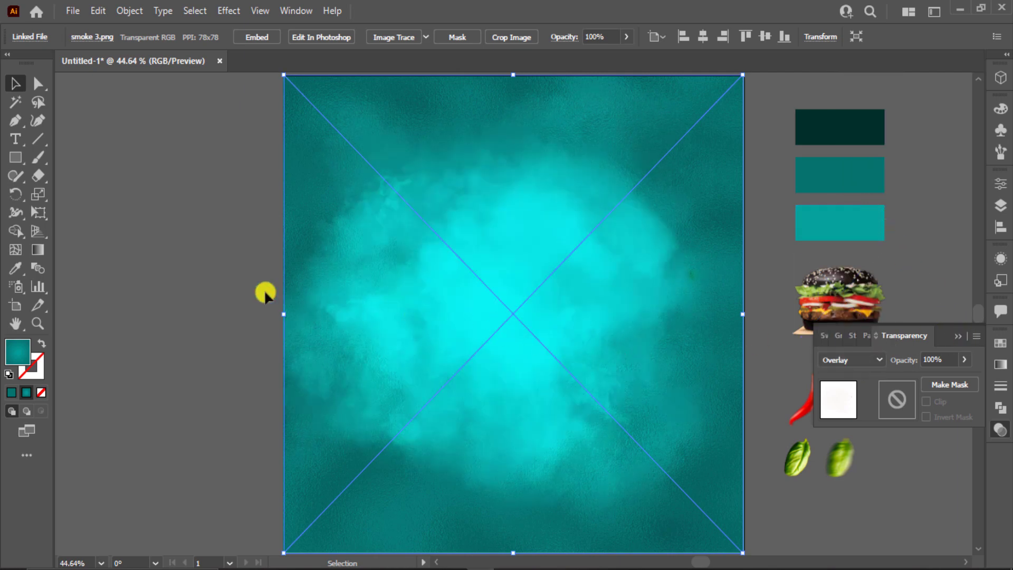
left_click(257, 278)
left_click(302, 320)
key("ctrl+shift+a")
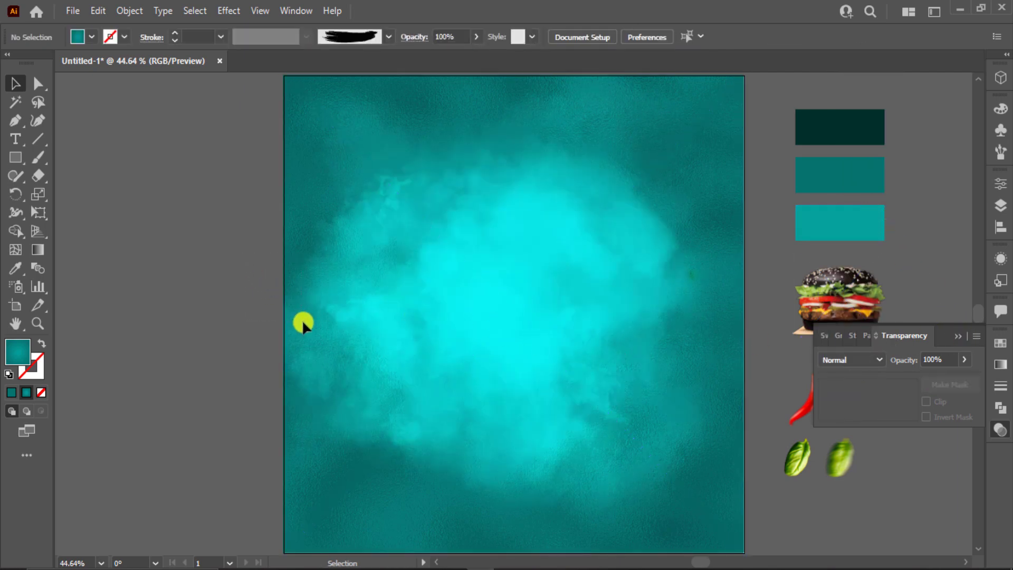
Step: Load the Grunge brushes vector pack library and add its thick grunge brush to the document
scroll(301, 319, "down", 1)
left_click(958, 336)
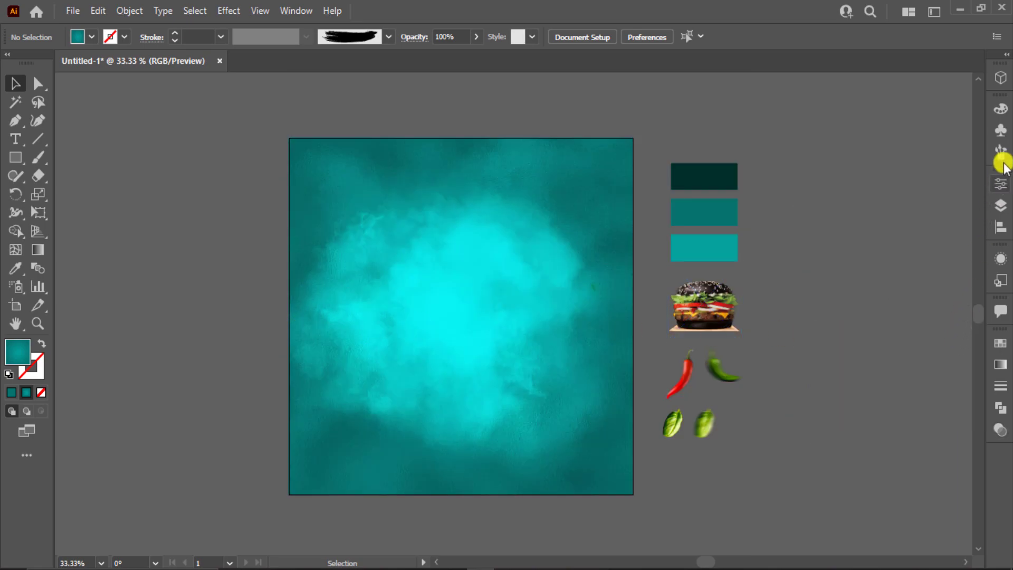
left_click(1002, 156)
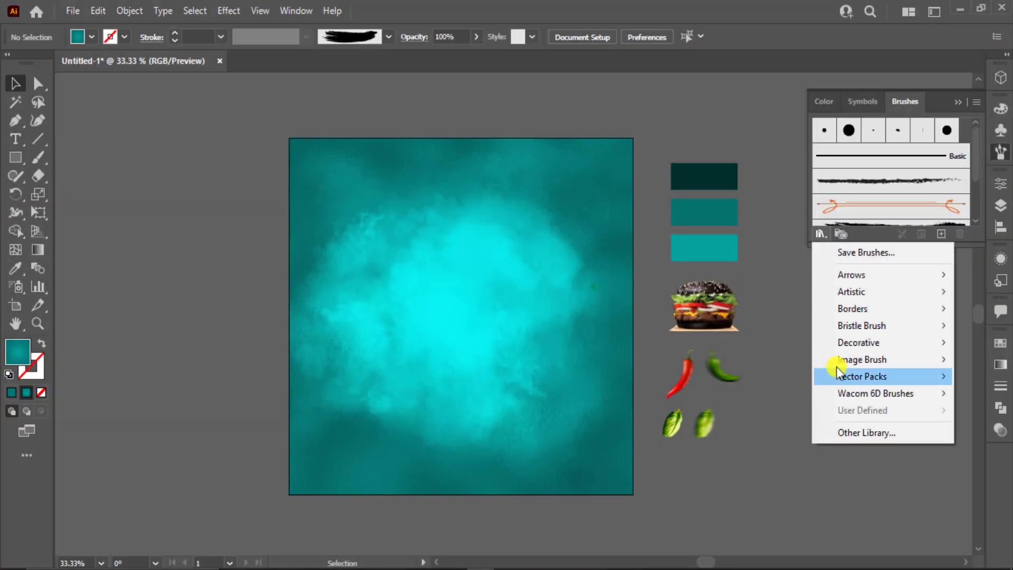
mouse_move(866, 375)
left_click(755, 376)
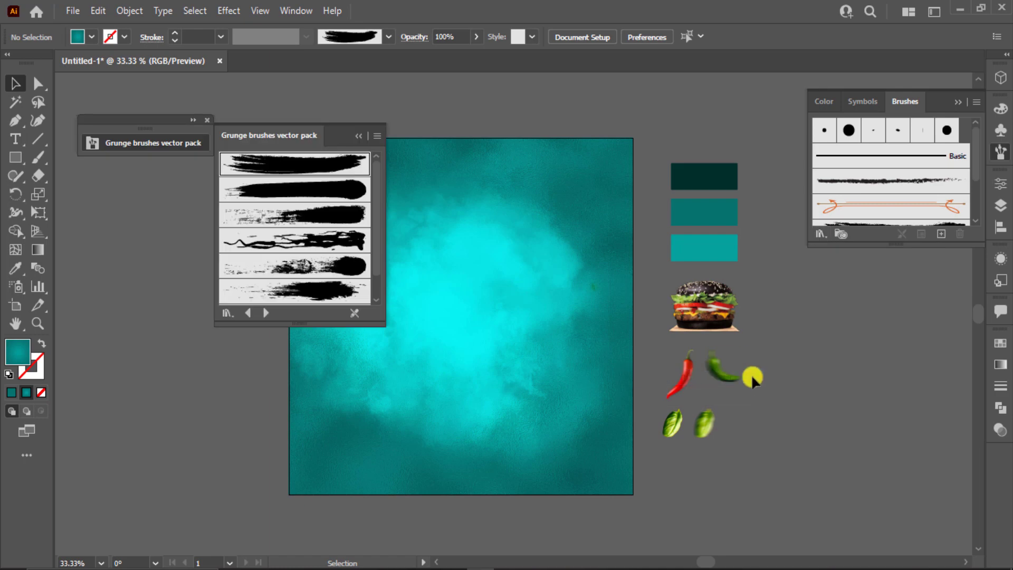
left_click(320, 199)
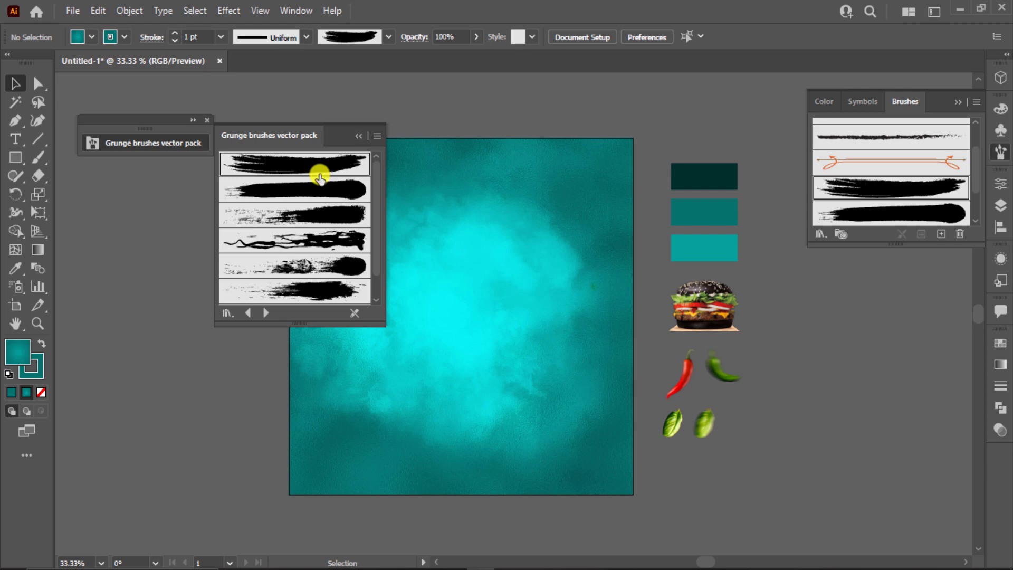
scroll(324, 219, "down", 1)
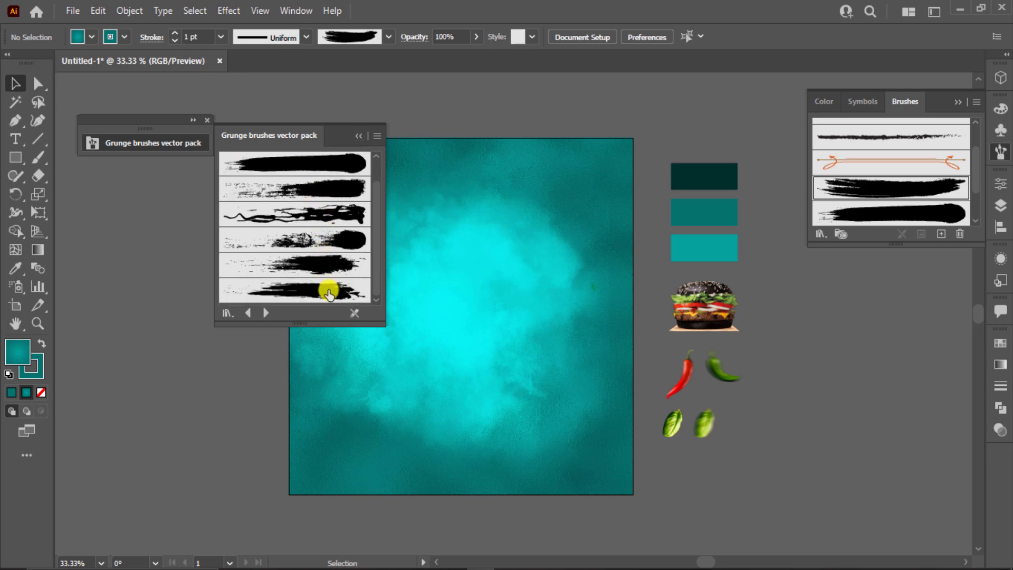
left_click(207, 120)
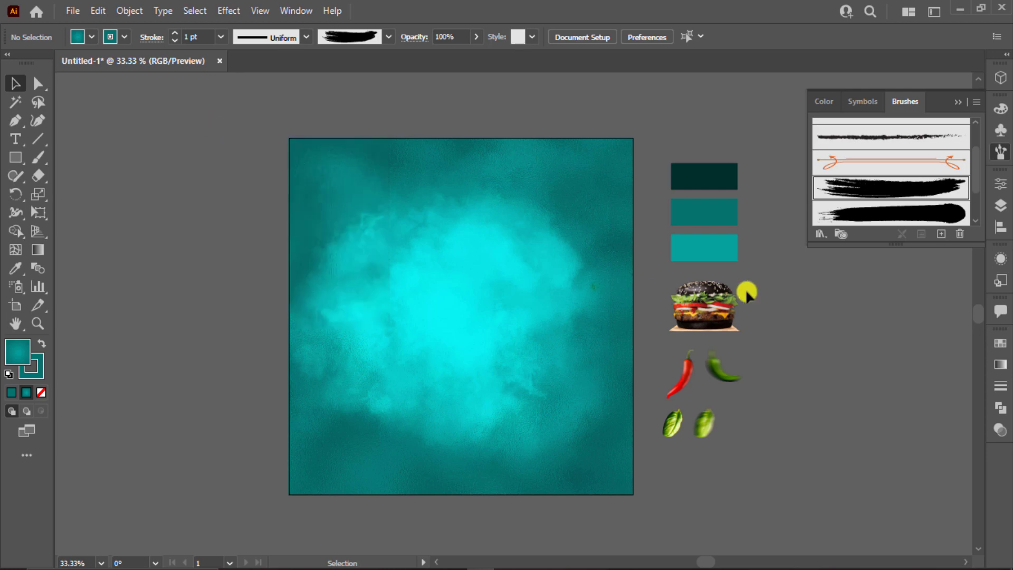
scroll(637, 287, "down", 1)
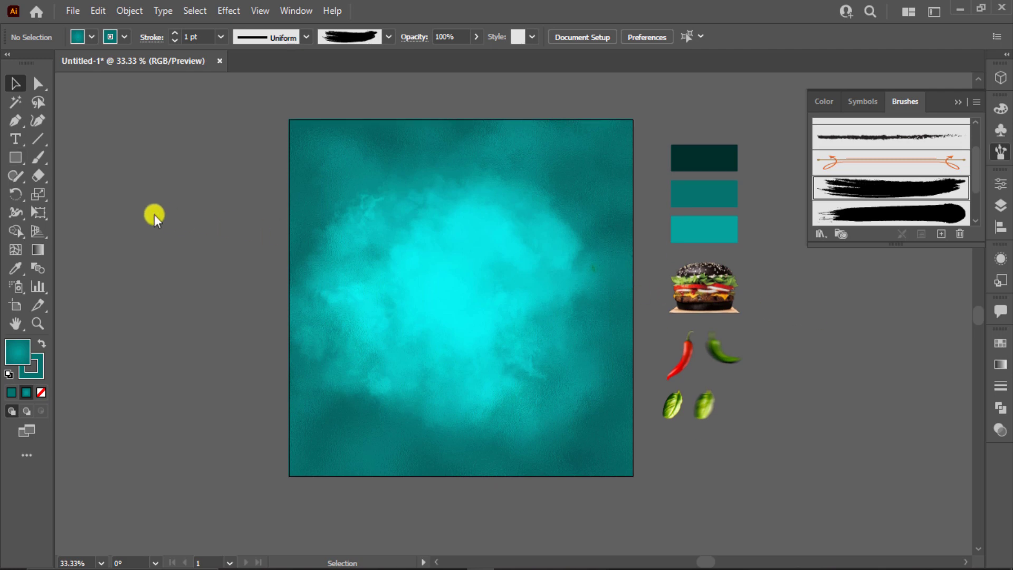
scroll(154, 215, "left", 1)
Step: Draw a horizontal line across the lower artboard and give it the white 6 pt grunge brush
left_click(40, 140)
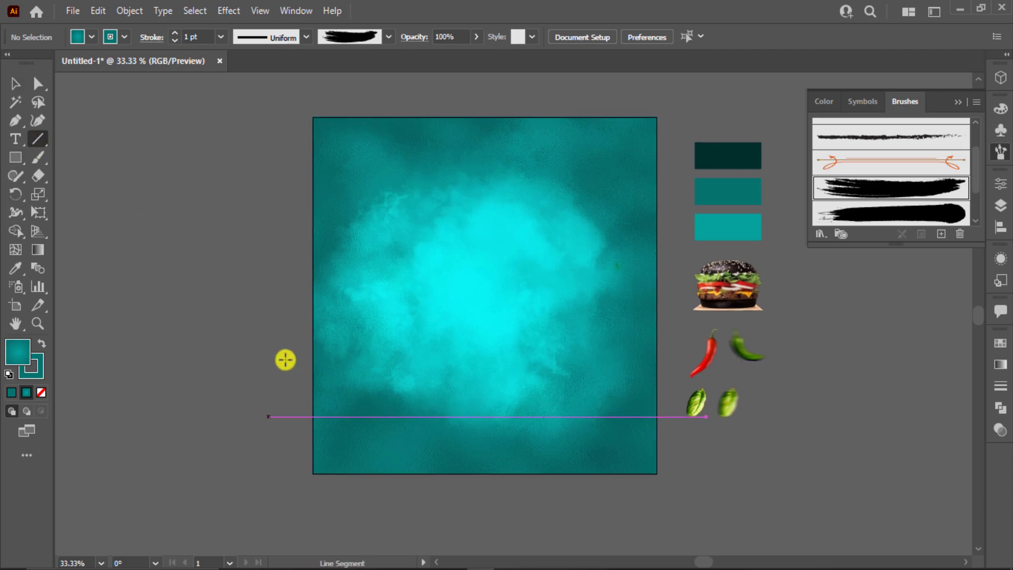
left_click_drag(344, 410, 581, 409)
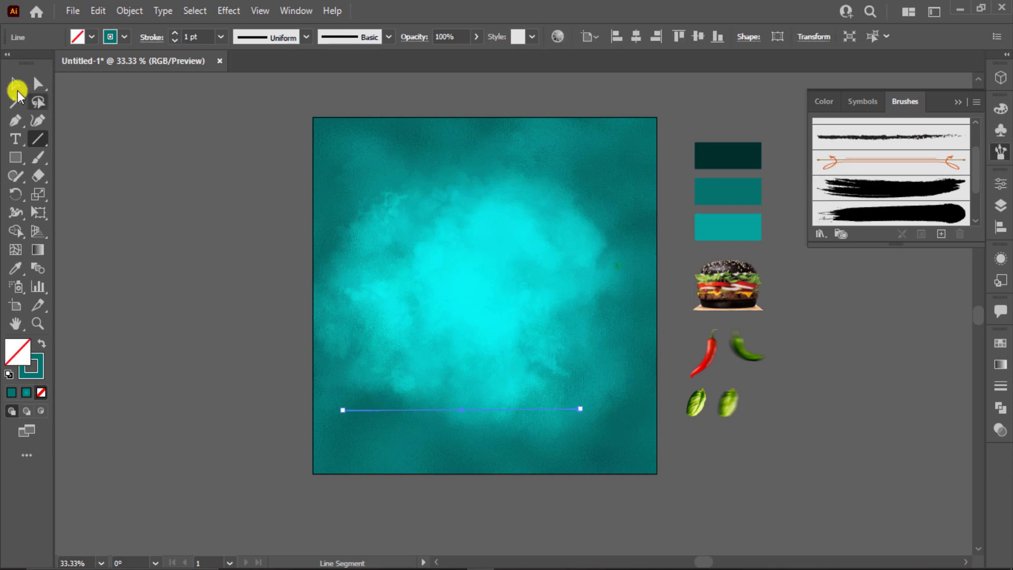
left_click(16, 86)
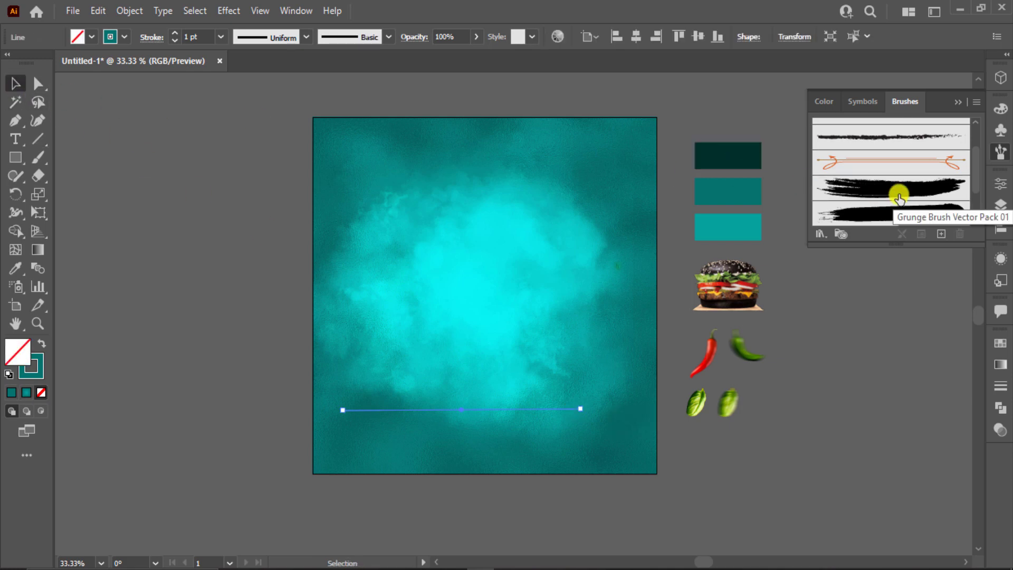
scroll(901, 197, "down", 3)
scroll(903, 196, "up", 4)
scroll(910, 190, "down", 2)
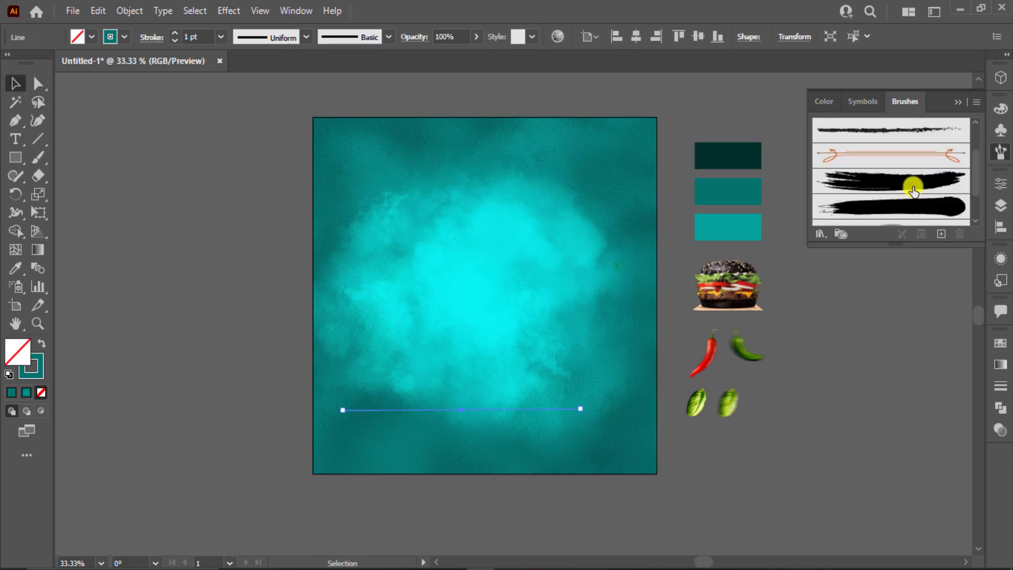
scroll(908, 186, "down", 3)
scroll(898, 184, "up", 3)
left_click(892, 183)
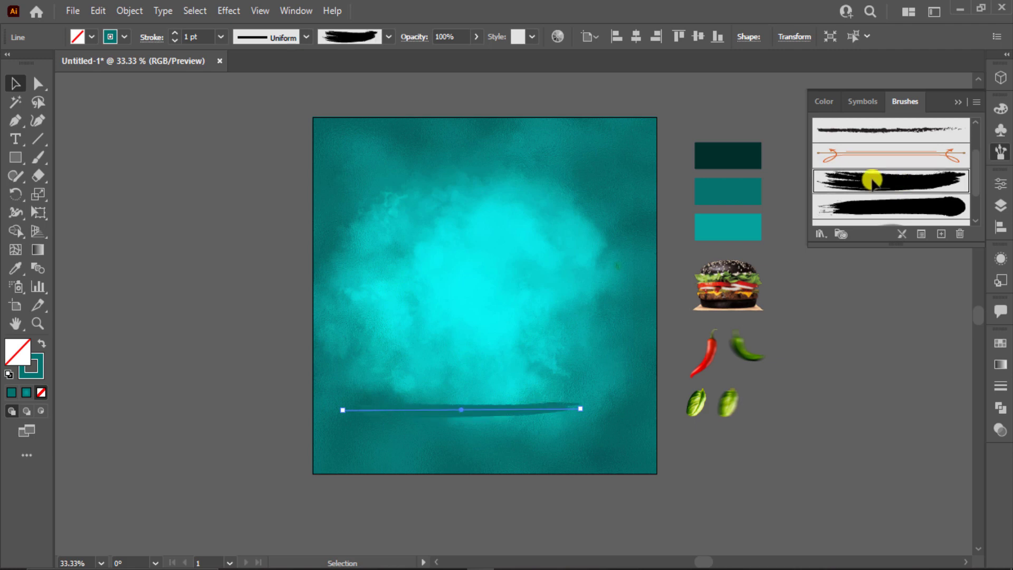
left_click(122, 36)
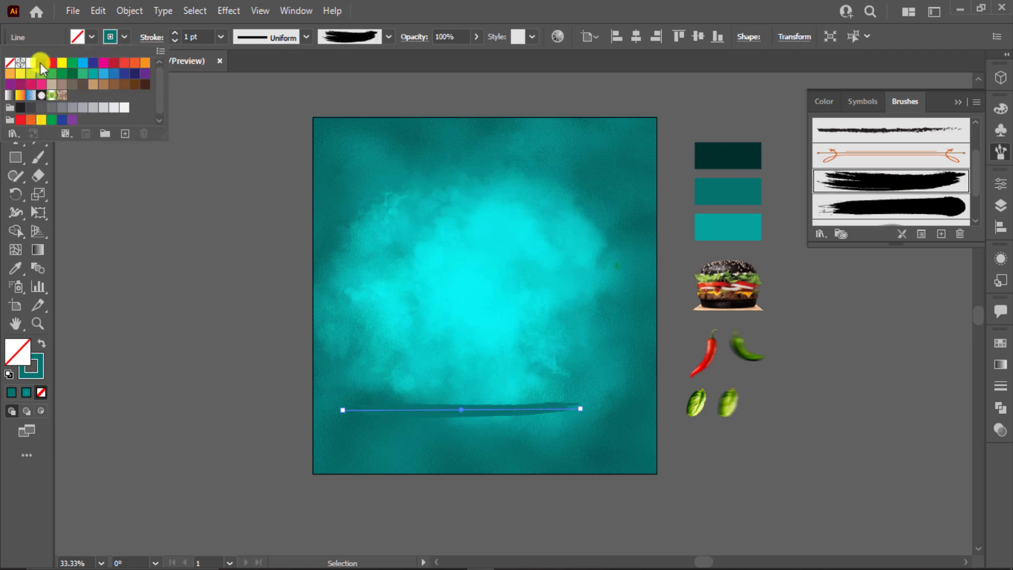
left_click(31, 63)
left_click(204, 35)
scroll(205, 35, "up", 5)
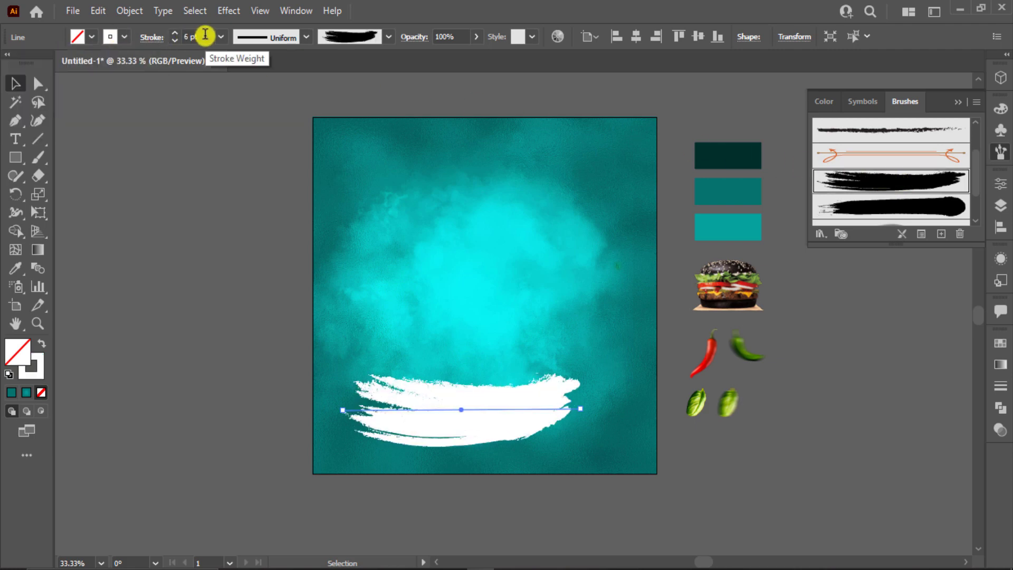
Step: Rotate the white stroke and stretch both ends past the artboard edges along the bottom
mouse_move(585, 408)
left_mouse_down()
mouse_move(232, 491)
mouse_move(144, 445)
mouse_move(155, 445)
left_mouse_up()
mouse_move(559, 408)
left_mouse_down()
mouse_move(663, 408)
mouse_move(632, 410)
left_mouse_up()
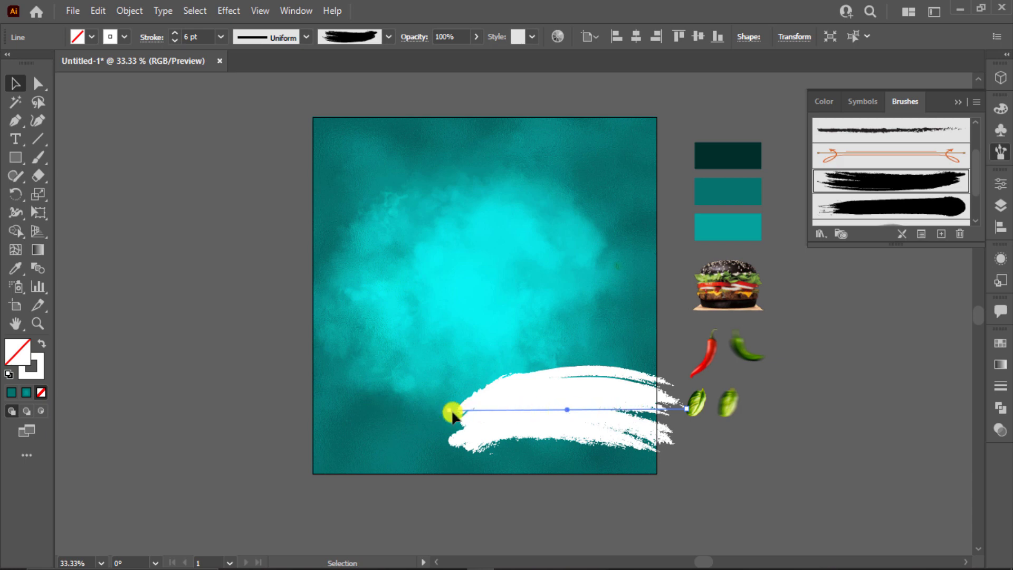
left_click_drag(449, 410, 229, 423)
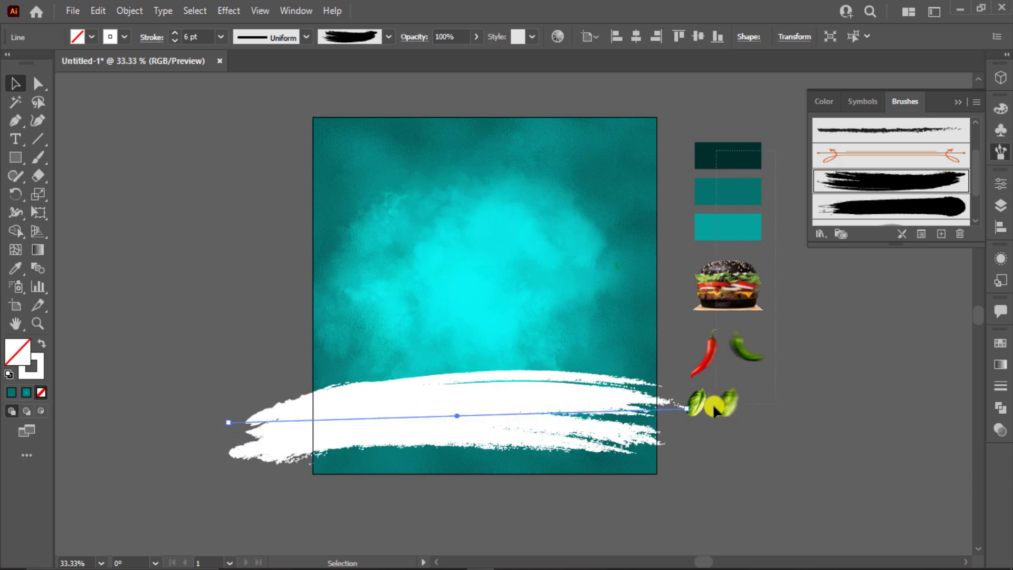
left_click(705, 407)
mouse_move(707, 384)
left_mouse_down()
mouse_move(776, 344)
mouse_move(921, 351)
left_mouse_up()
left_click(966, 102)
left_click(637, 417)
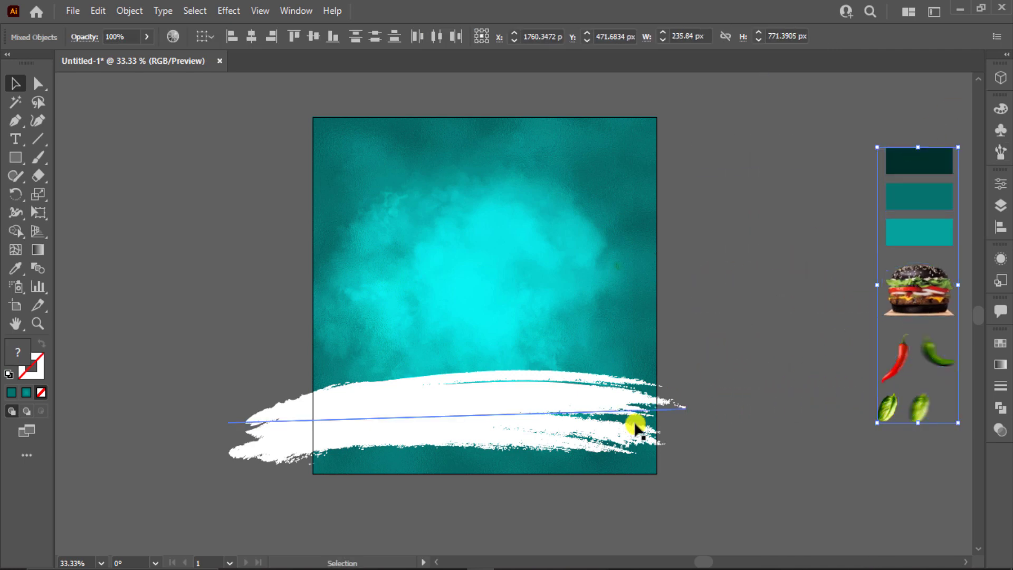
left_click_drag(689, 407, 750, 407)
left_click_drag(624, 421, 640, 426)
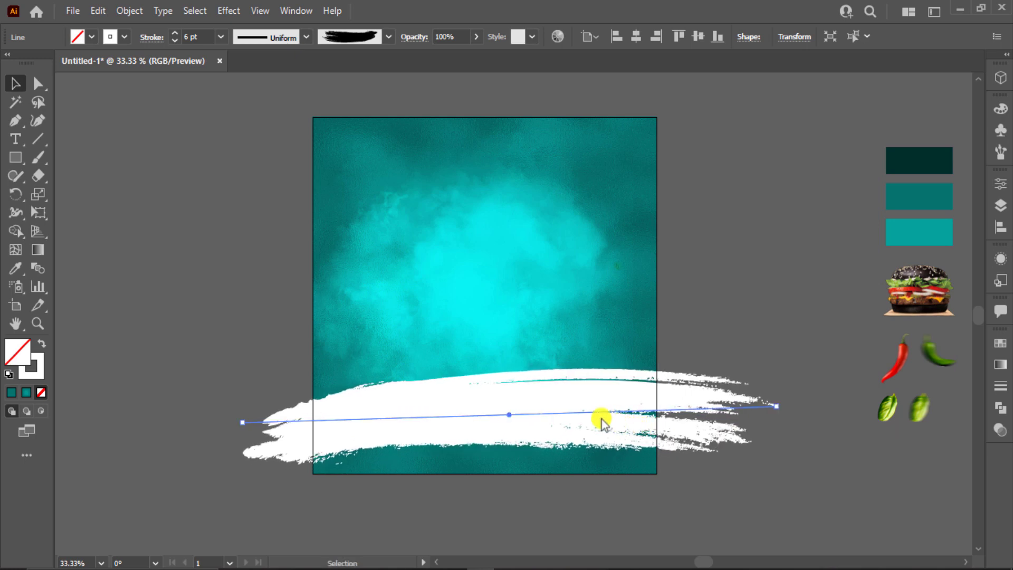
left_click_drag(466, 387, 470, 380)
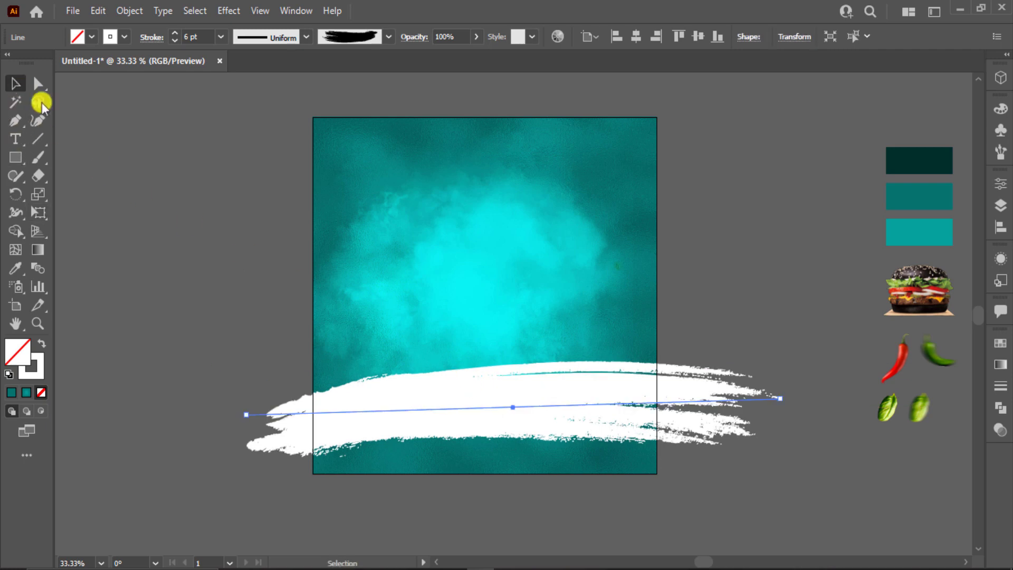
Step: Apply Expand Appearance and then Expand to the white grunge stroke, leaving plain filled shapes
left_click(111, 10)
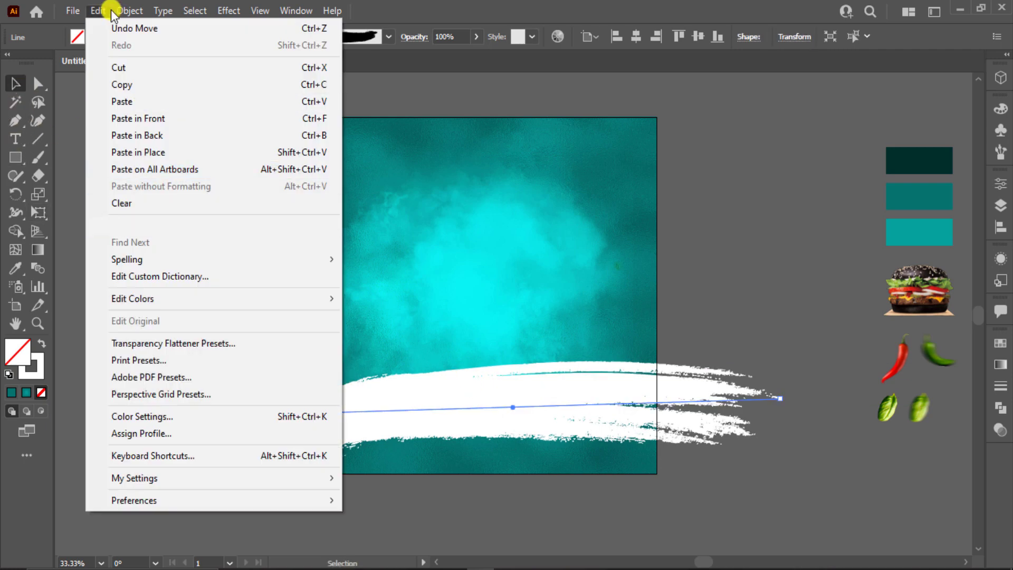
left_click(114, 11)
left_click(203, 201)
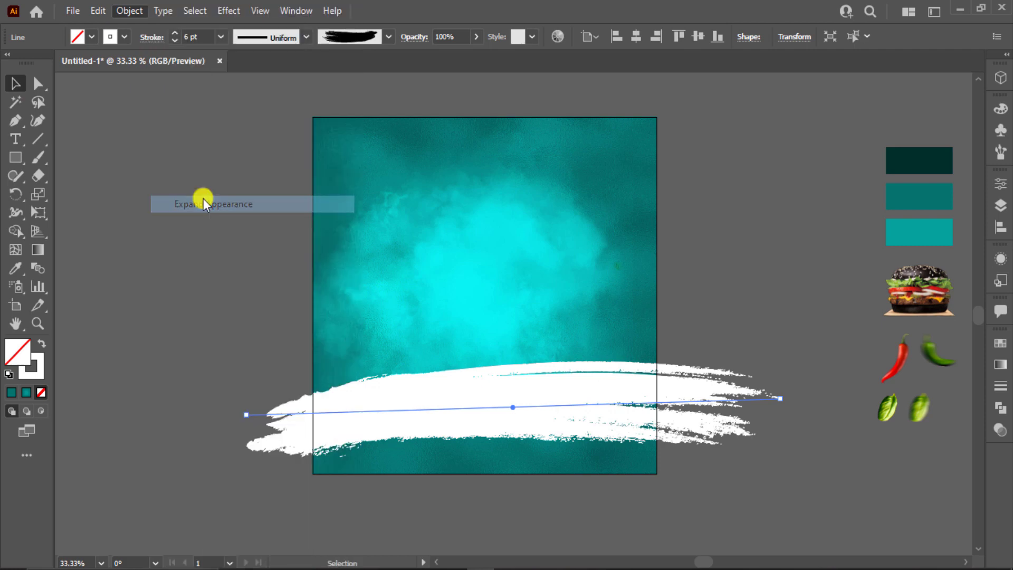
left_click(129, 11)
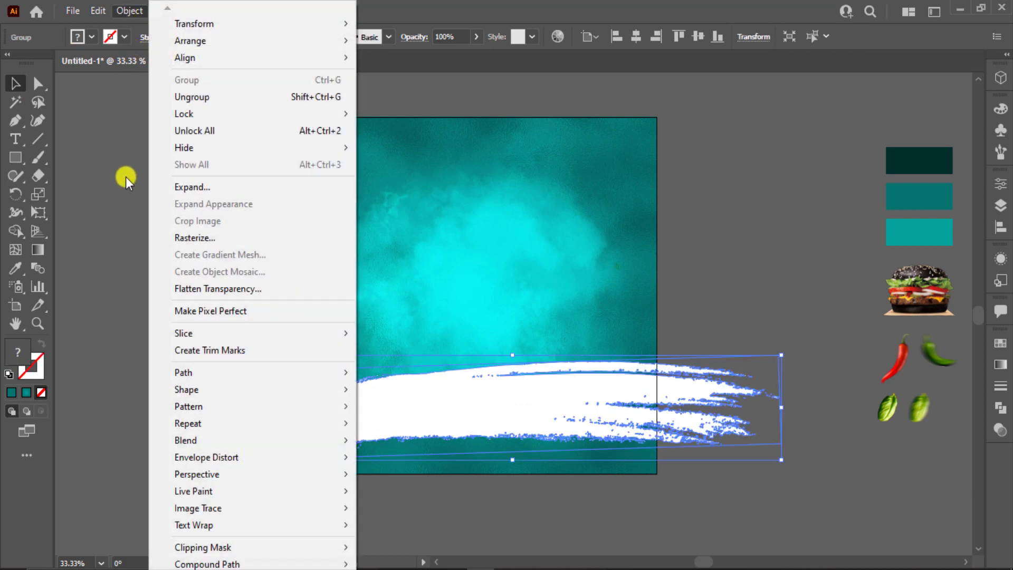
left_click(127, 178)
left_click(377, 399)
left_click(228, 226)
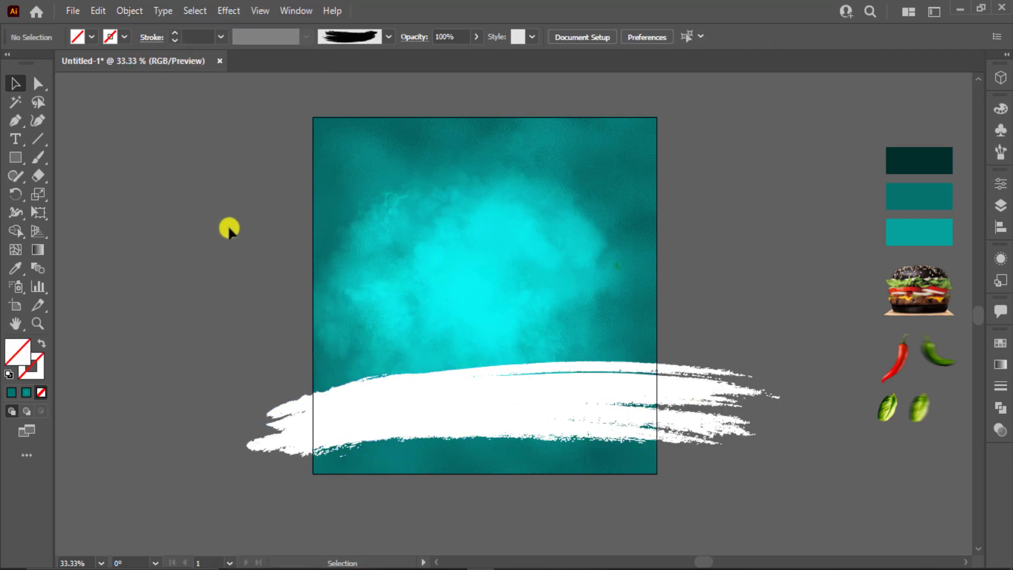
left_click(356, 409)
left_click(139, 12)
left_click(185, 186)
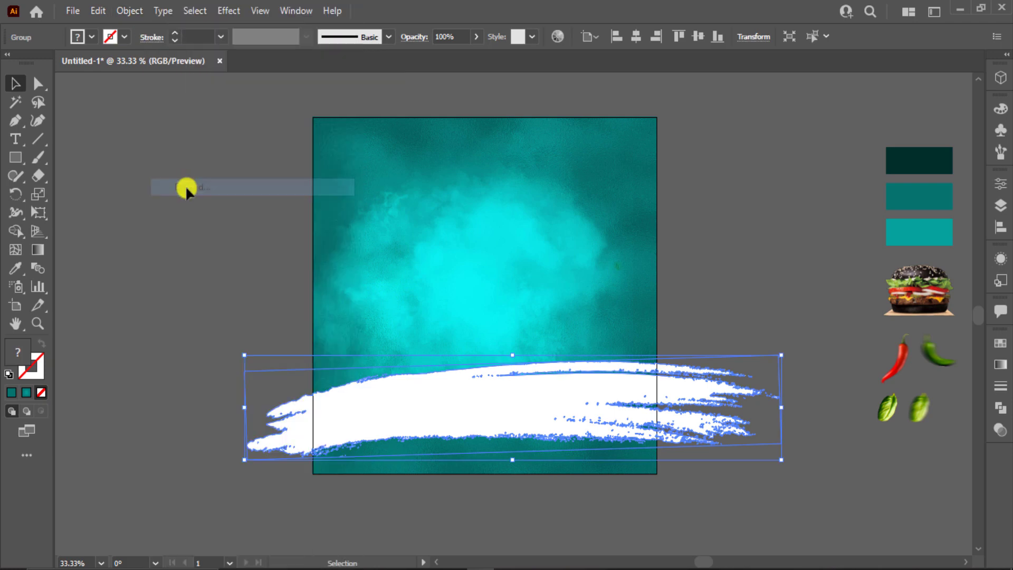
left_click(186, 333)
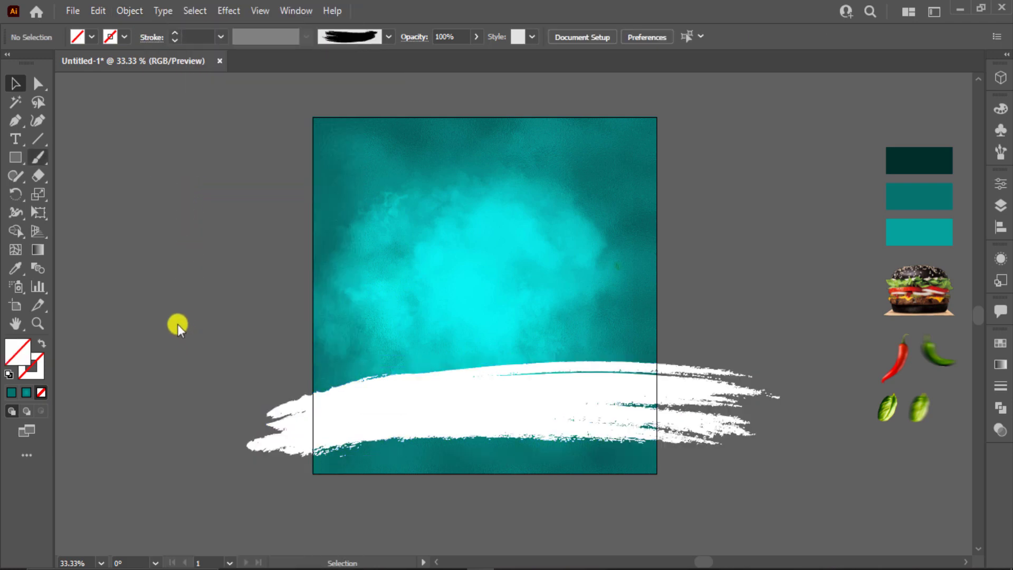
Step: Pen-draw a closed shape covering the artboard's lower part from edge to edge
left_click(13, 120)
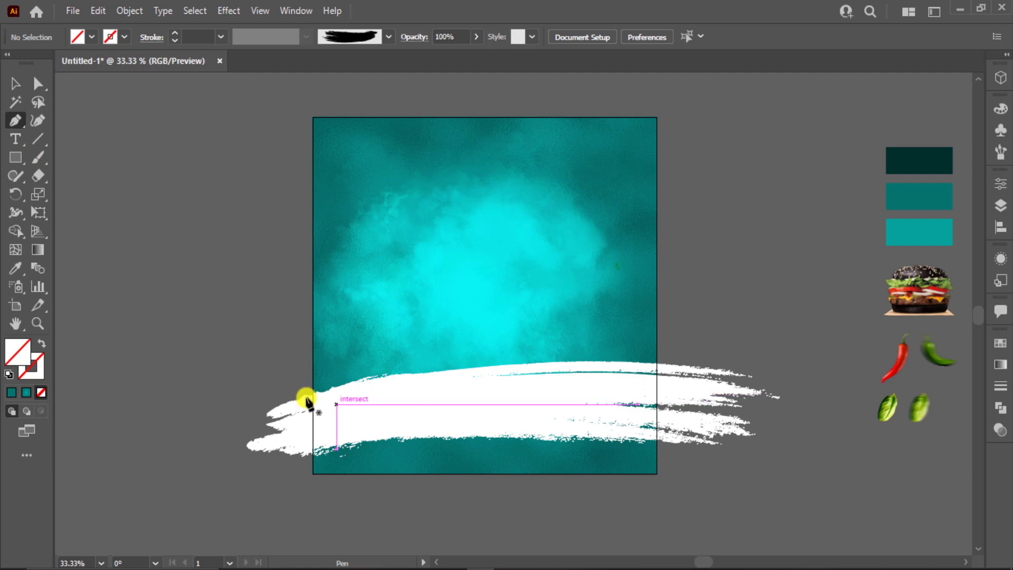
scroll(306, 402, "up", 3)
scroll(307, 402, "up", 1)
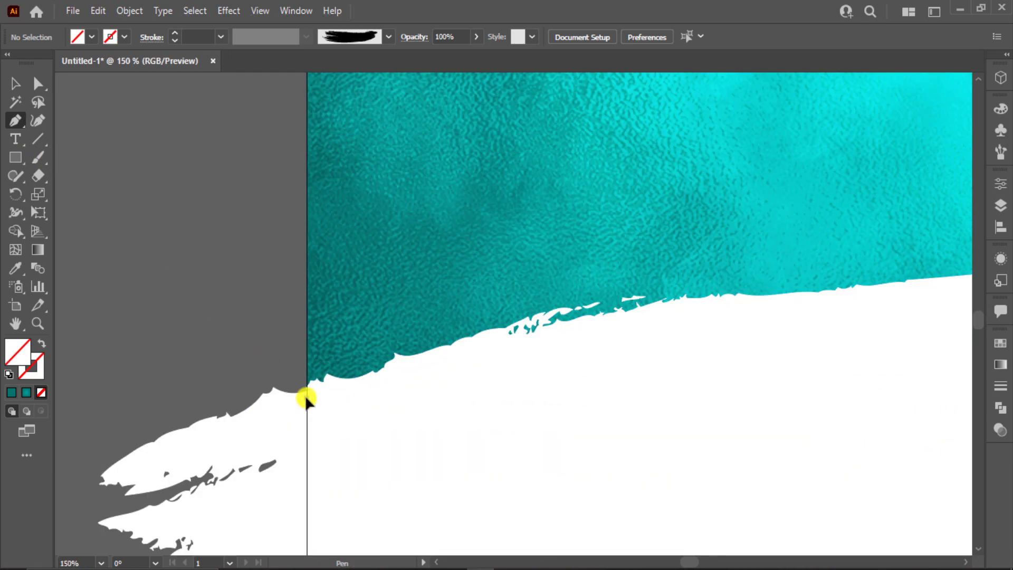
left_click(306, 400)
scroll(306, 400, "down", 3)
left_click(307, 499)
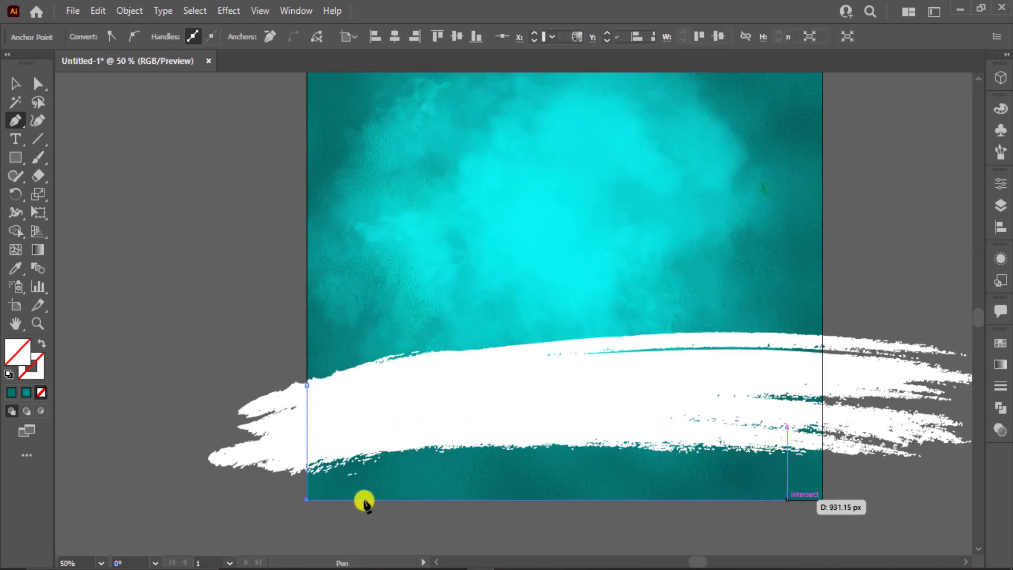
left_click(821, 500)
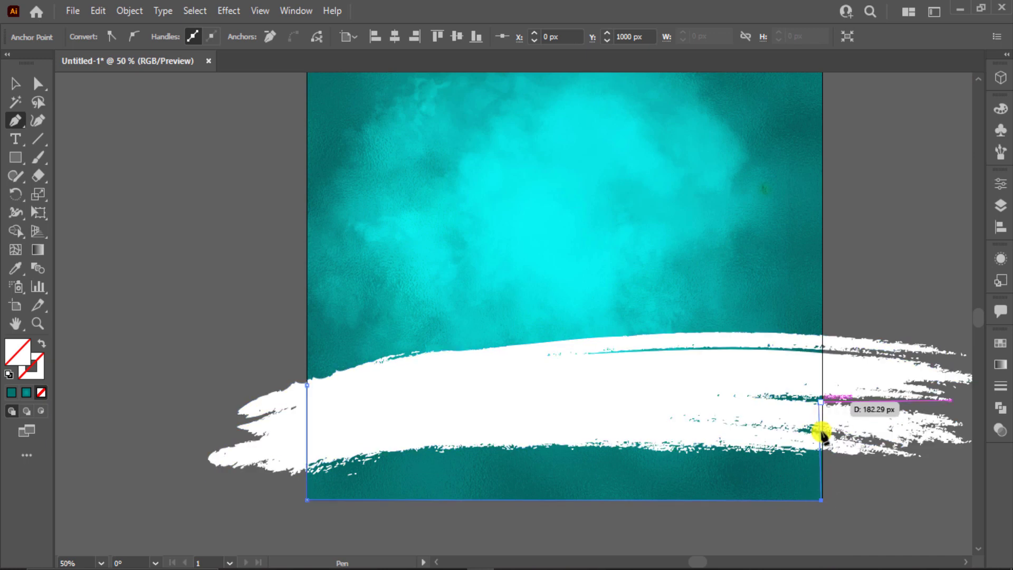
left_click(823, 341)
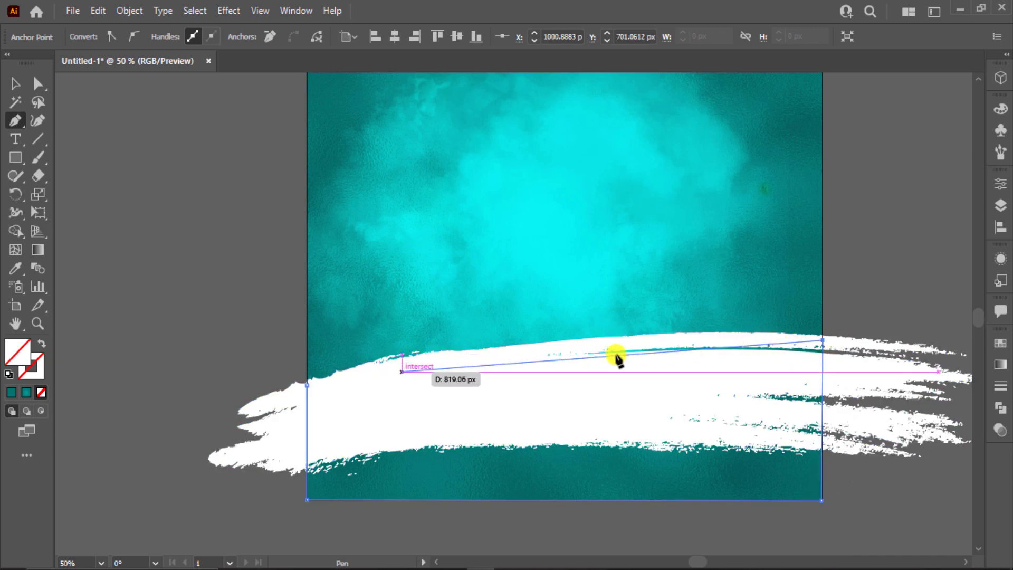
left_click_drag(409, 366, 296, 384)
key("ctrl+z")
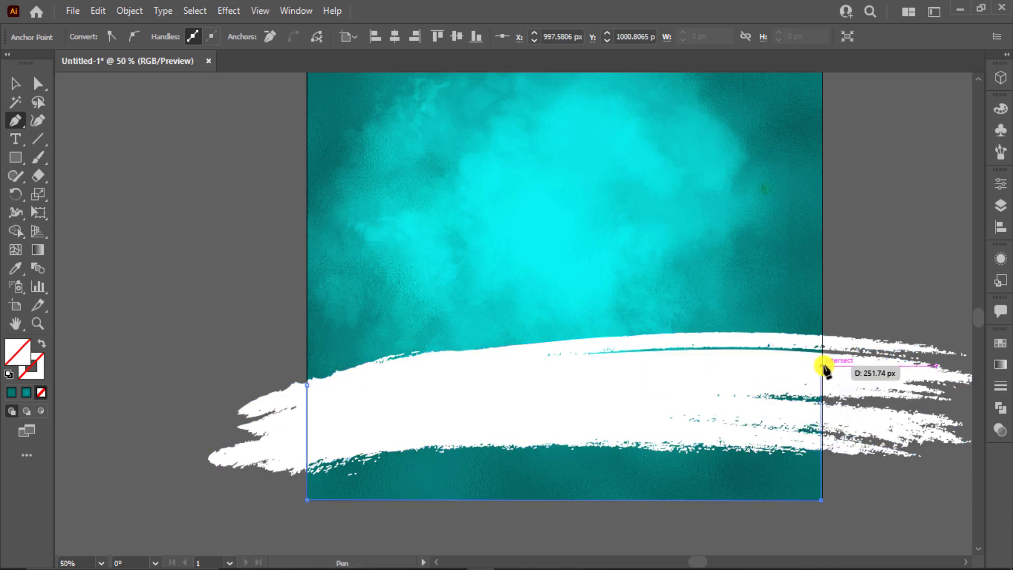
left_click(822, 365)
left_click(307, 385)
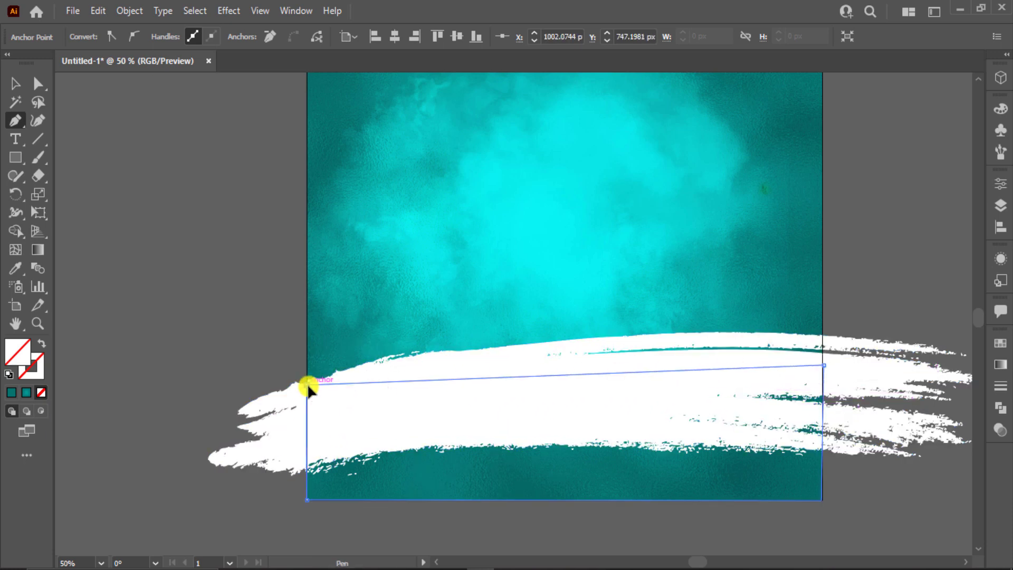
Step: Fill the new pen shape with white
left_click(13, 82)
left_click(289, 340)
left_click(268, 412)
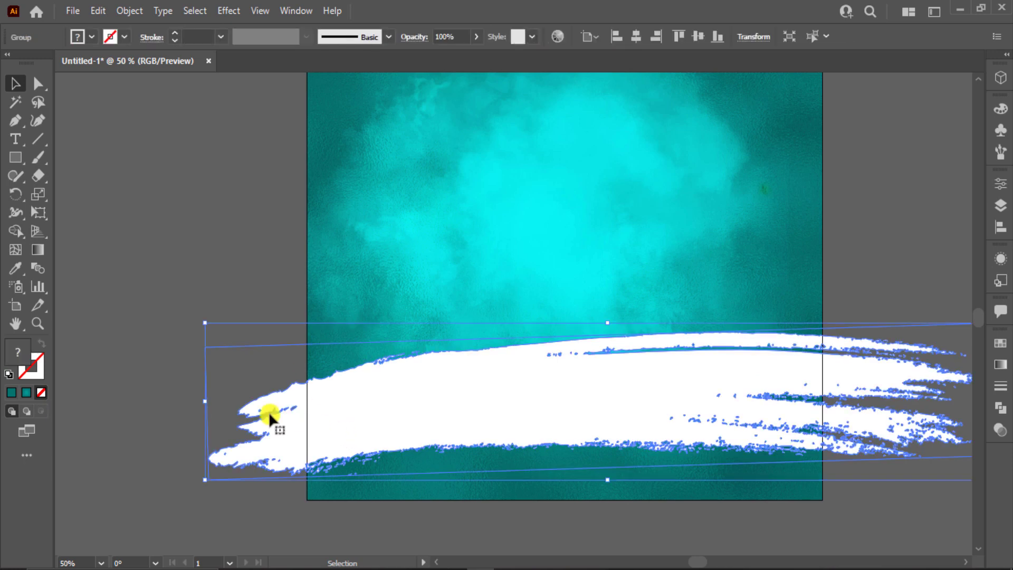
left_click(227, 430)
left_click(314, 498)
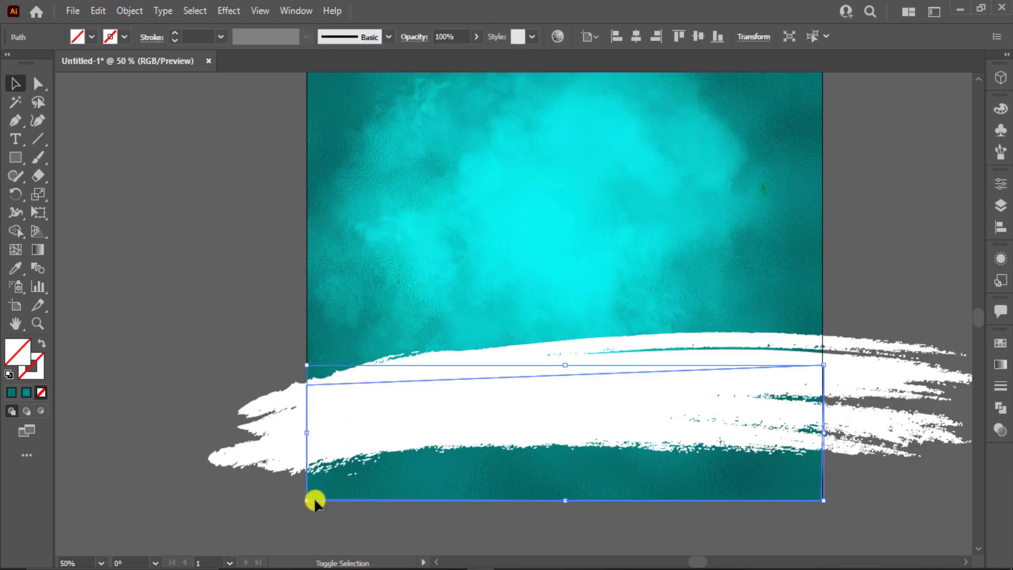
left_click(214, 354)
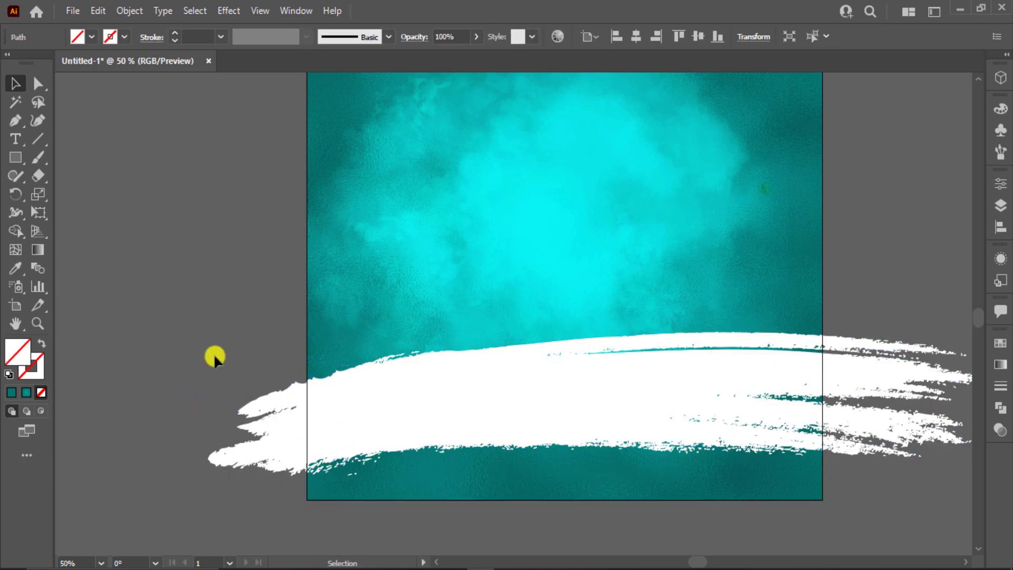
left_click(349, 498)
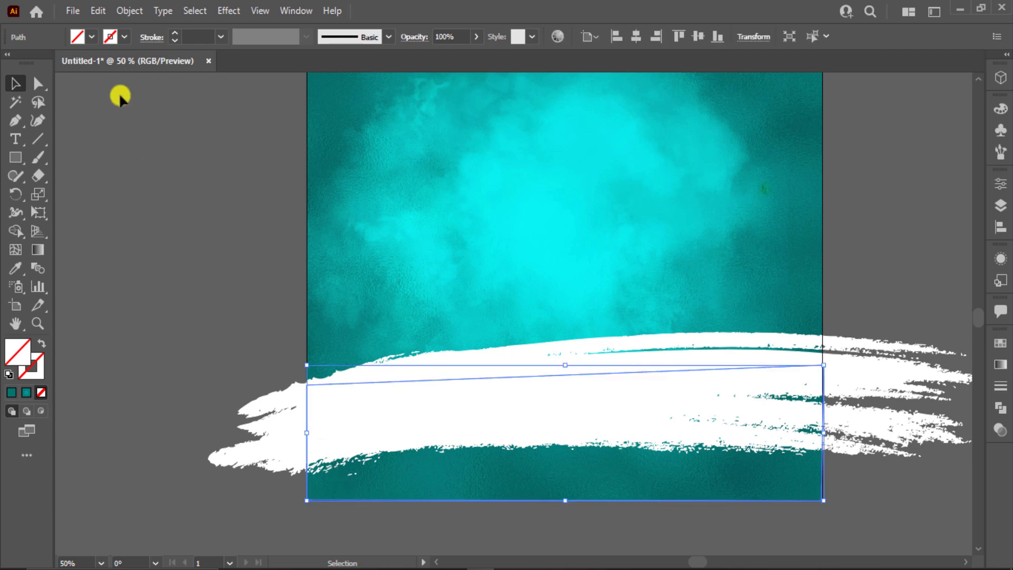
left_click(91, 45)
left_click(33, 64)
left_click(169, 259)
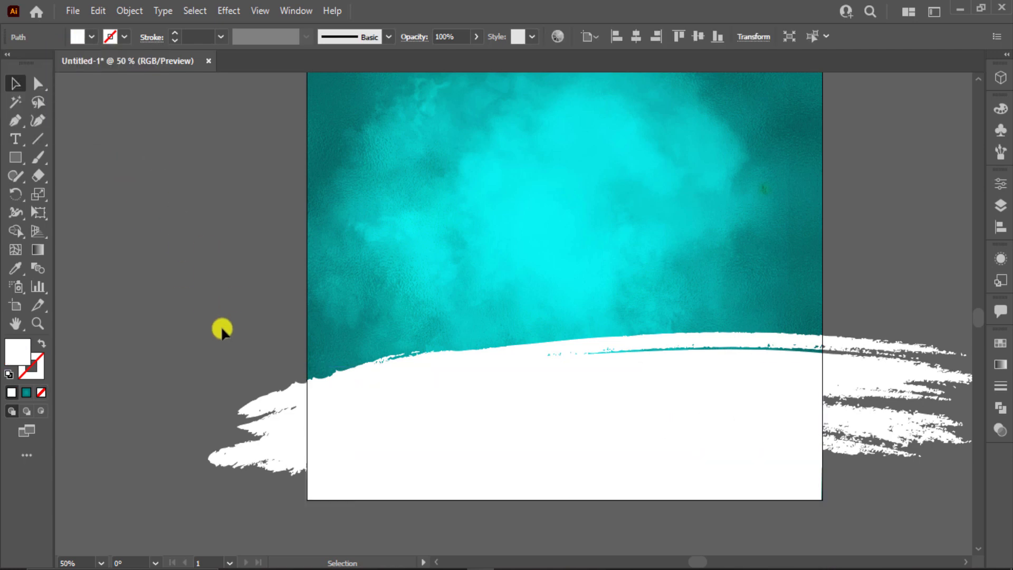
Step: Raise the white shape's top, then make a clipping mask with it and the brush stroke
left_click(521, 439)
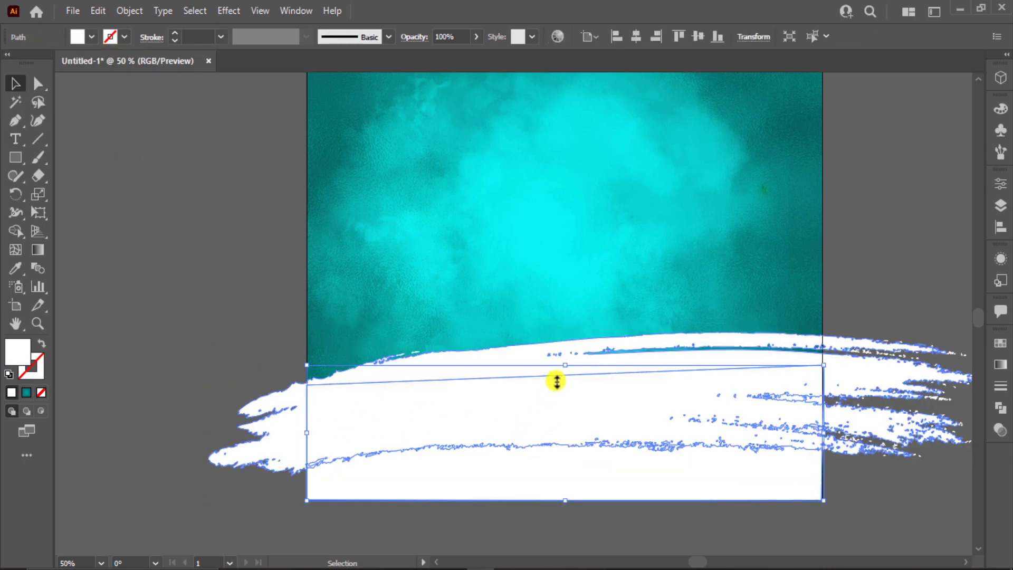
left_click_drag(566, 365, 565, 322)
left_click(331, 426, "shift")
right_click(331, 426)
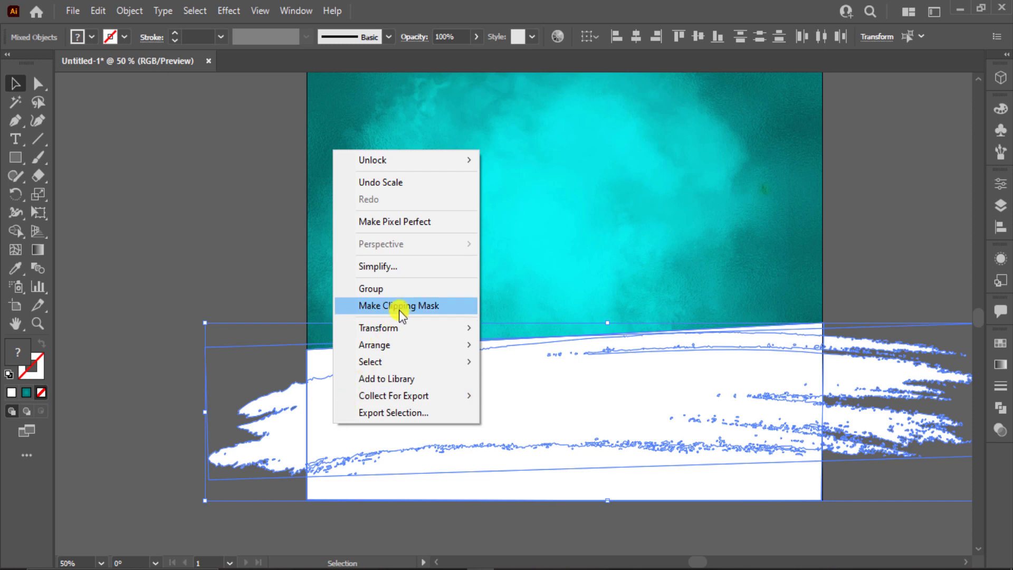
left_click(400, 308)
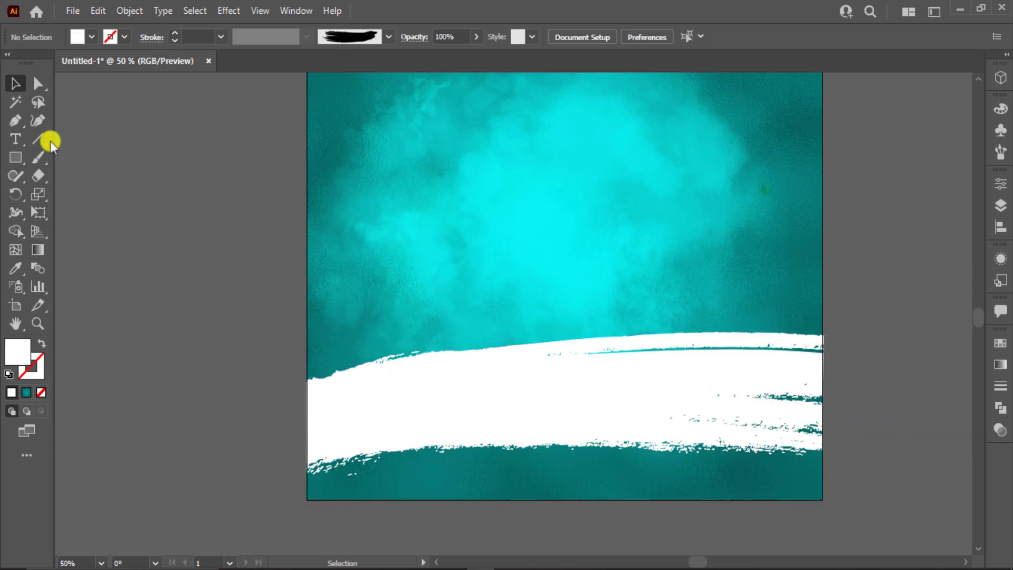
left_click(16, 119)
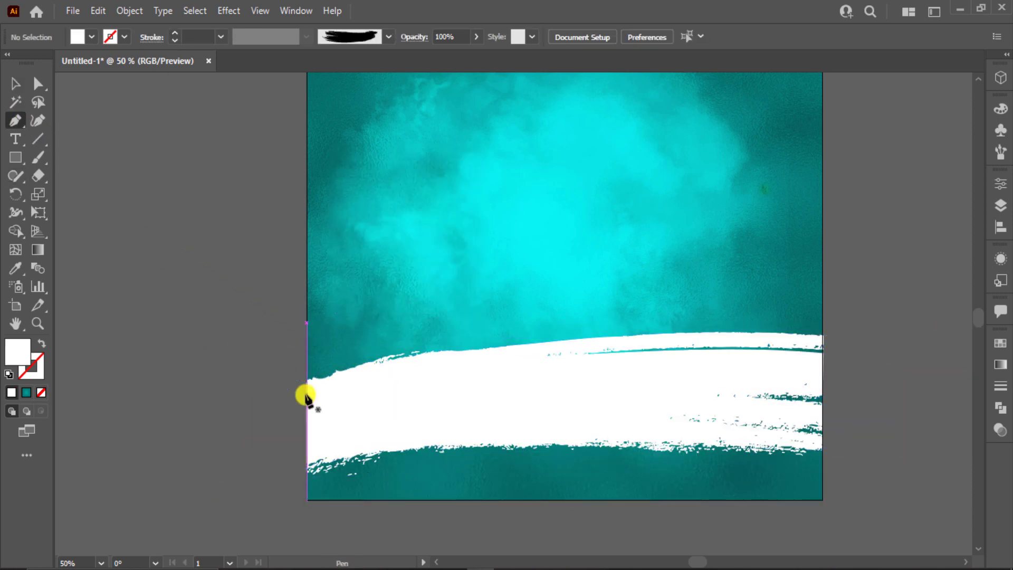
Step: Pen-draw a closed shape filling the gap below the grunge stroke down to the artboard bottom
left_click(307, 394)
left_click(307, 499)
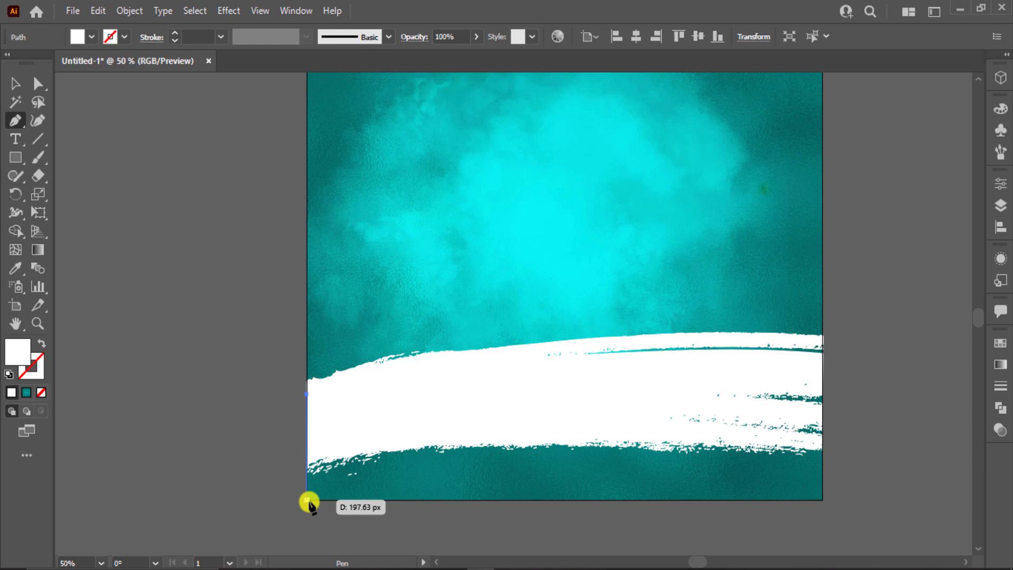
left_click(823, 500)
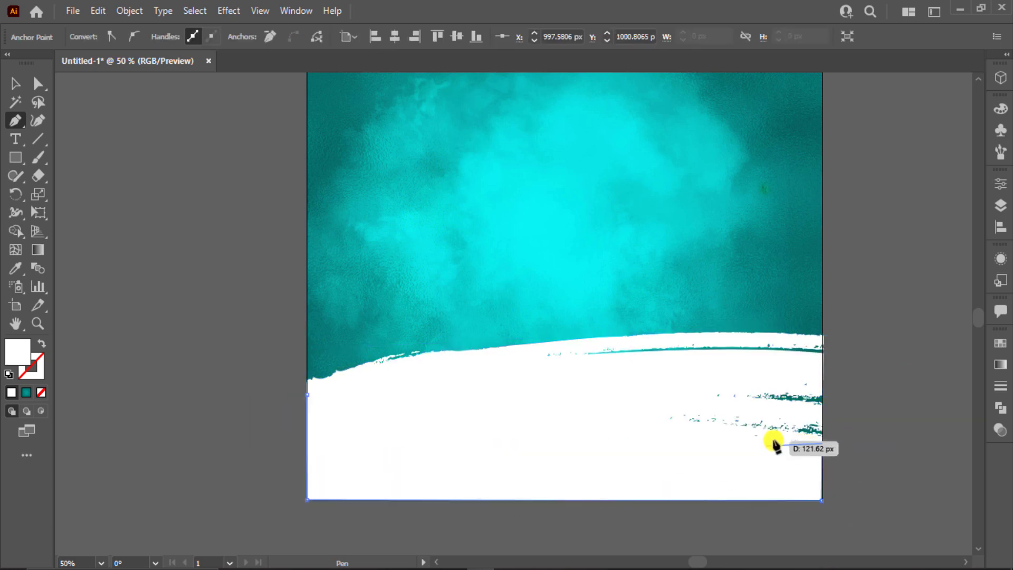
left_click(737, 436)
left_click(611, 411)
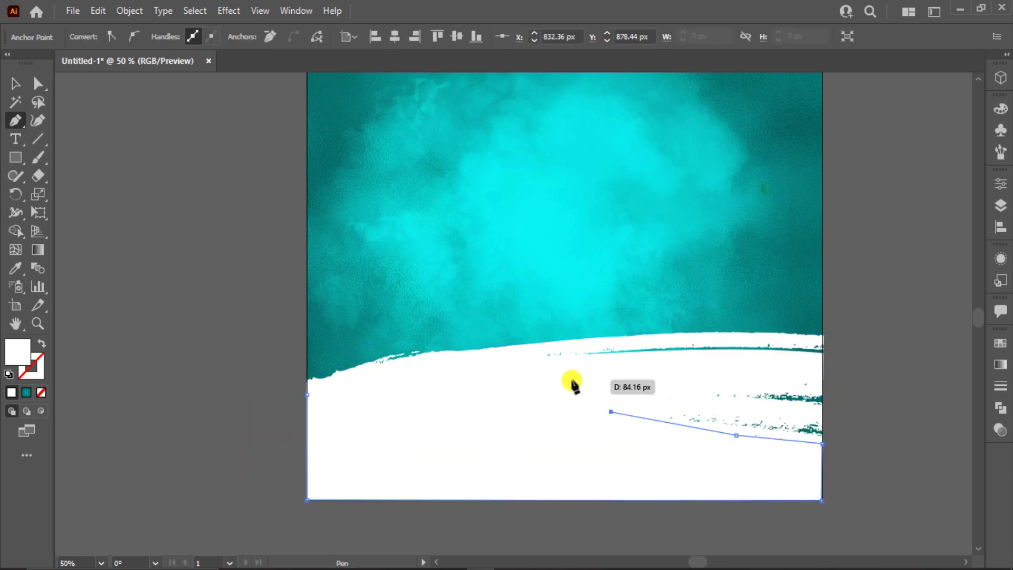
left_click(581, 380)
left_click(462, 387)
left_click(306, 395)
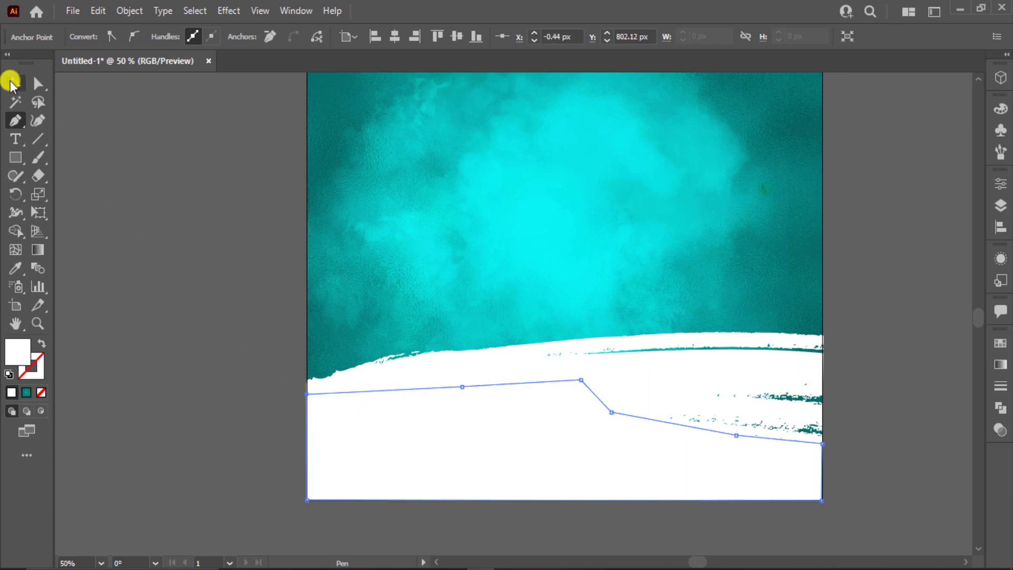
Step: Group the new white shape with the clipped brush stroke using Ctrl+G
left_click(11, 83)
left_click(227, 185)
left_click(613, 356)
left_click(521, 439, "shift")
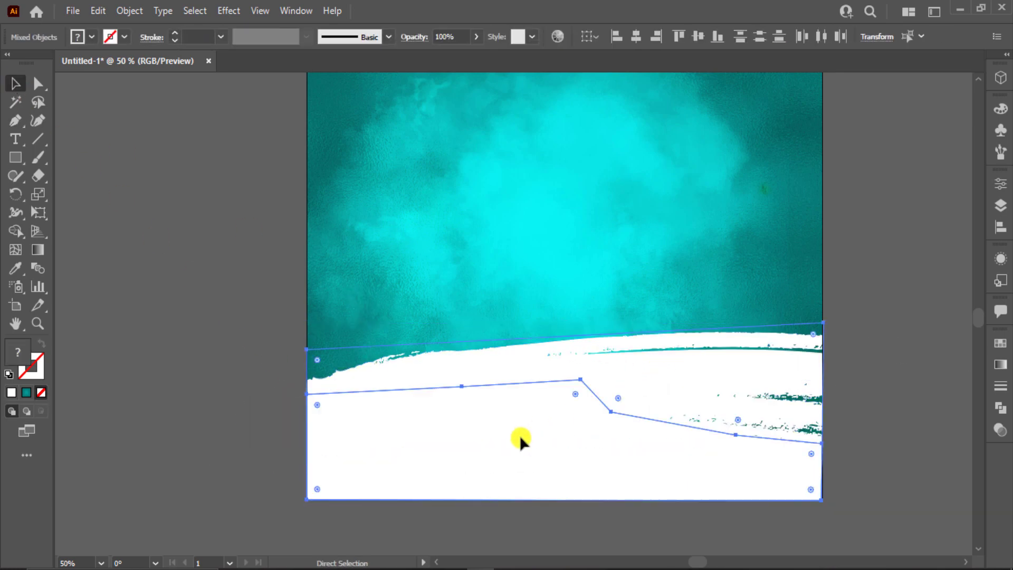
key("ctrl+g")
left_click(288, 388)
left_click(481, 426)
left_click(258, 409)
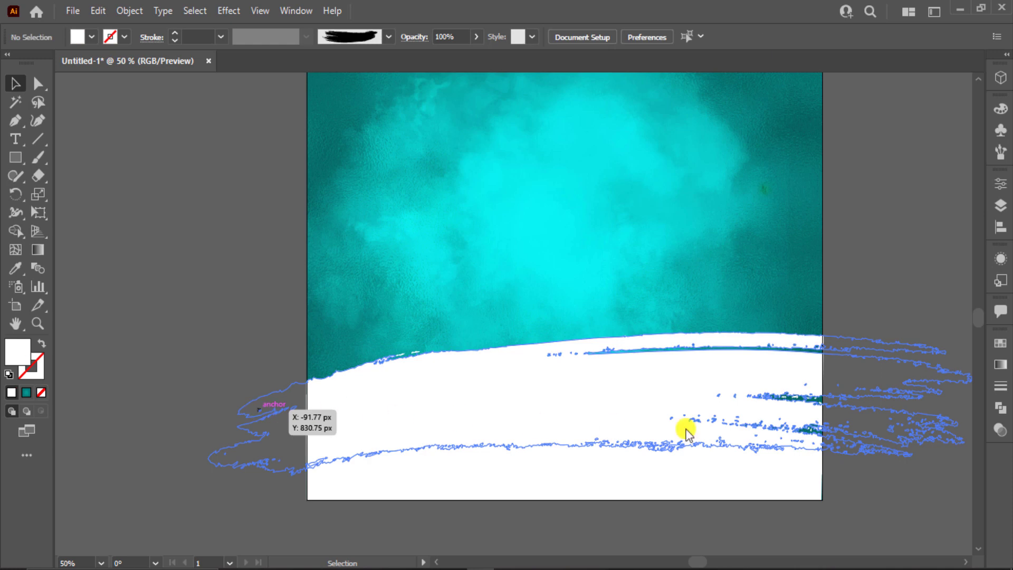
left_click_drag(892, 373, 705, 384)
scroll(817, 388, "down", 1)
left_click(904, 322)
Step: Bring the burger image to the front, place it low on the artboard, and enlarge it
right_click(905, 322)
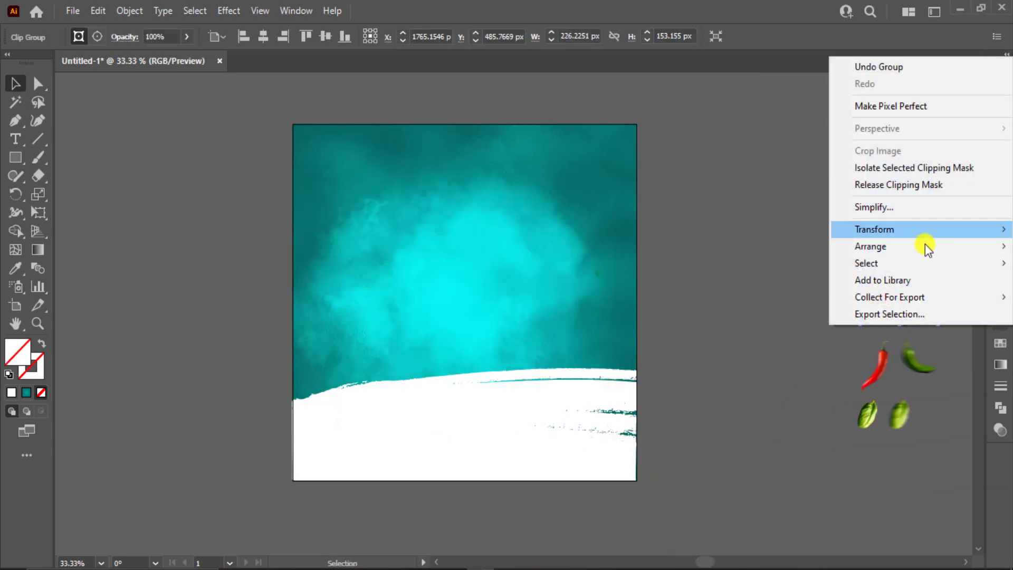
left_click(803, 246)
left_click_drag(921, 317, 577, 415)
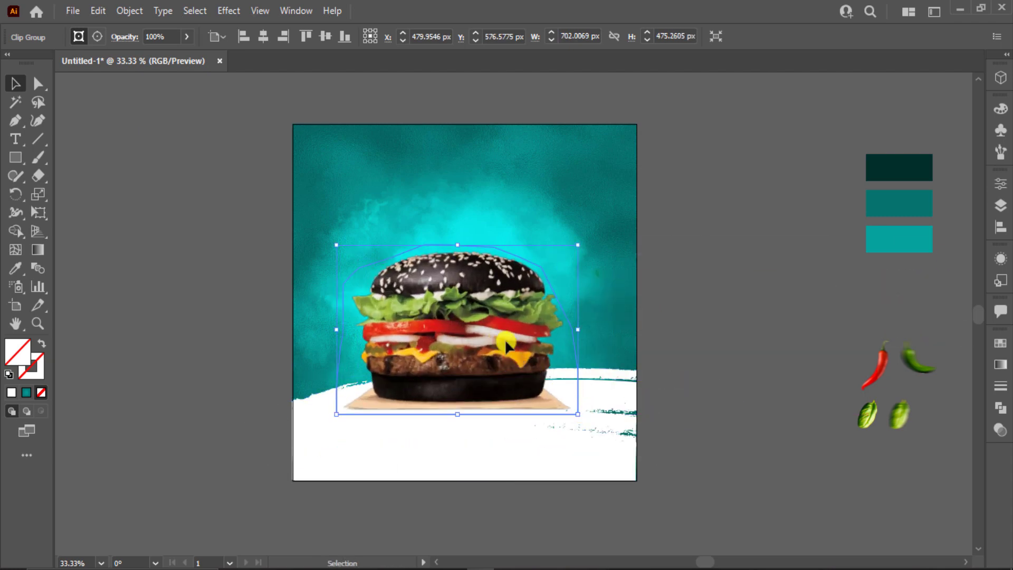
left_click_drag(504, 339, 524, 354)
scroll(524, 353, "up", 1)
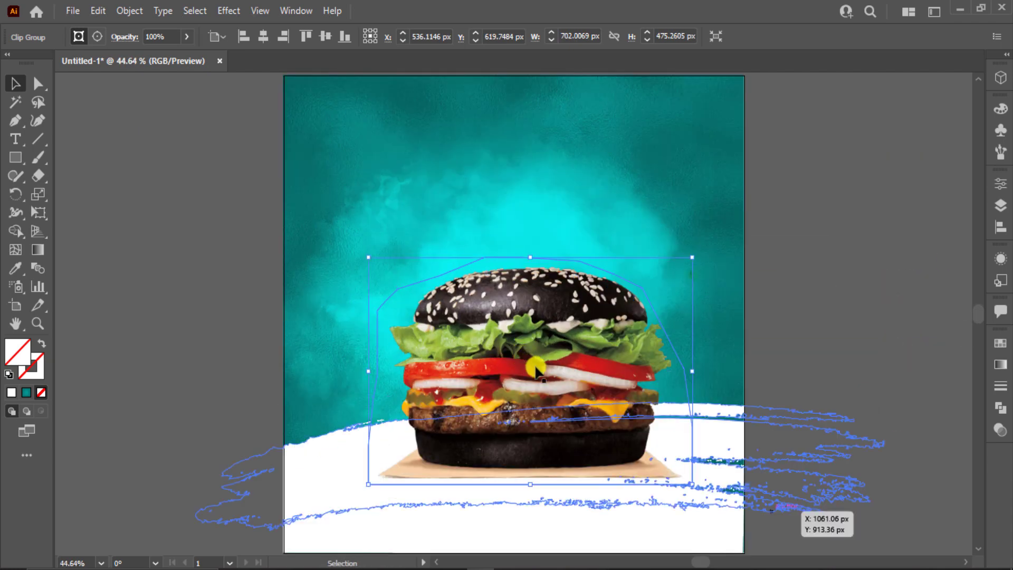
left_click_drag(685, 482, 701, 493)
left_click_drag(612, 446, 607, 438)
Step: Nudge the burger up slightly and pan left to reveal the swatches and chilli images
left_click(891, 396)
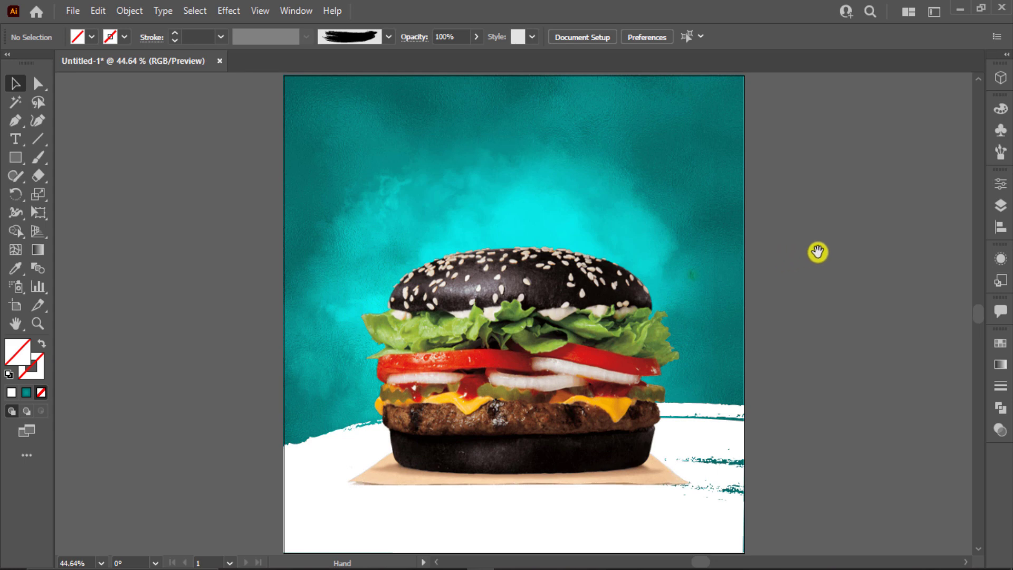
left_click_drag(818, 252, 815, 252)
left_click_drag(612, 365, 612, 354)
left_click(834, 327)
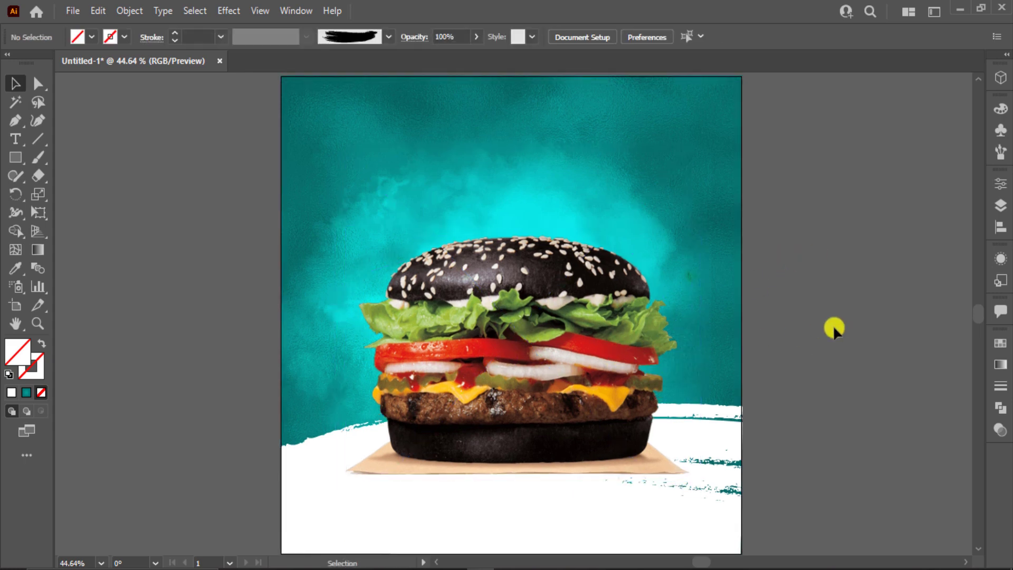
left_click_drag(833, 328, 722, 347)
left_click_drag(877, 352, 819, 339)
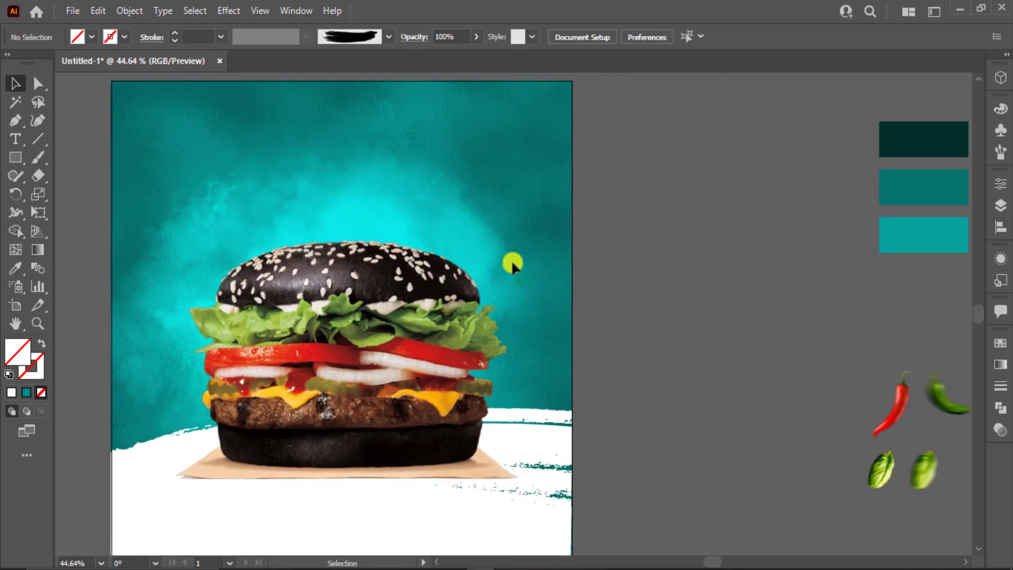
Step: Type 'Hot & Fresh' beside the artboard and scale the text up
left_click(16, 139)
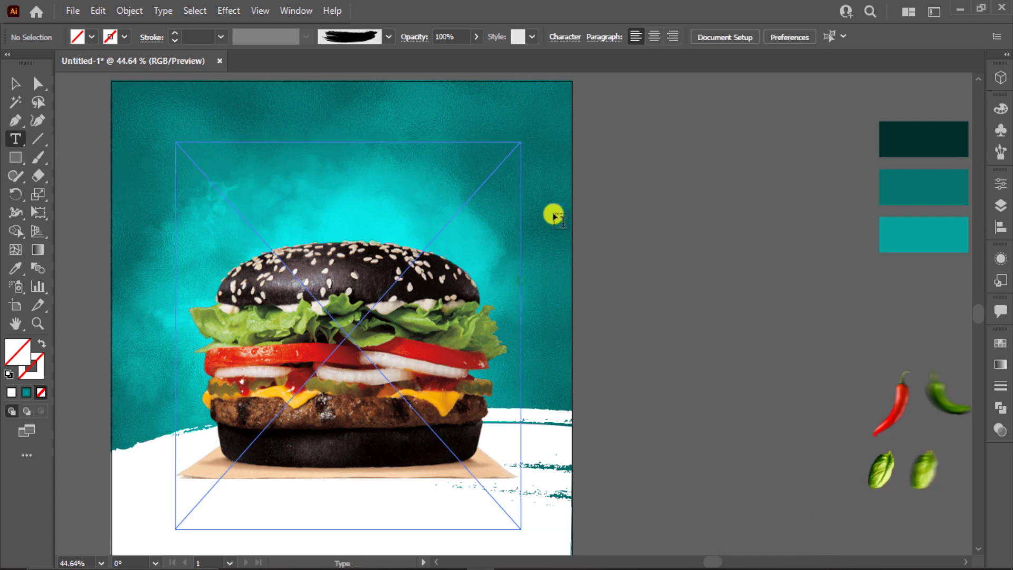
left_click(643, 228)
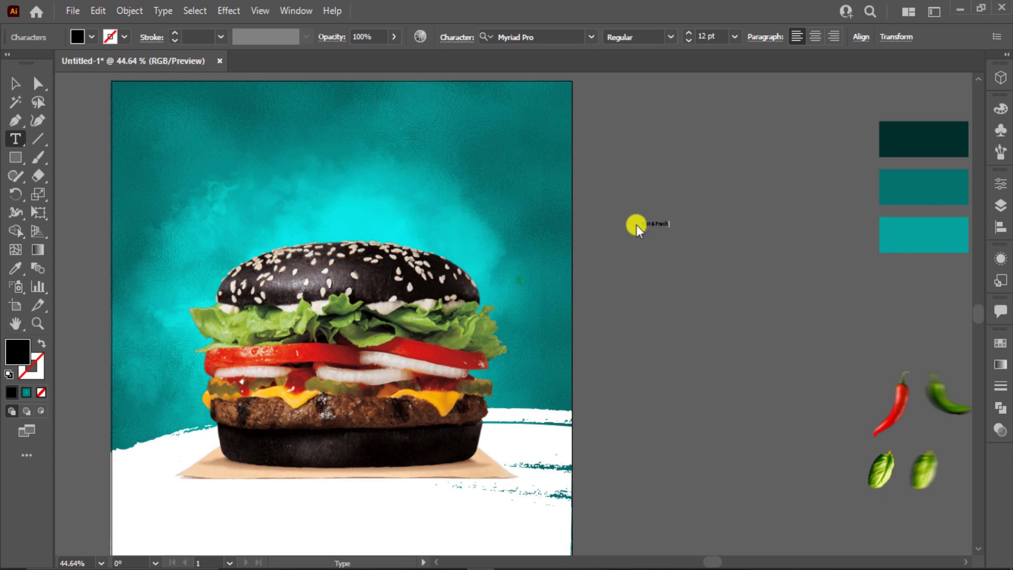
left_click(10, 83)
left_click(669, 298)
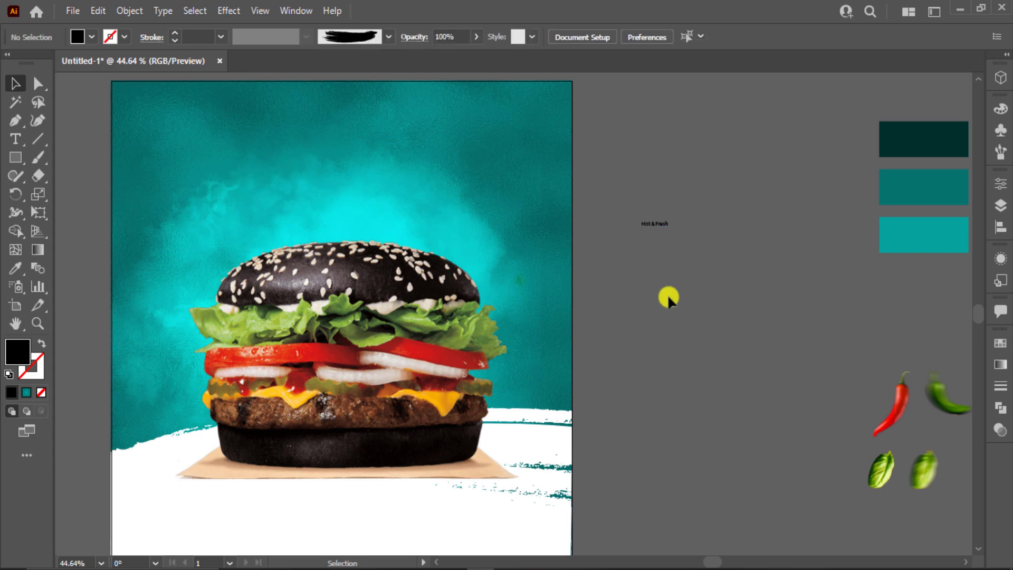
left_click(663, 225)
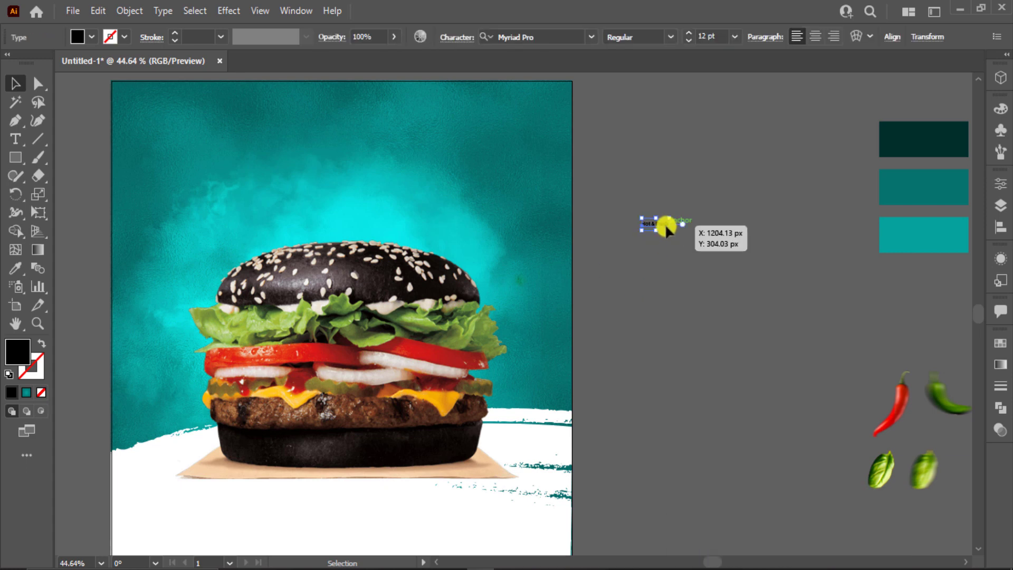
left_click_drag(678, 230, 741, 274)
left_click(741, 274)
Step: Alt-drag a copy of Hot & Fresh below it and retype it as DELICIOUS
left_click_drag(702, 230, 702, 259)
double_click(702, 258)
triple_click(702, 258)
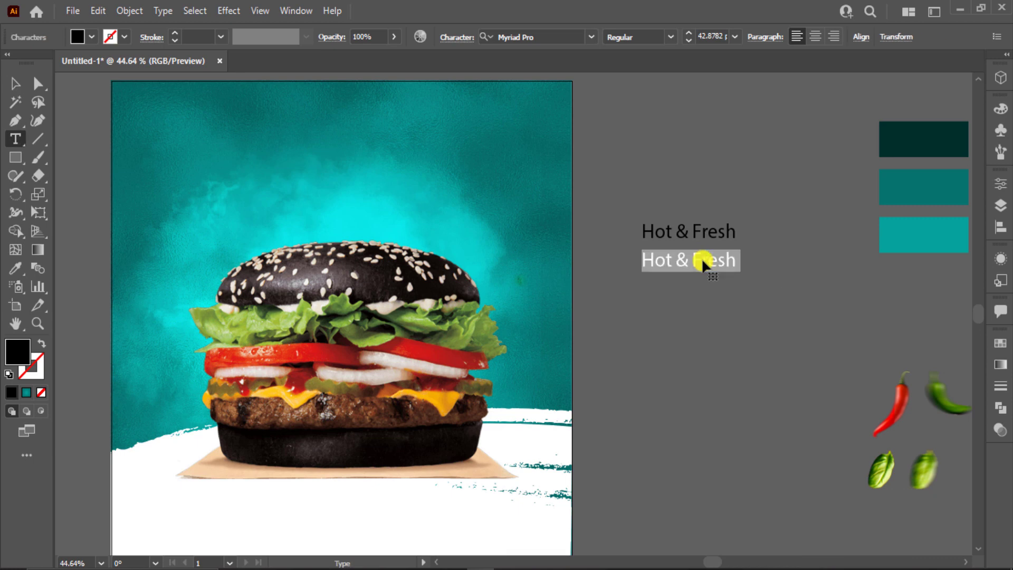
type("DELICIOUS")
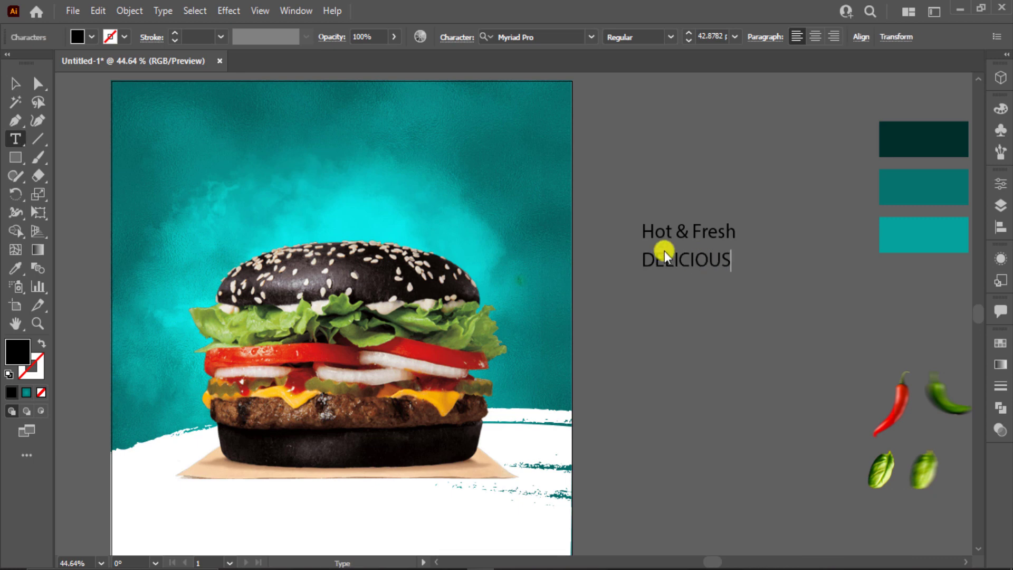
left_click(11, 82)
Step: Alt-drag a copy of DELICIOUS below it and retype it as BURGER
left_click_drag(673, 267, 674, 301)
double_click(674, 300)
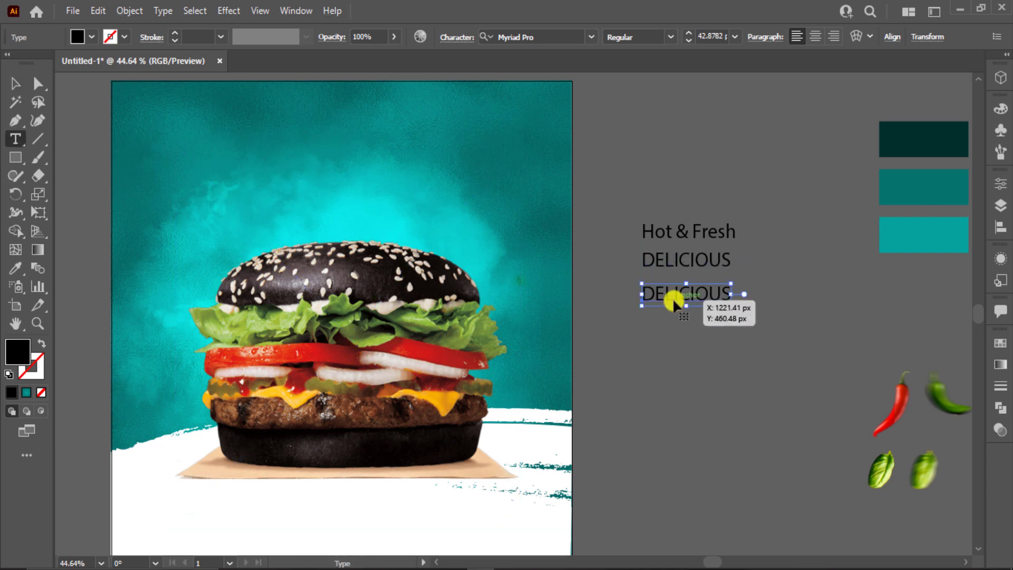
double_click(674, 299)
type("BURGER")
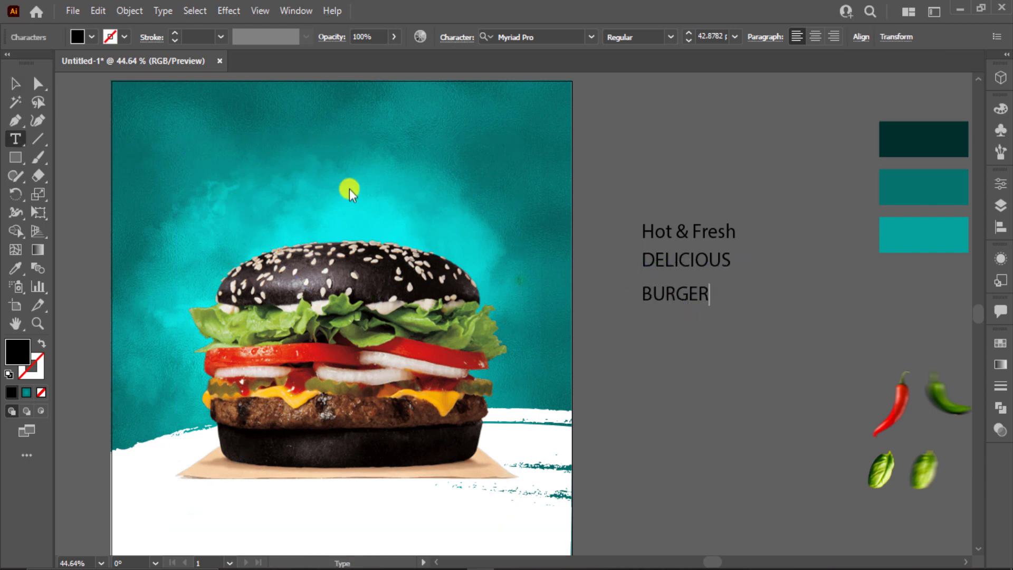
left_click(25, 80)
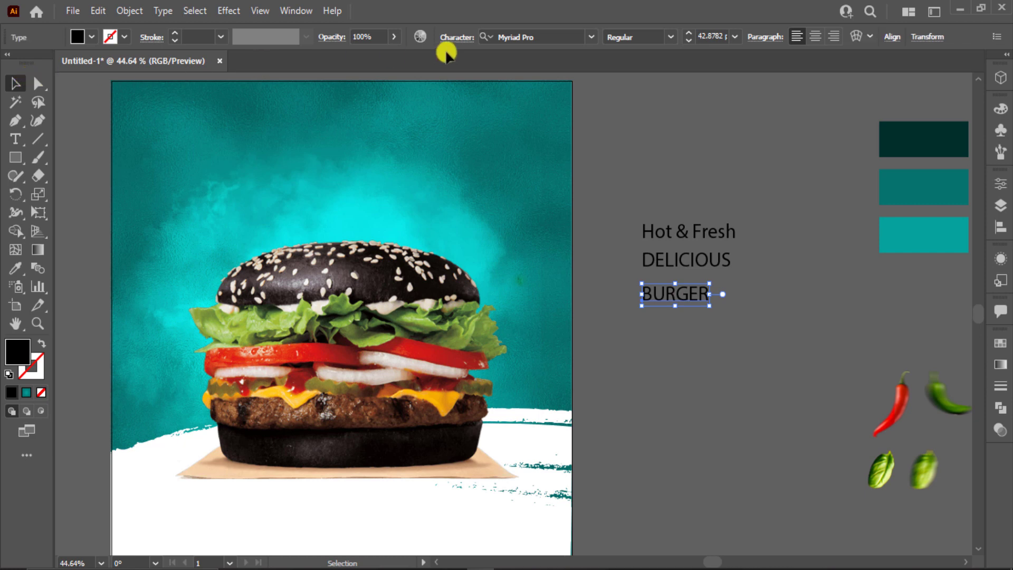
left_click(565, 39)
Step: Set BURGER in Badcats Regular and retype it as 'Burger'
type("bad")
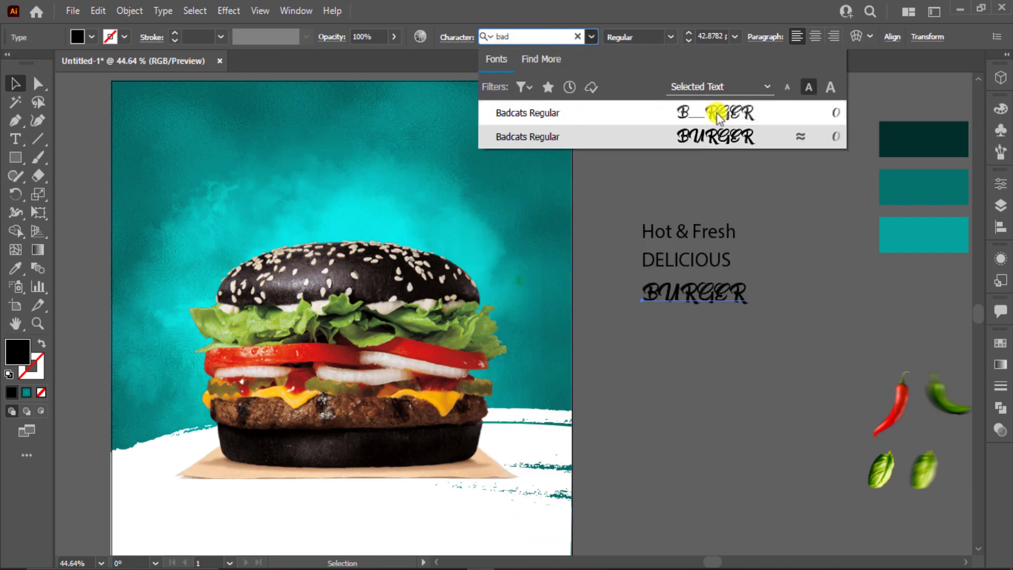
left_click(721, 144)
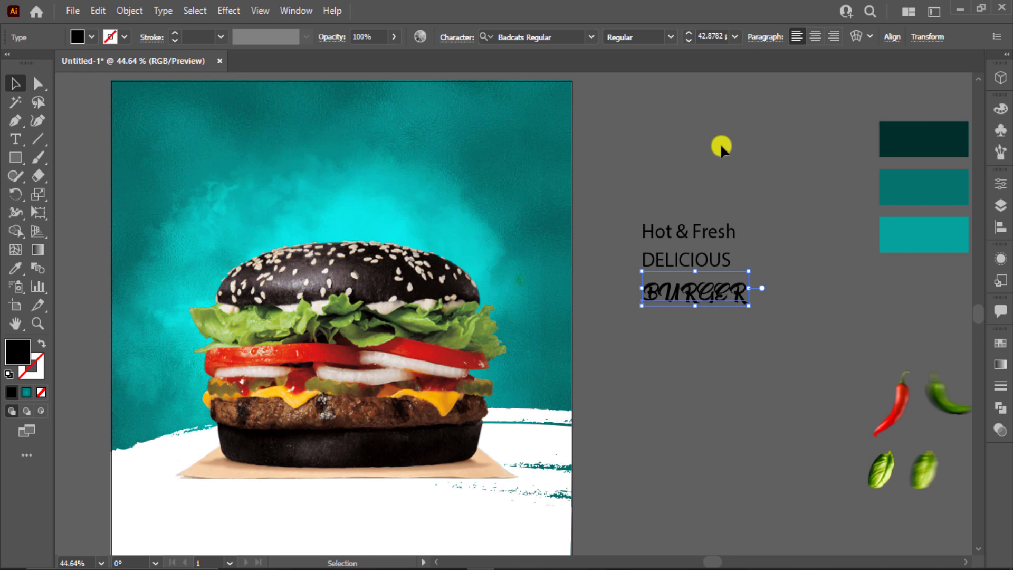
double_click(670, 287)
left_click_drag(659, 295, 767, 306)
type("urger")
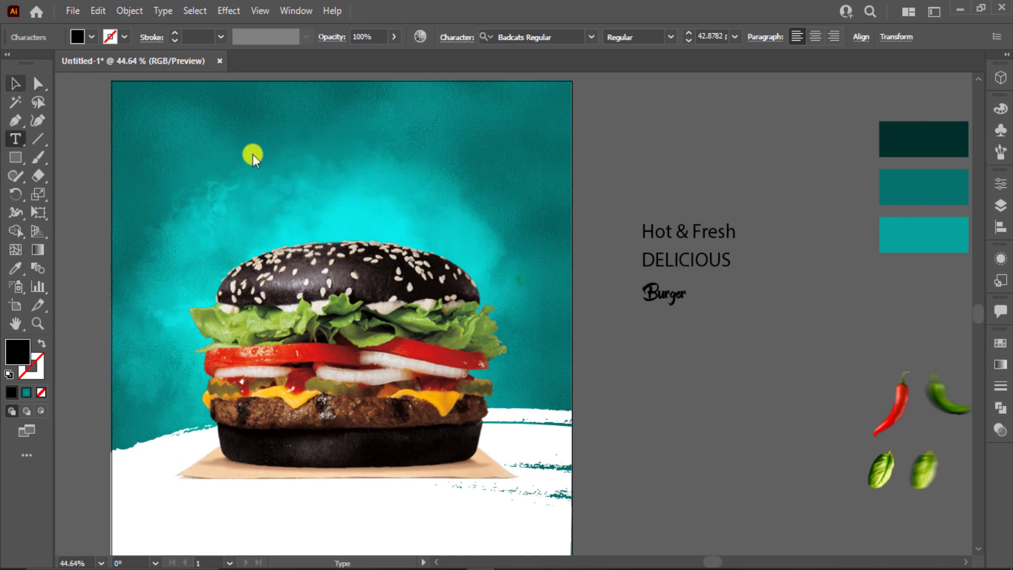
left_click(15, 83)
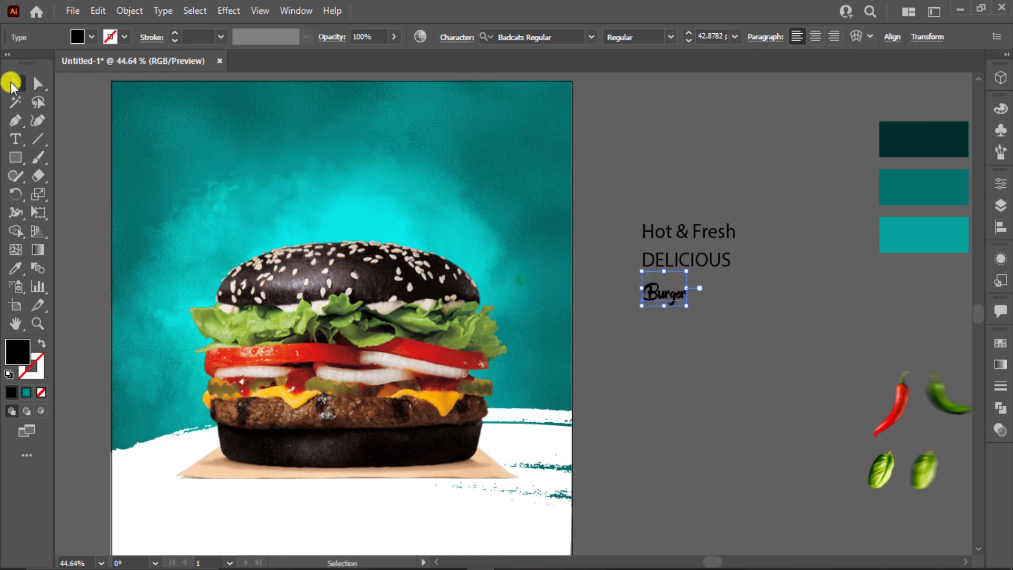
Step: Change the DELICIOUS font to Cheddar Gothic Rough
left_click(723, 266)
left_click(548, 38)
type("che")
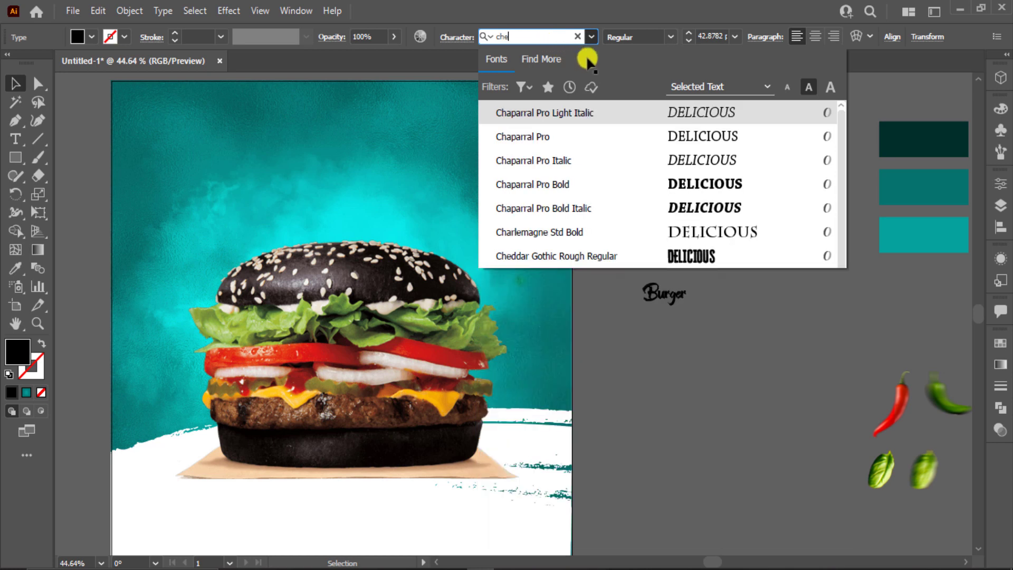
scroll(715, 159, "down", 2)
left_click(716, 110)
Step: Enlarge Burger and stack DELICIOUS on top of it
left_click(674, 301)
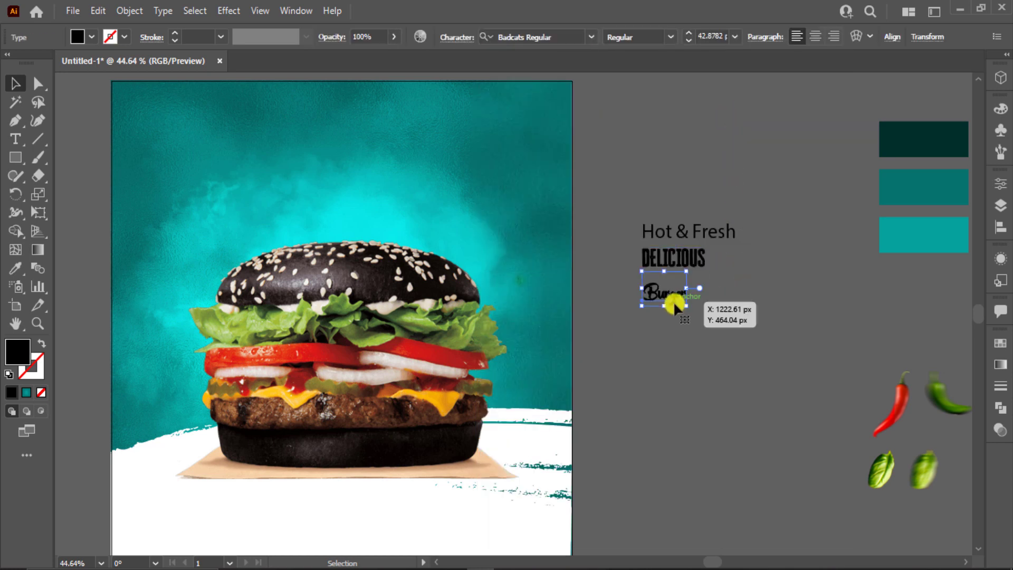
left_click_drag(690, 309, 774, 349)
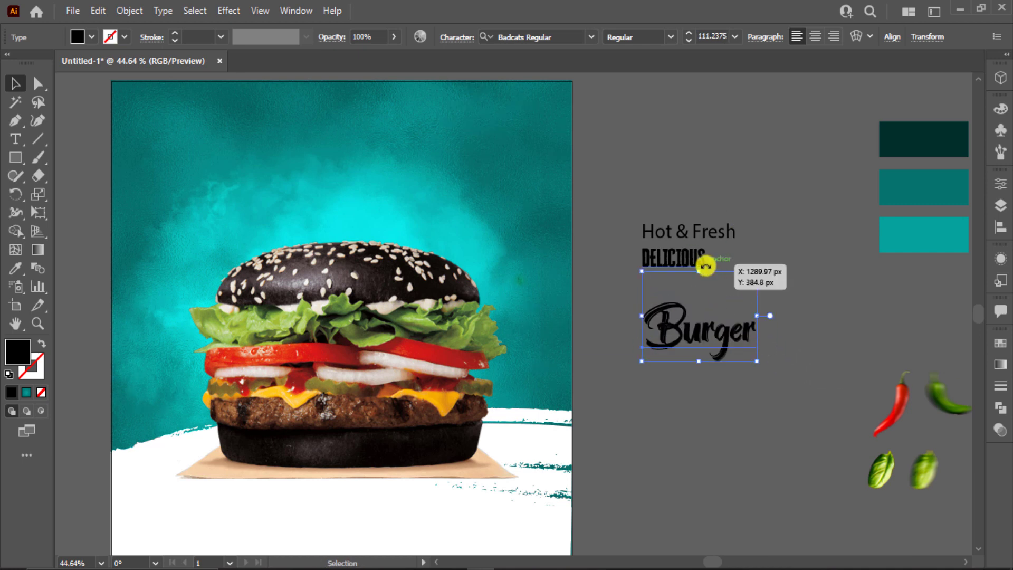
left_click_drag(691, 263, 739, 311)
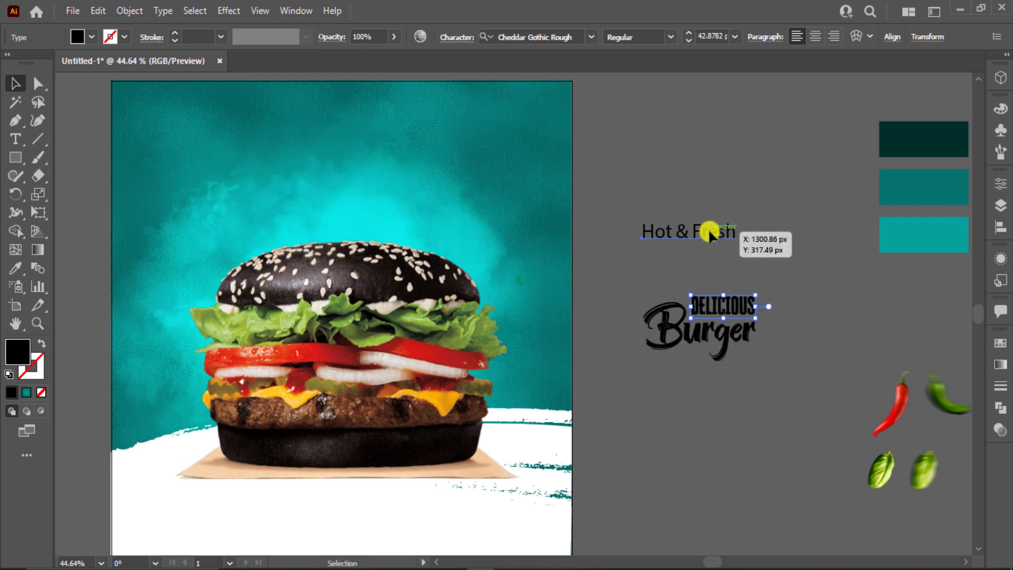
Step: Set Hot & Fresh in Hey August and shrink it
left_click(708, 230)
left_click(565, 39)
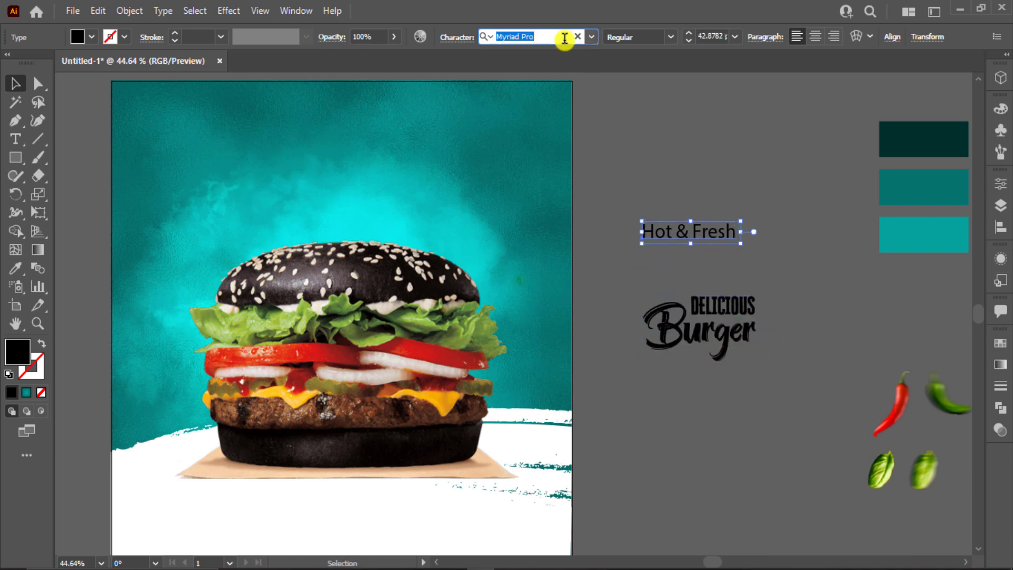
type("hw")
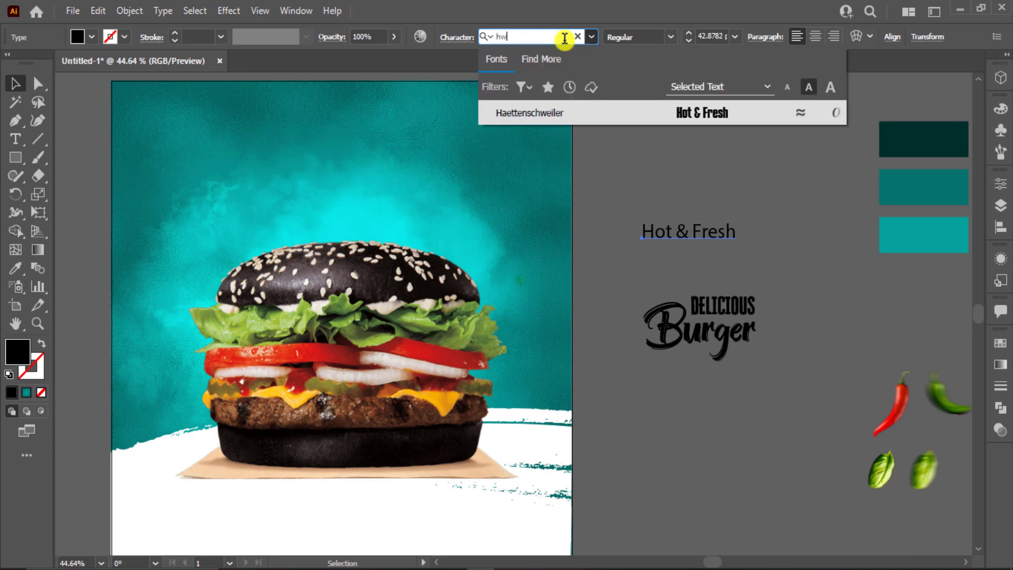
key("BackSpace")
type("ey")
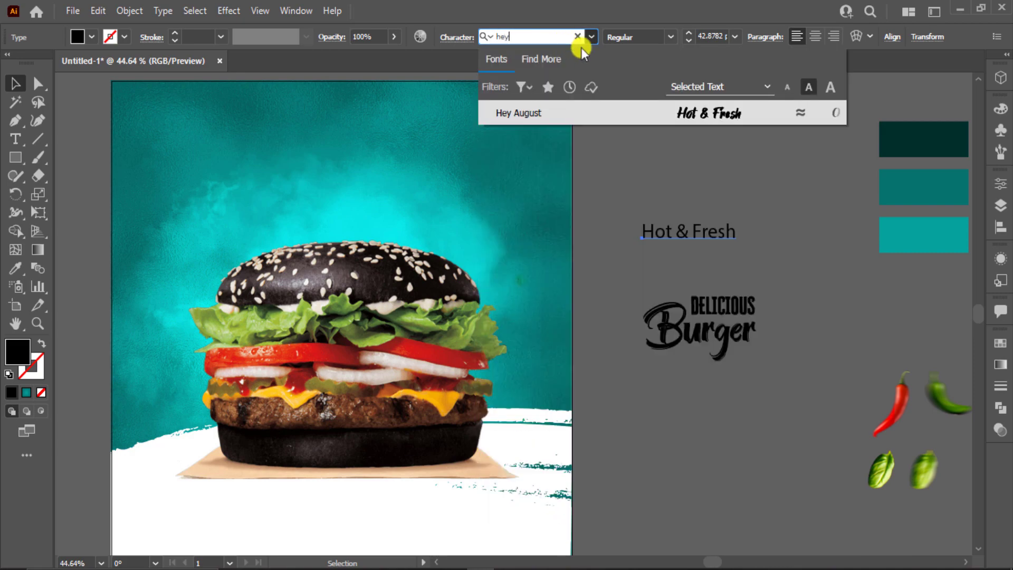
left_click(719, 118)
scroll(728, 244, "up", 1)
left_click_drag(726, 242, 664, 309)
left_click(741, 244)
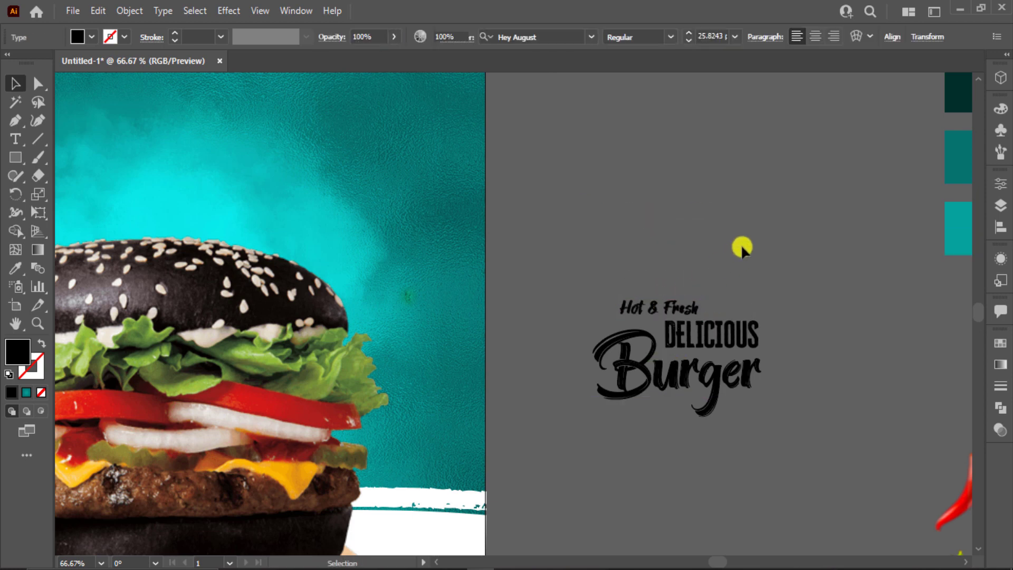
Step: Draw a short horizontal line above the titles, undoing a trial brush stroke
left_click(42, 141)
left_click_drag(624, 224, 719, 221)
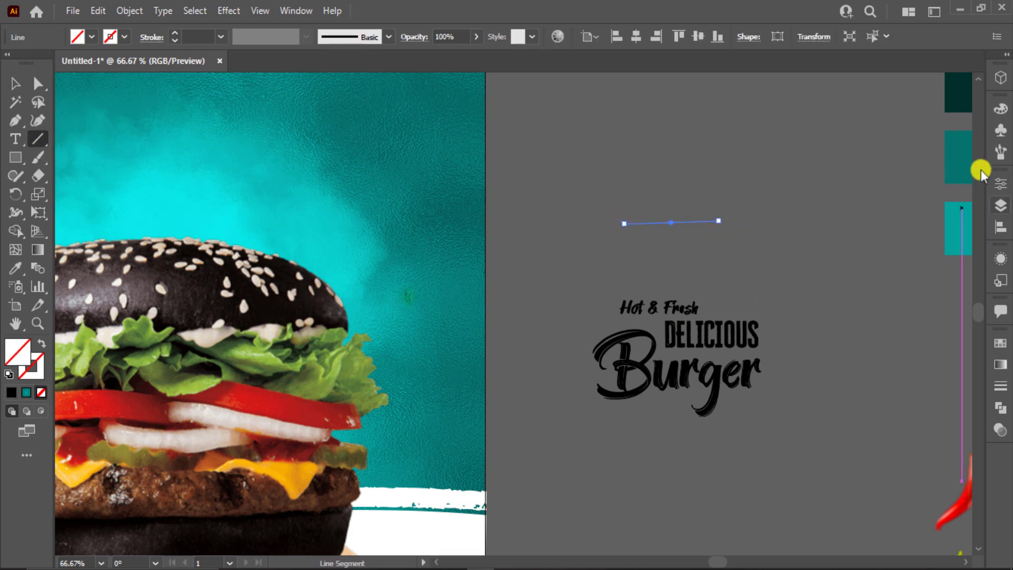
left_click(1001, 152)
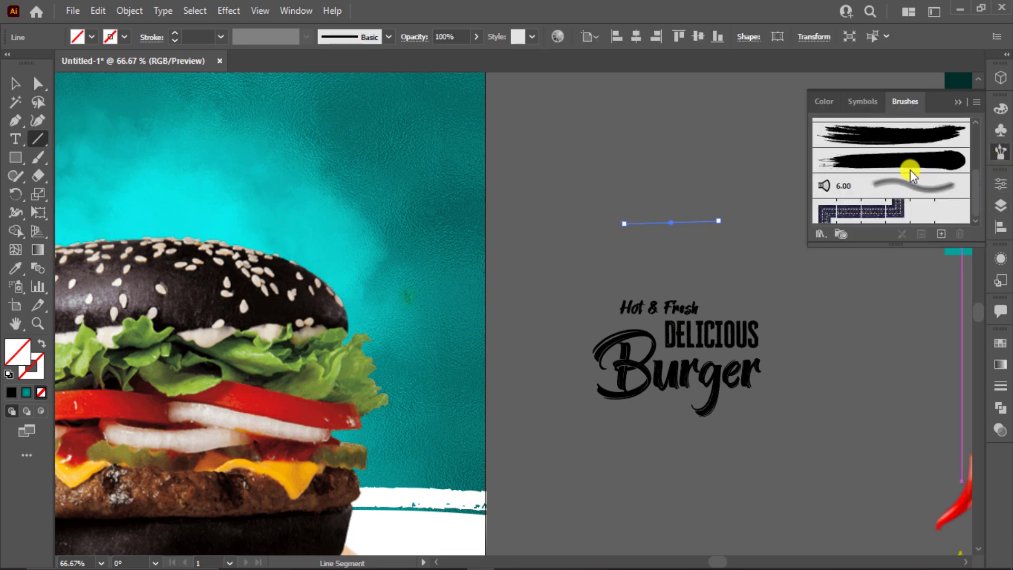
left_click(911, 173)
key("ctrl+z")
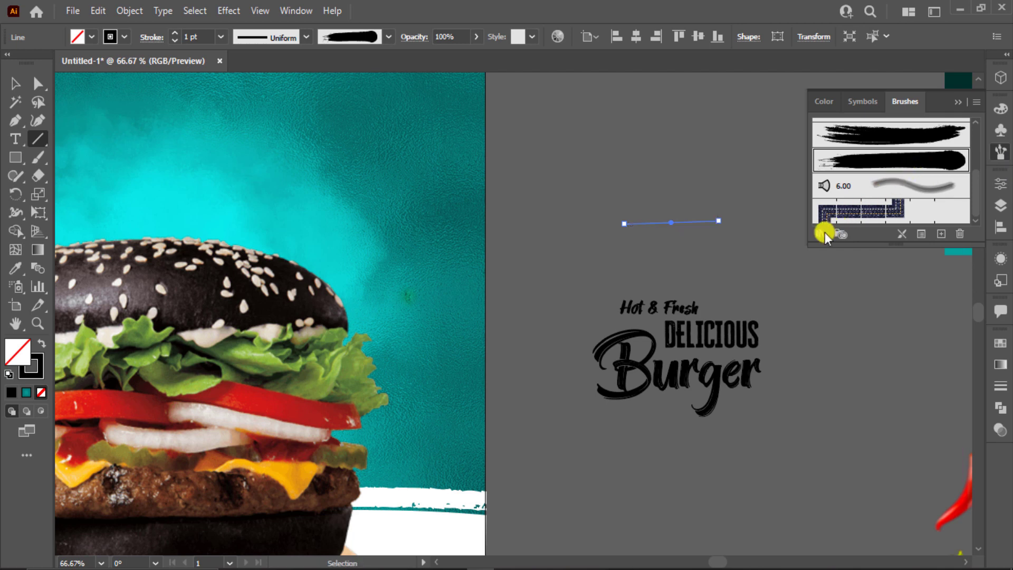
Step: Apply a brush from the Grunge brushes vector pack to the line, then close the library
left_click(822, 233)
mouse_move(886, 377)
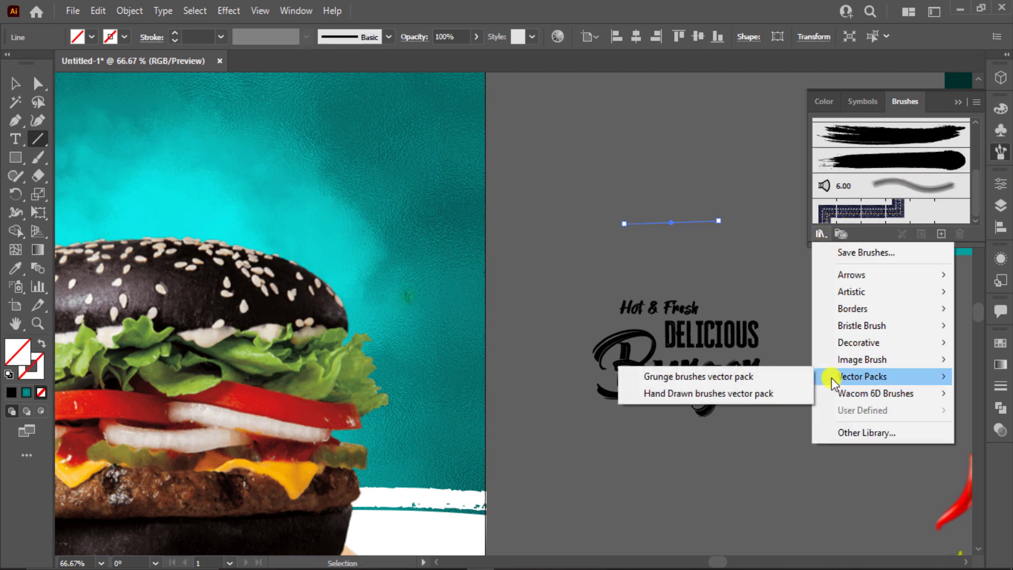
left_click(681, 375)
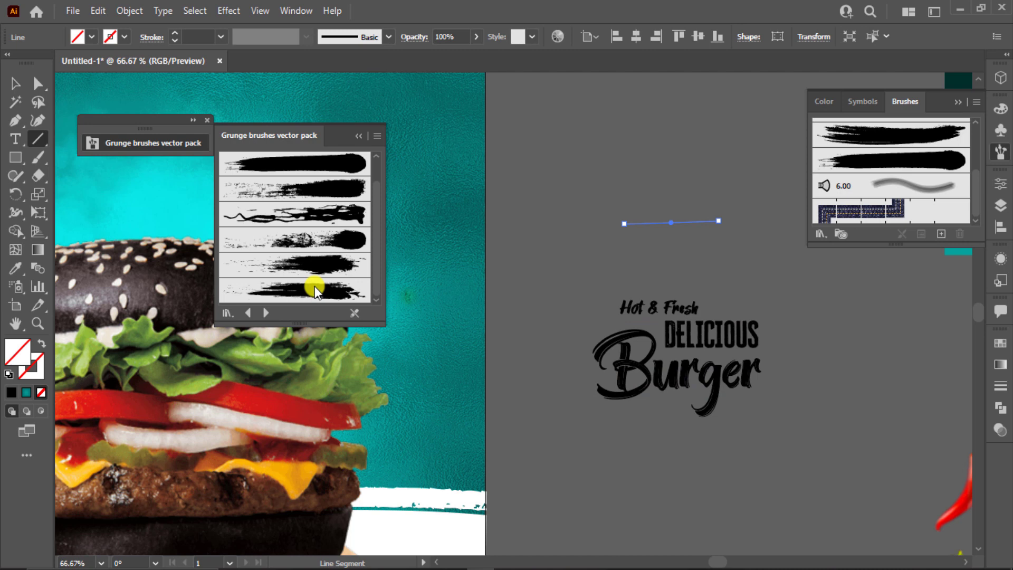
left_click(209, 121)
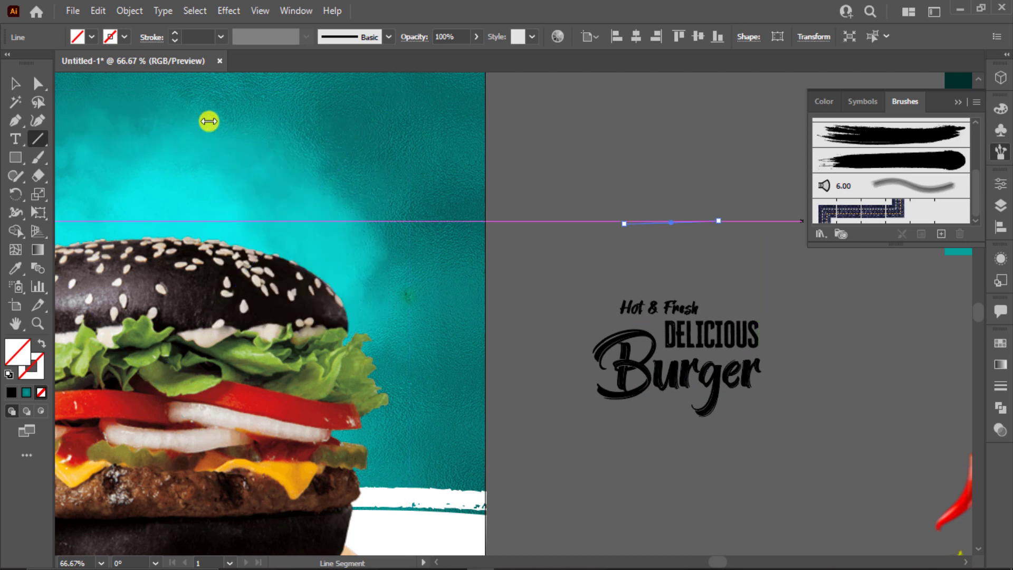
left_click(821, 233)
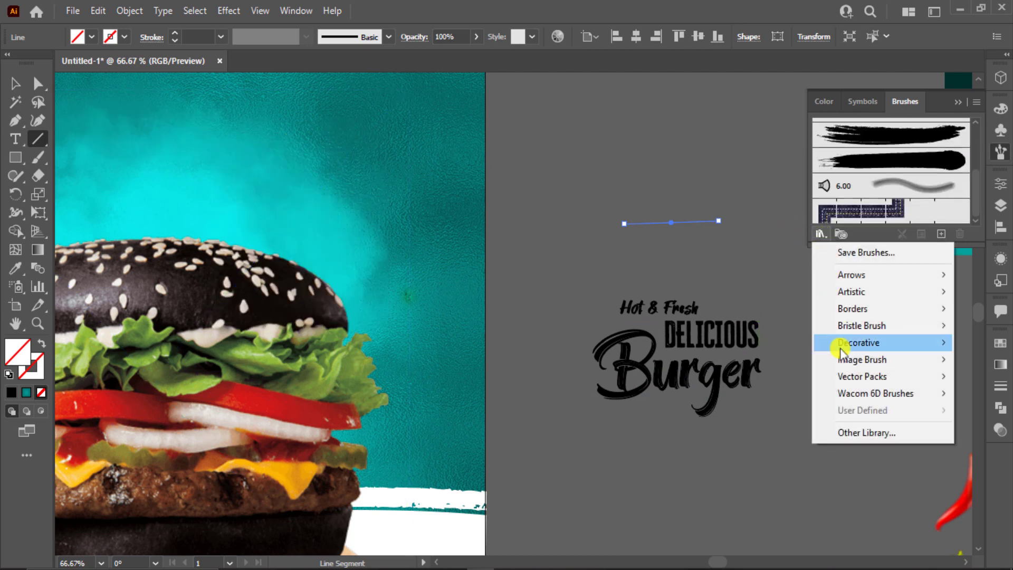
mouse_move(822, 376)
left_click(722, 378)
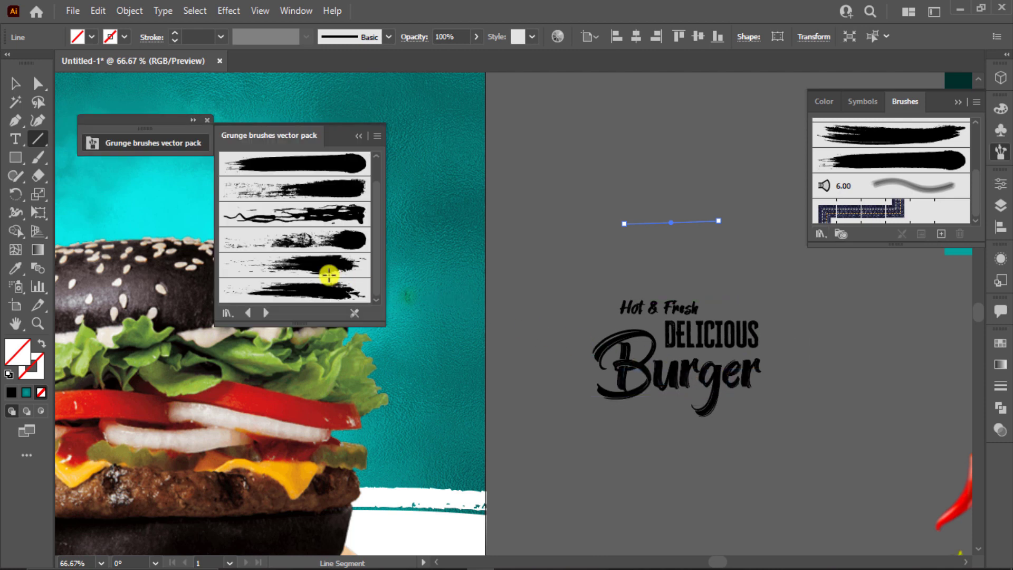
left_click(282, 264)
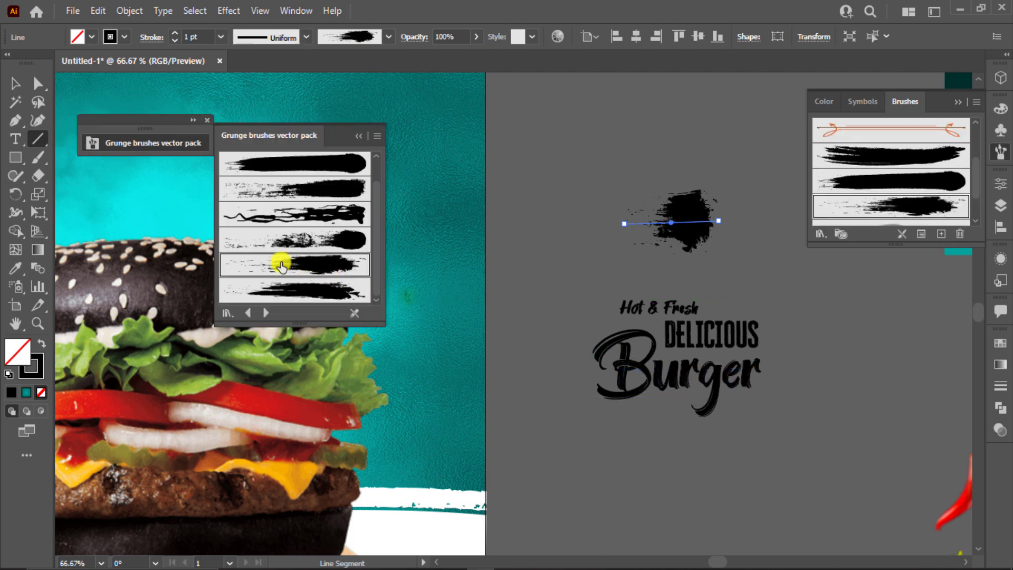
left_click(312, 290)
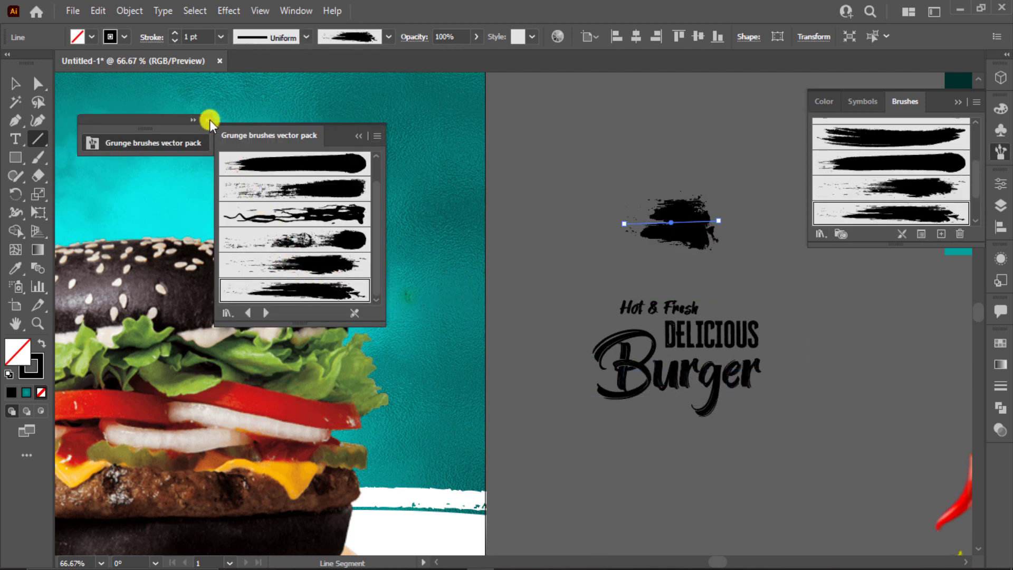
left_click(211, 121)
Step: Lengthen the grunge stroke to the right and move it left and down
left_click(15, 83)
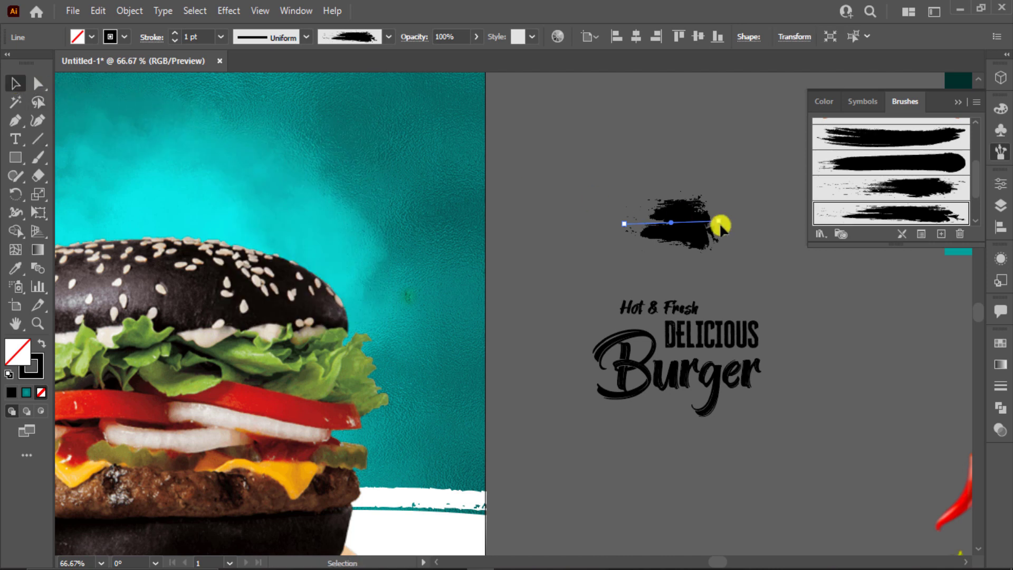
left_click_drag(719, 222, 831, 221)
left_click_drag(768, 221, 699, 253)
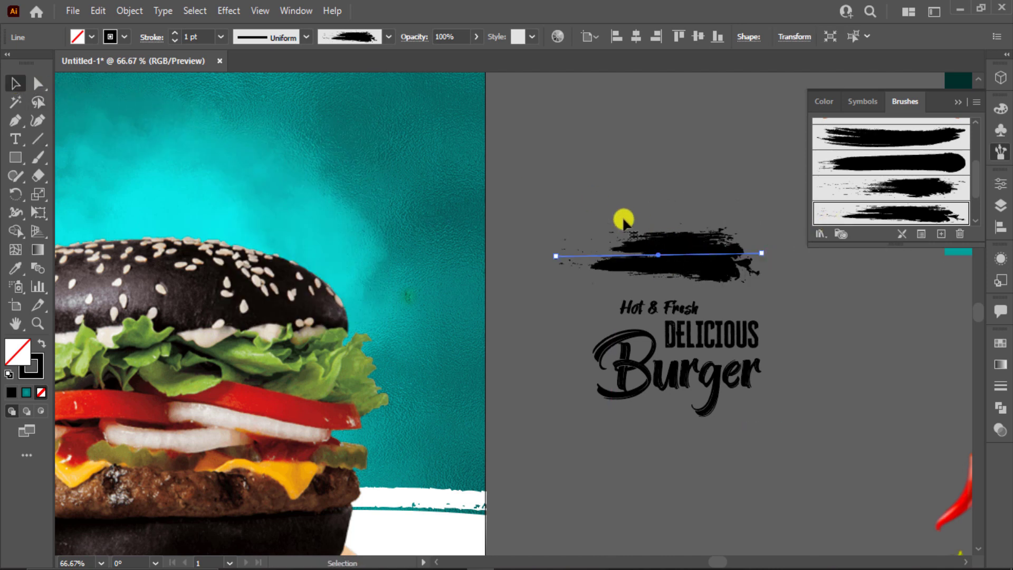
scroll(204, 36, "down", 2)
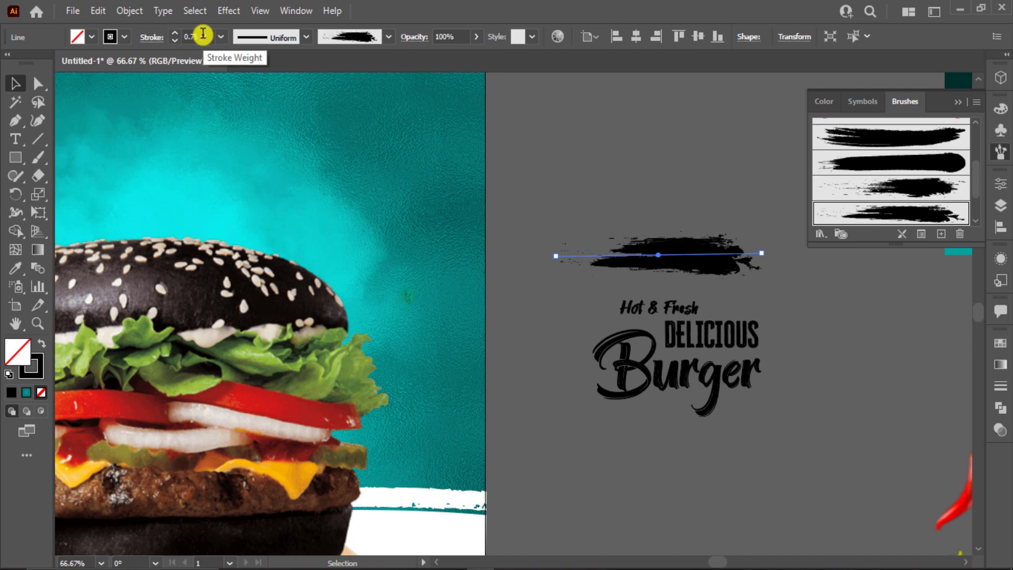
Step: Expand the grunge stroke's appearance, move it up and ungroup it
left_click(129, 11)
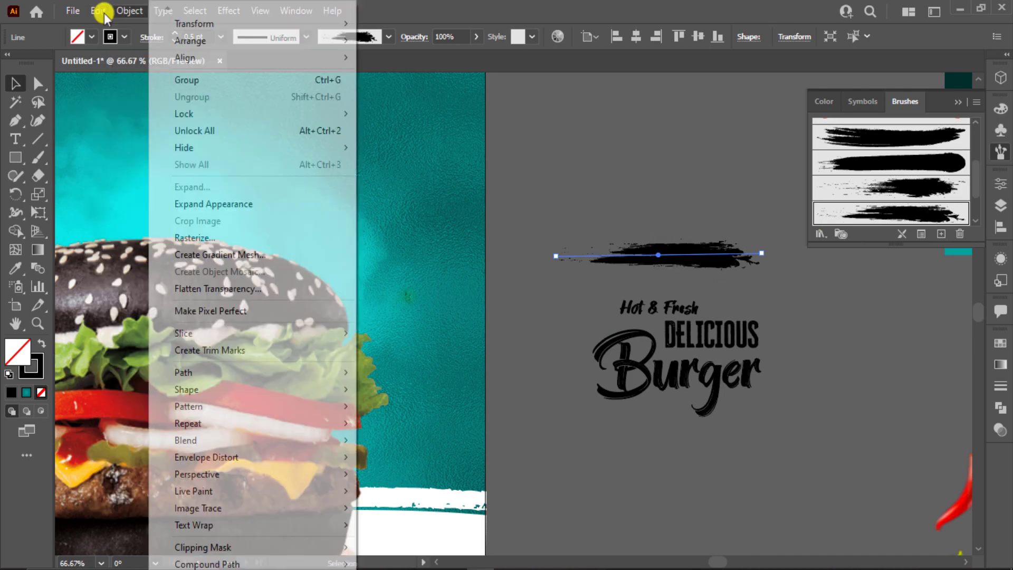
left_click(192, 206)
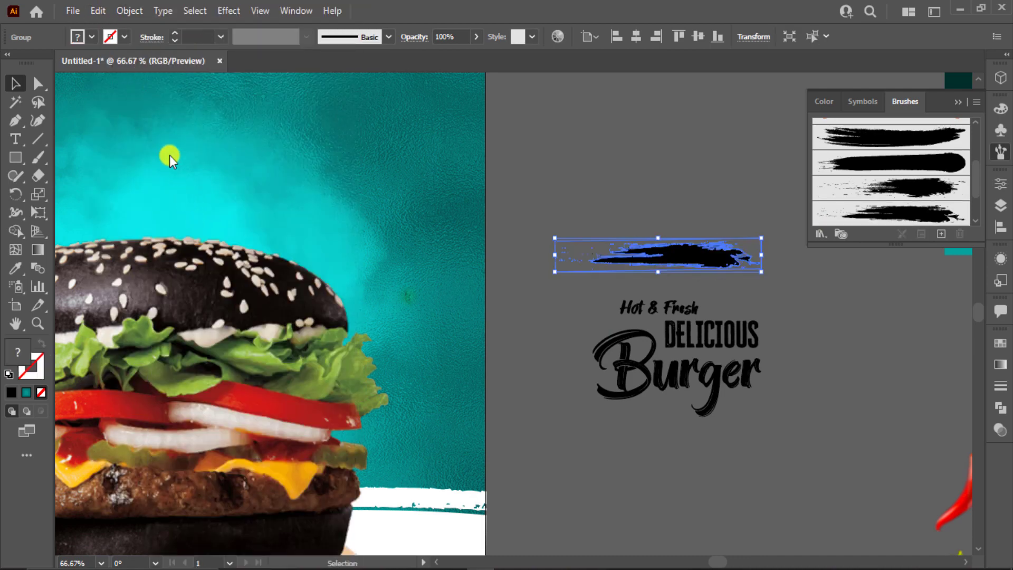
left_click_drag(676, 251, 681, 215)
right_click(637, 220)
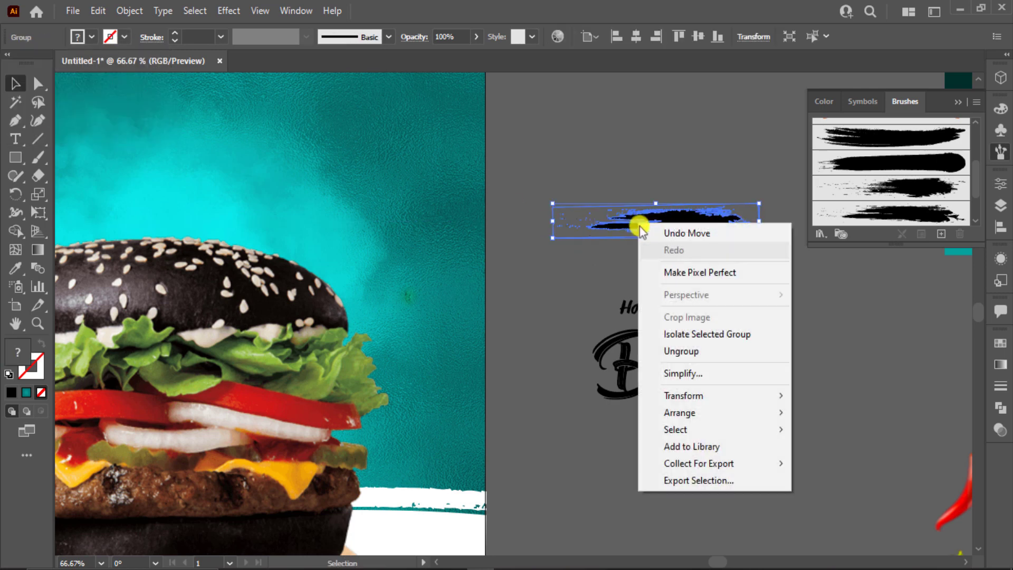
left_click(691, 351)
Step: Separate the stroke shape from its loose speckles and delete the speckles
left_click(628, 285)
left_click_drag(687, 224, 689, 160)
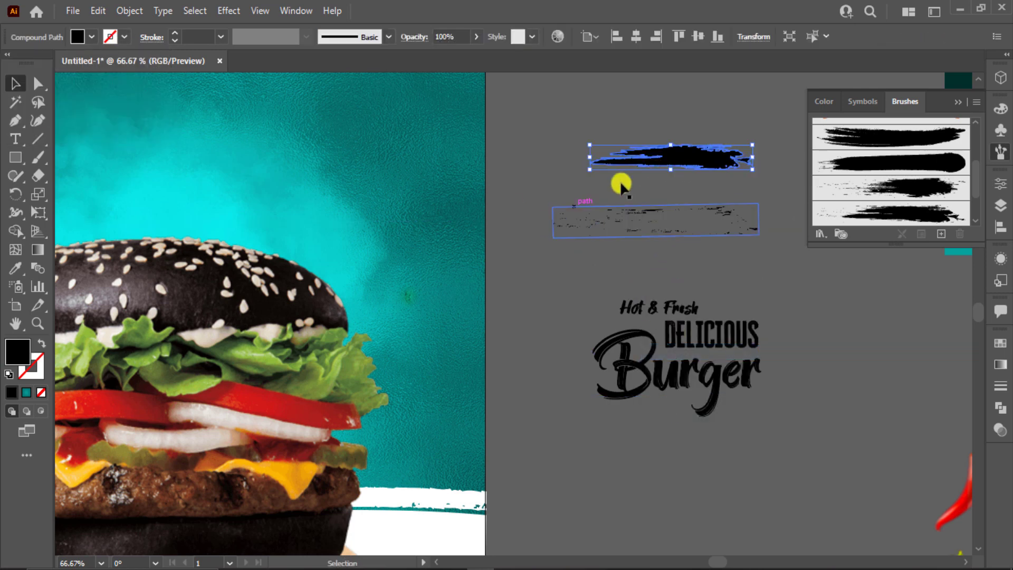
mouse_move(626, 208)
left_mouse_down()
mouse_move(785, 246)
mouse_move(864, 251)
left_mouse_up()
left_click_drag(564, 245, 593, 254)
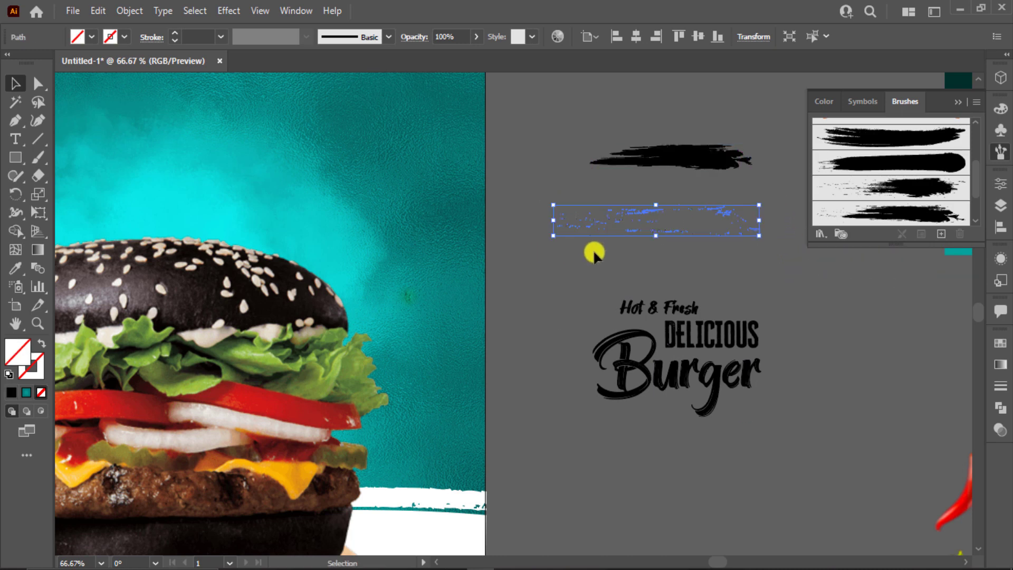
key("Delete")
Step: Narrow the stroke to about 134 px, fill it white and move it above Hot & Fresh
left_click(709, 161)
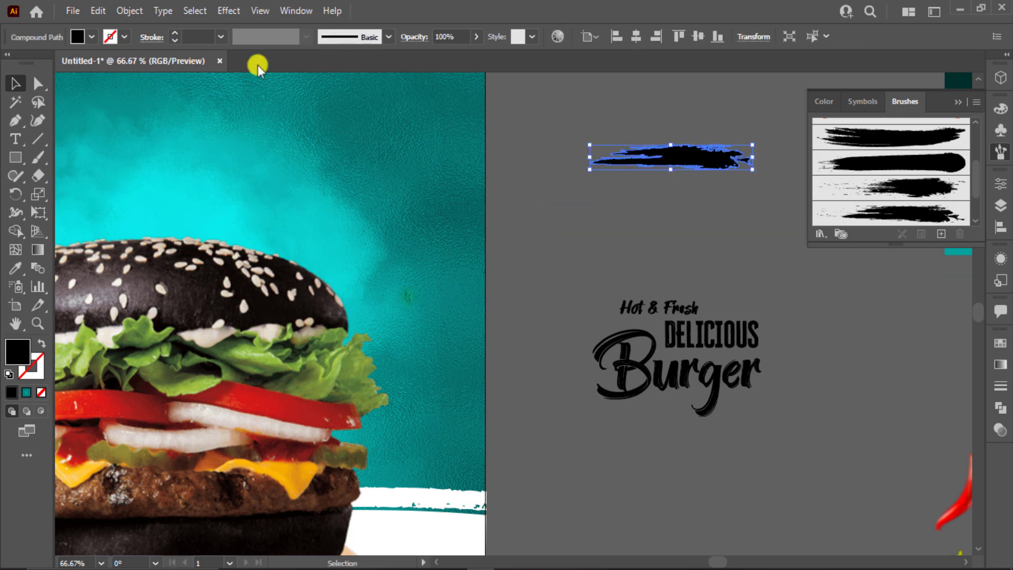
left_click(77, 37)
left_click(38, 66)
left_click_drag(753, 156, 719, 164)
left_click(719, 167)
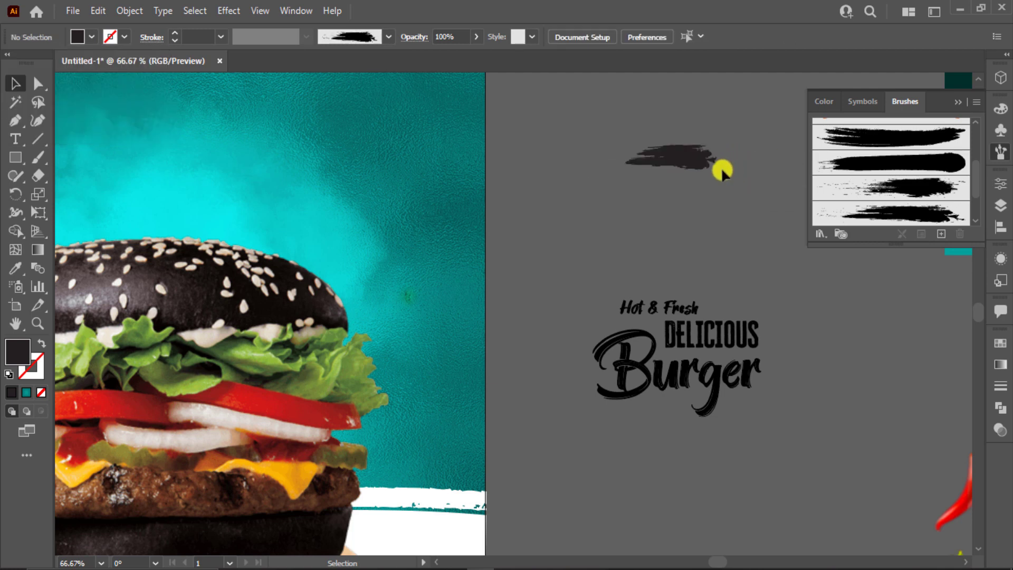
left_click(673, 170)
left_click(87, 38)
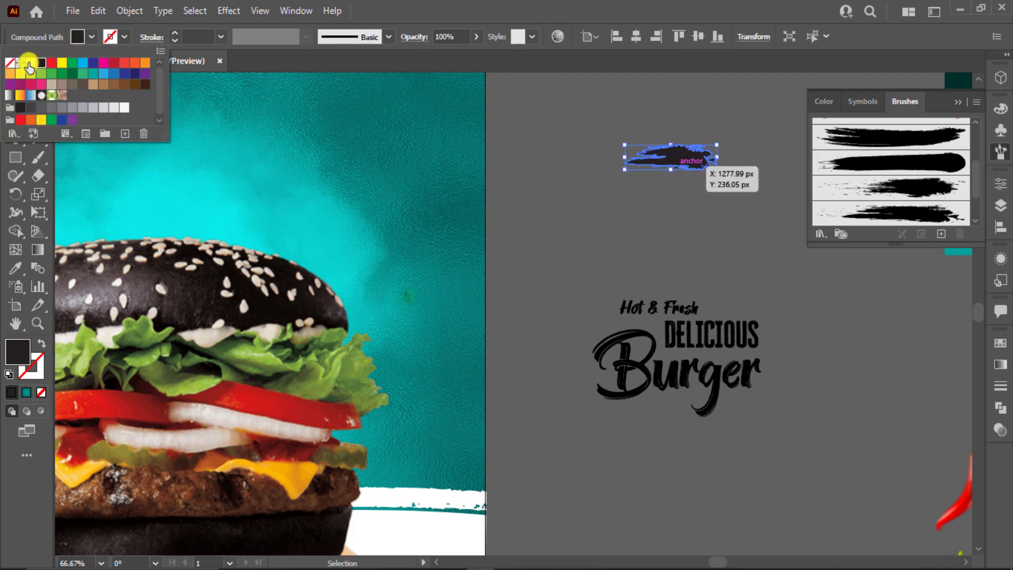
left_click(30, 63)
left_click(687, 235)
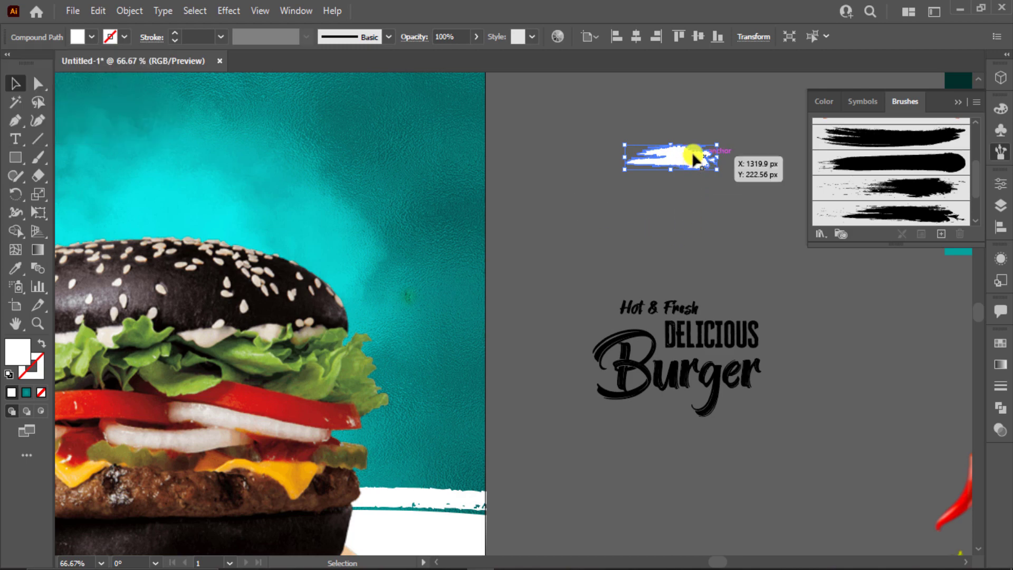
mouse_move(689, 154)
left_mouse_down()
mouse_move(694, 232)
mouse_move(681, 284)
left_mouse_up()
scroll(654, 309, "up", 3)
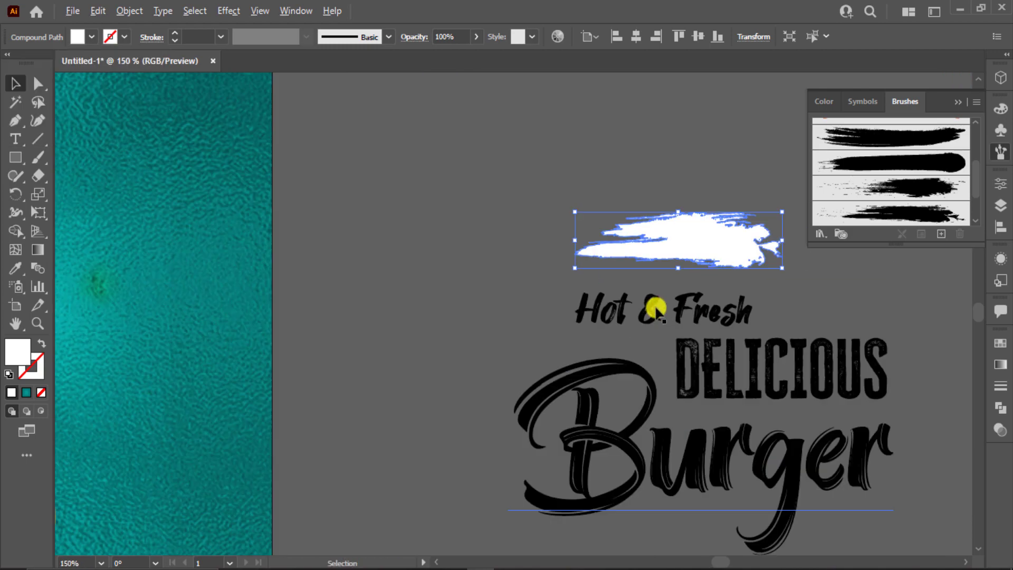
Step: Place the white stroke over Hot & Fresh, send it behind the text and rotate it to a slant
right_click(699, 311)
left_click(531, 278)
mouse_move(686, 207)
left_mouse_down()
mouse_move(656, 242)
mouse_move(664, 282)
left_mouse_up()
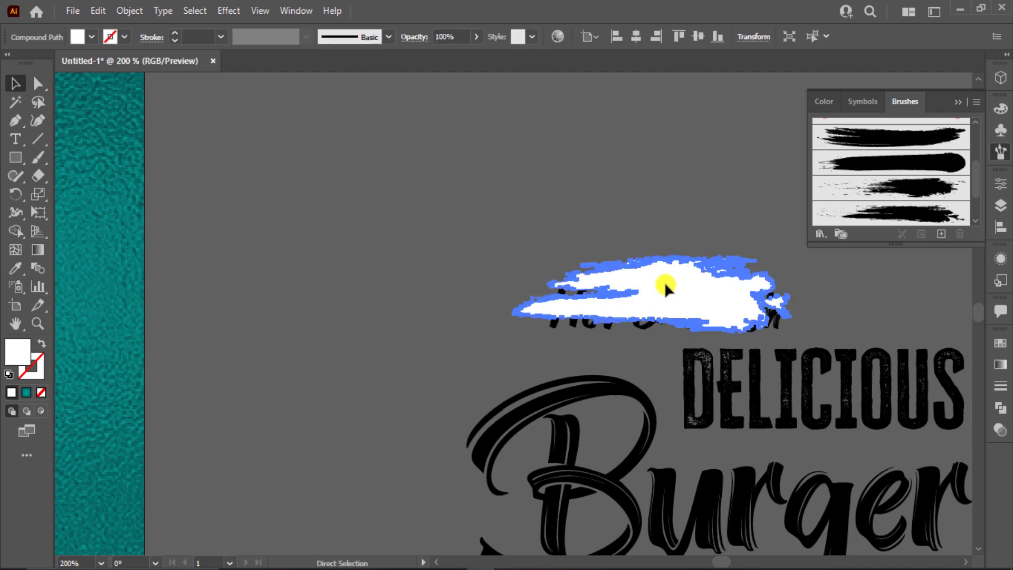
key("ctrl+shift+bracketleft")
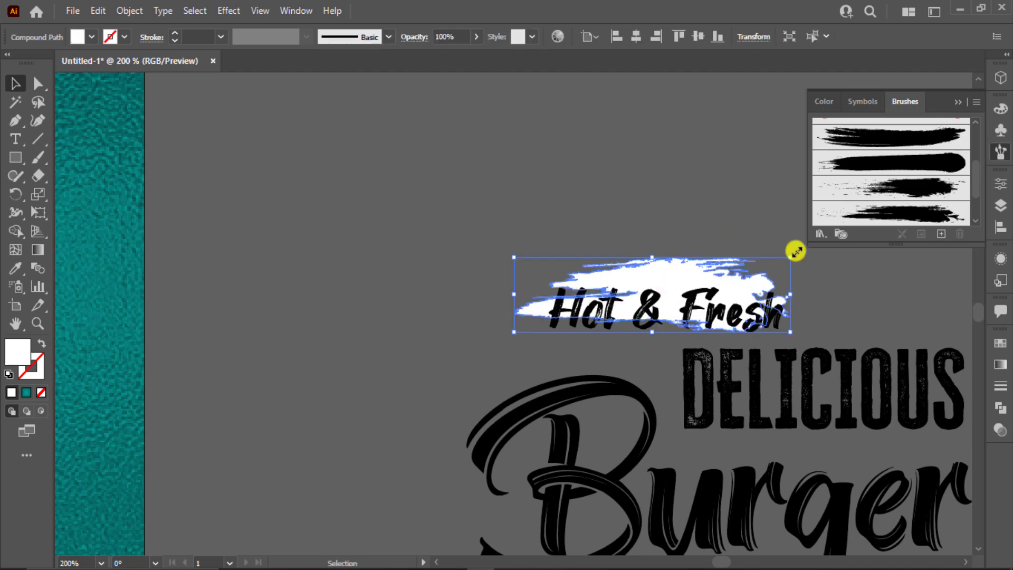
mouse_move(795, 251)
left_mouse_down()
mouse_move(629, 411)
mouse_move(495, 369)
mouse_move(488, 327)
mouse_move(505, 357)
left_mouse_up()
scroll(859, 303, "up", 2)
left_click_drag(860, 303, 753, 239)
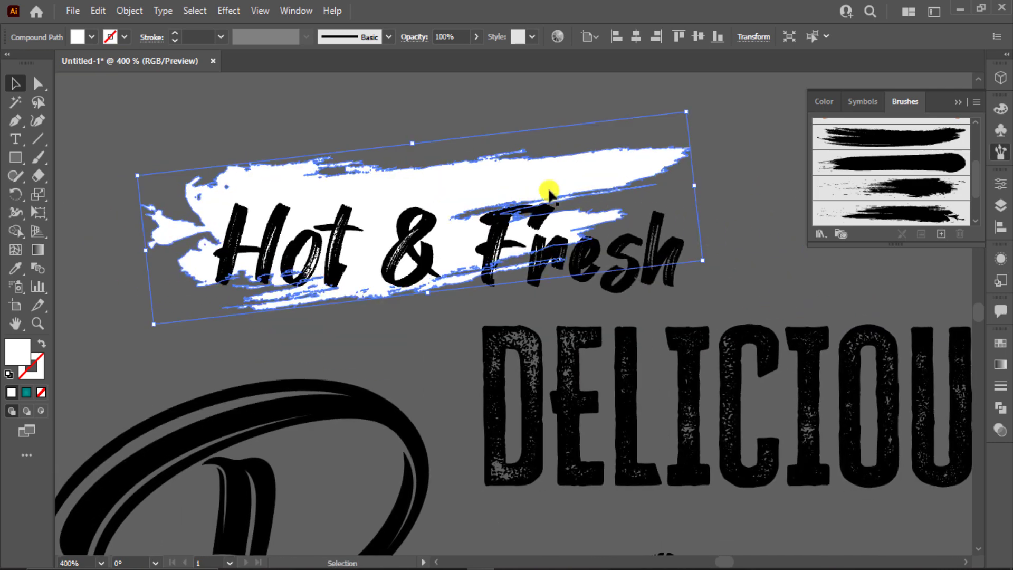
left_click_drag(550, 194, 569, 210)
key("ctrl+z")
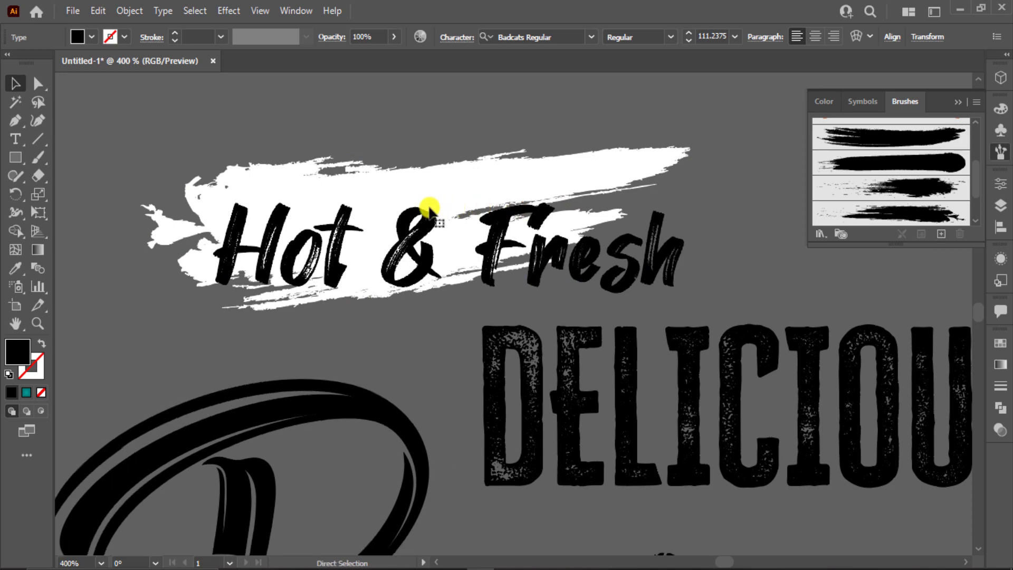
key("ctrl+2")
Step: Scale Hot & Fresh smaller and tilt it about 10° to match the stroke
left_click_drag(429, 208, 426, 211)
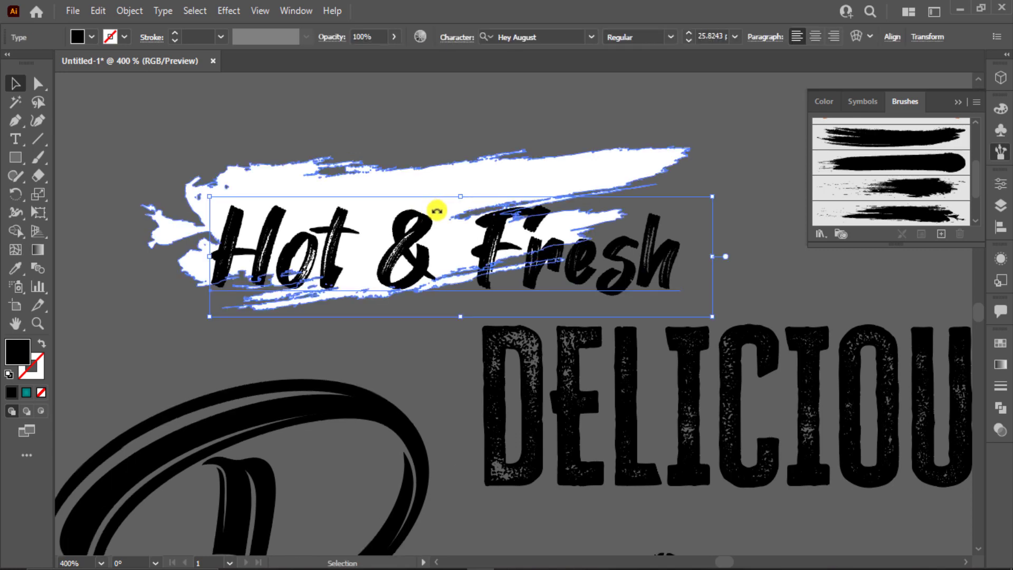
left_click(708, 308, "shift")
left_click(657, 278)
left_click_drag(712, 316, 624, 258)
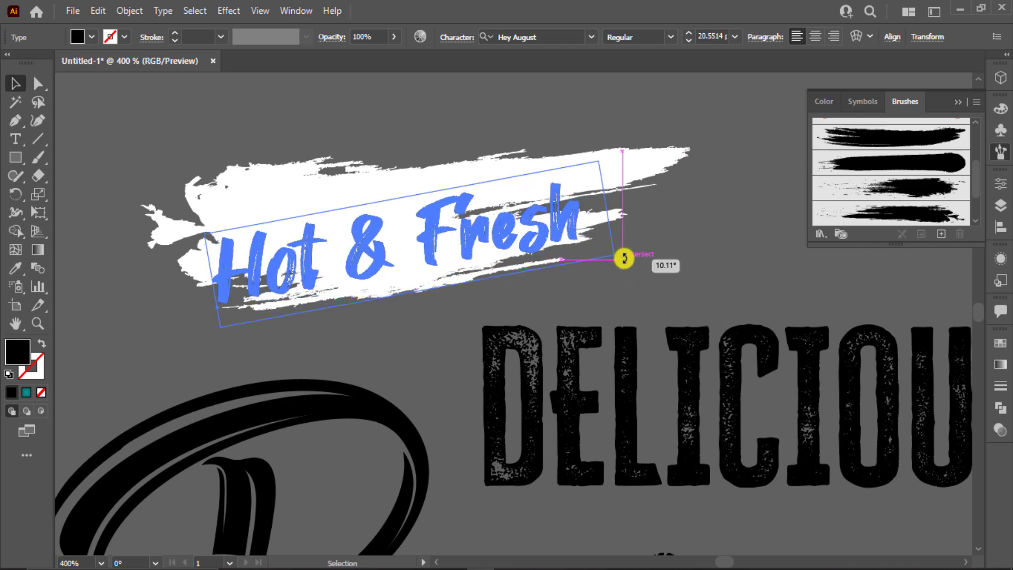
left_click_drag(499, 229, 505, 204)
Step: Widen and slightly flatten the white stroke, then settle Hot & Fresh onto the banner
left_click(652, 152)
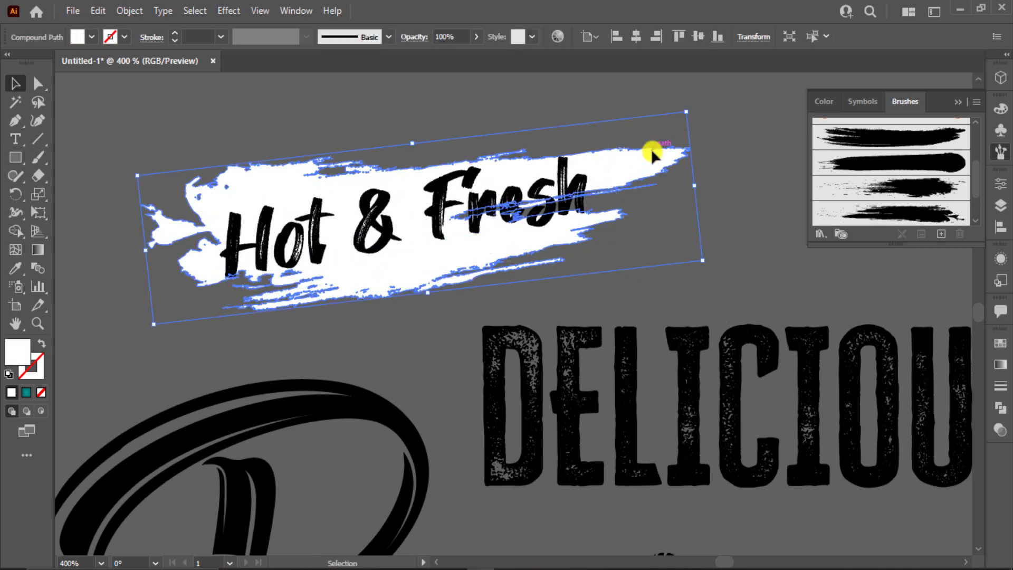
left_click_drag(697, 186, 796, 172)
left_click_drag(512, 263, 491, 274)
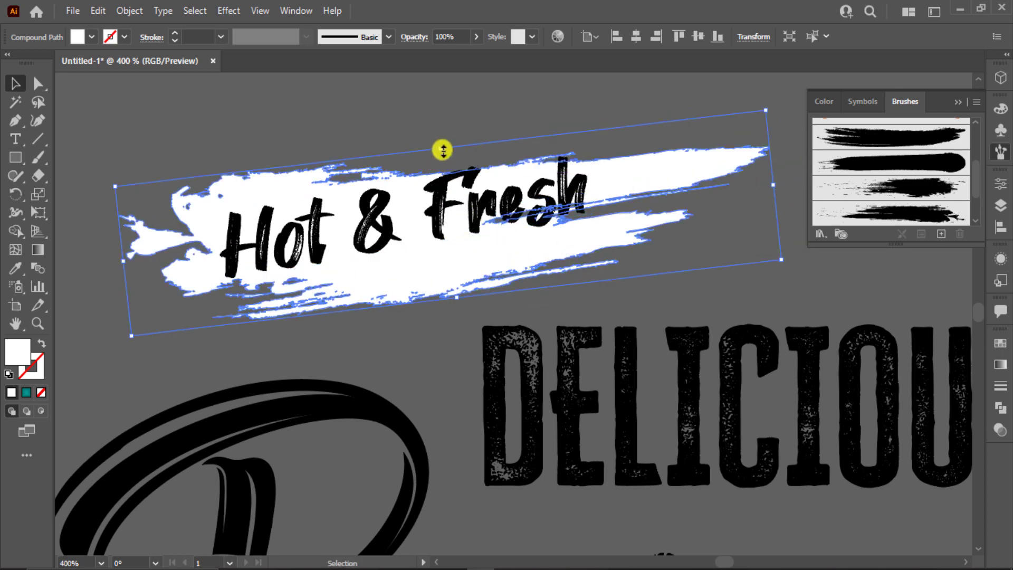
left_click_drag(441, 149, 445, 162)
left_click_drag(425, 250, 421, 256)
scroll(699, 167, "down", 2)
left_click(700, 170)
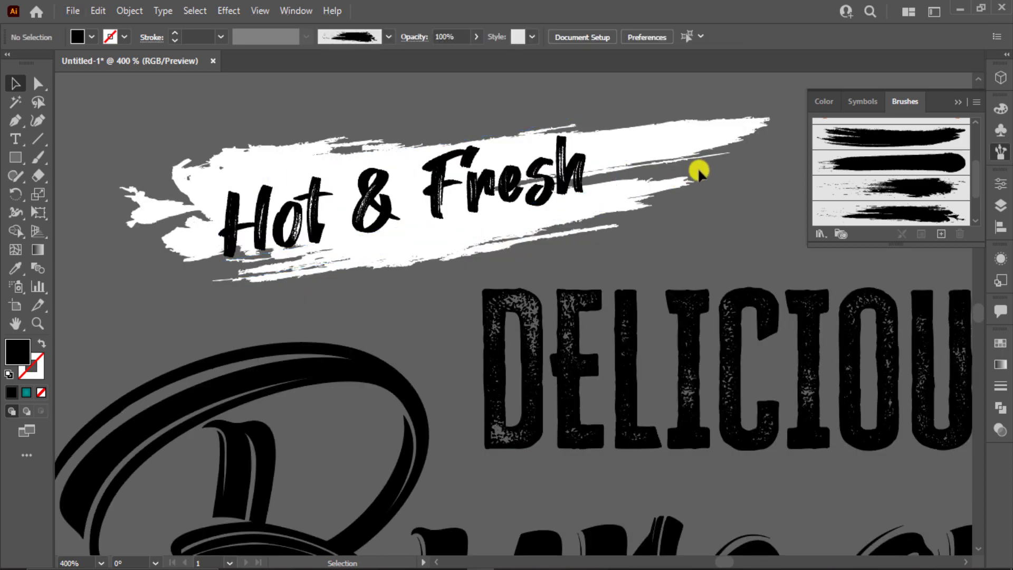
Step: Select the title texts and recolour them dark teal from the swatch
scroll(700, 171, "down", 2)
left_click(524, 225)
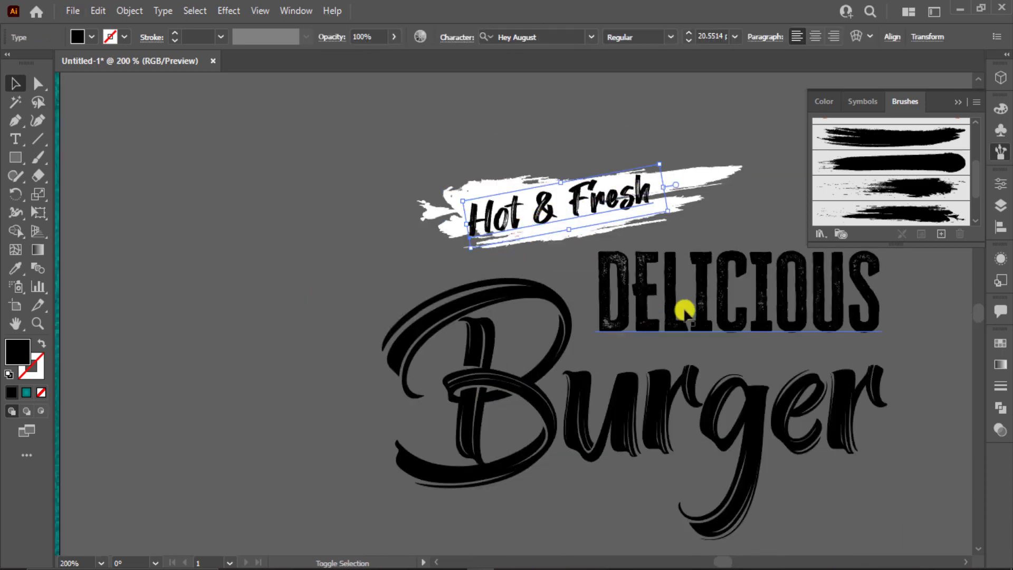
left_click(690, 304)
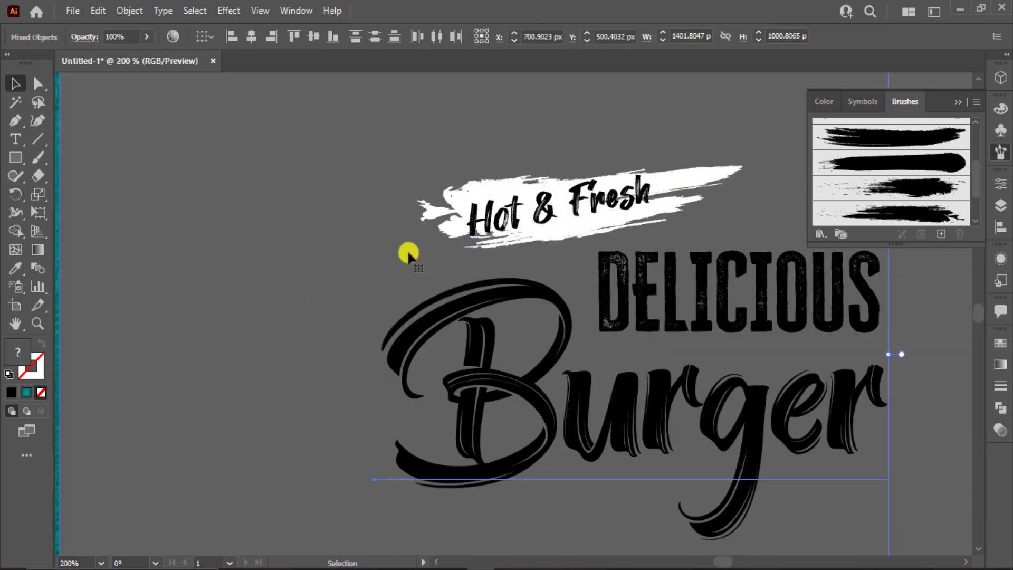
left_click(263, 251)
scroll(263, 250, "down", 1)
left_click(460, 356)
left_click(694, 294, "shift")
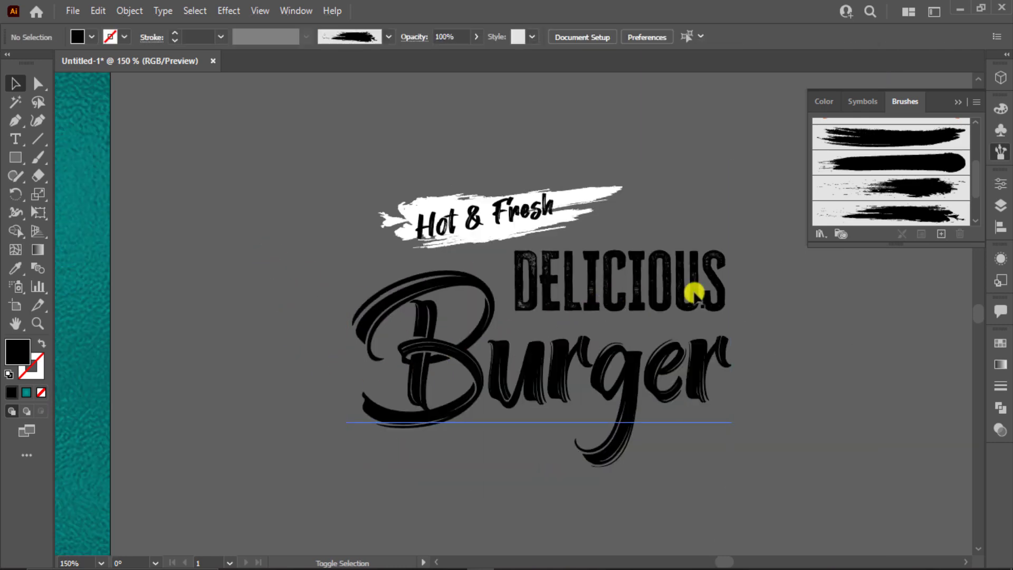
left_click_drag(691, 411, 647, 425)
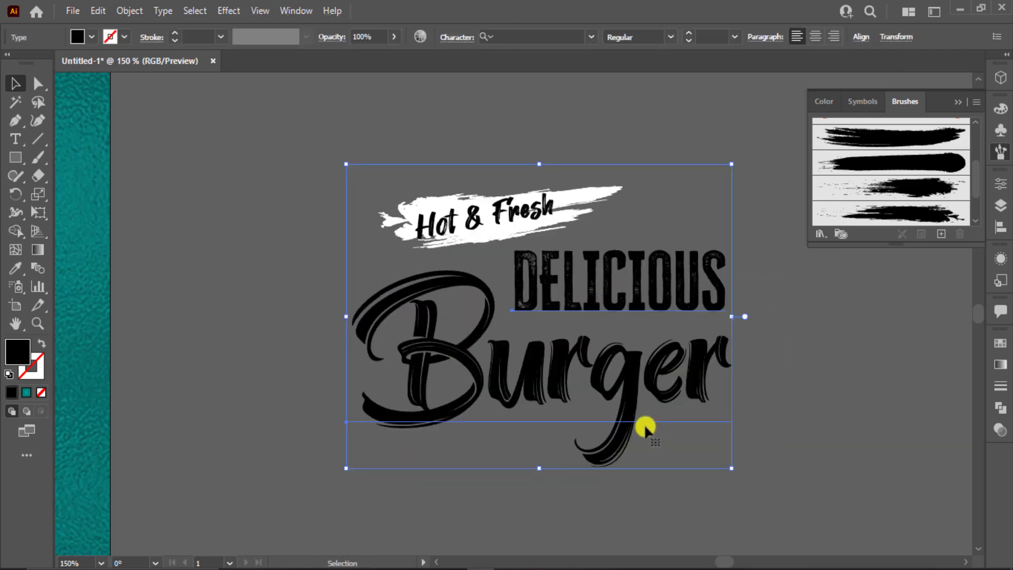
left_click(450, 224, "shift")
left_click(446, 227, "shift")
key("ctrl+minus")
key("ctrl+minus")
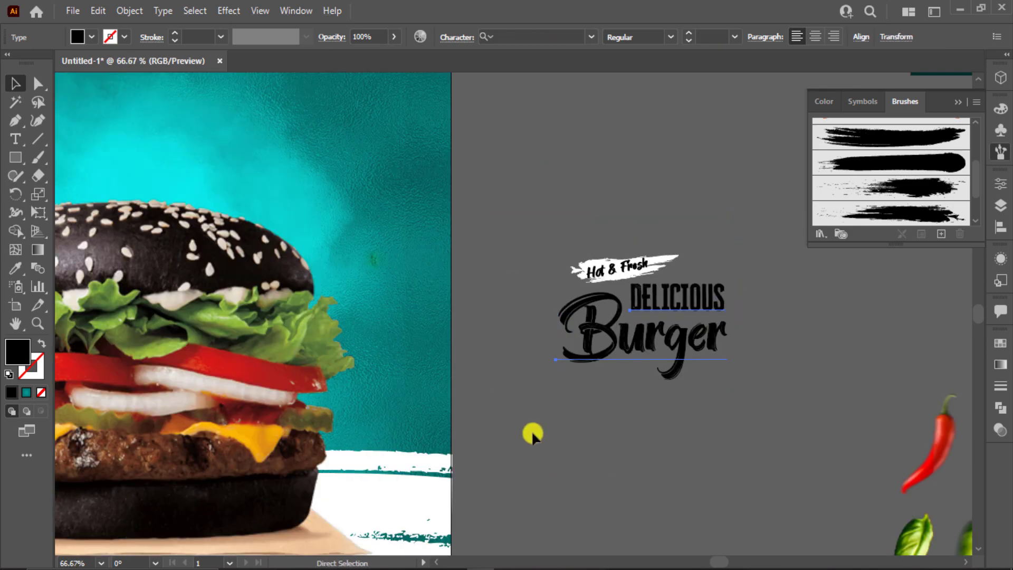
key("ctrl+minus")
left_click(747, 235)
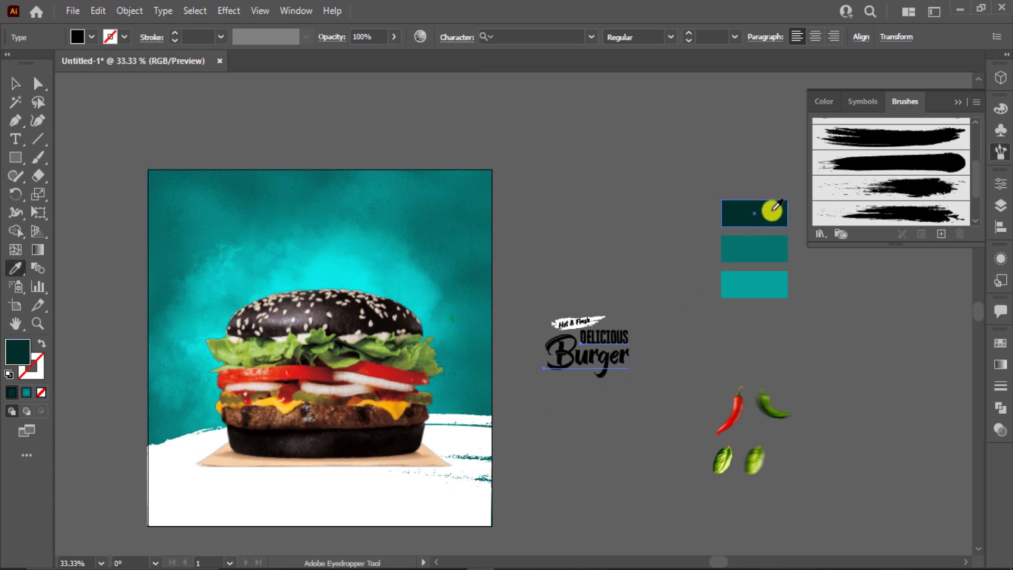
Step: Colour the Hot & Fresh text dark teal with the Eyedropper
left_click(17, 86)
key("ctrl+shift+a")
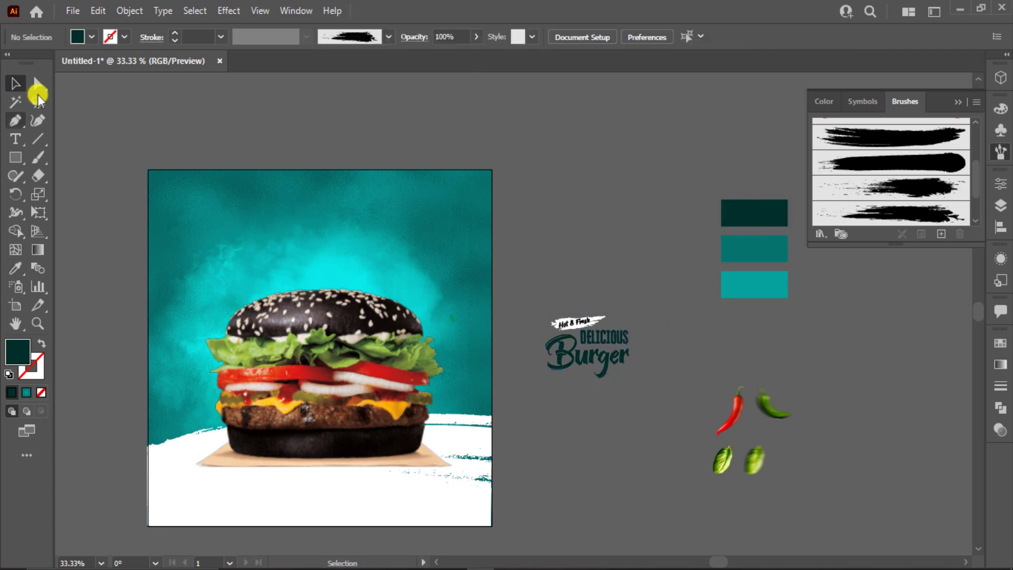
left_click(570, 326)
key("i")
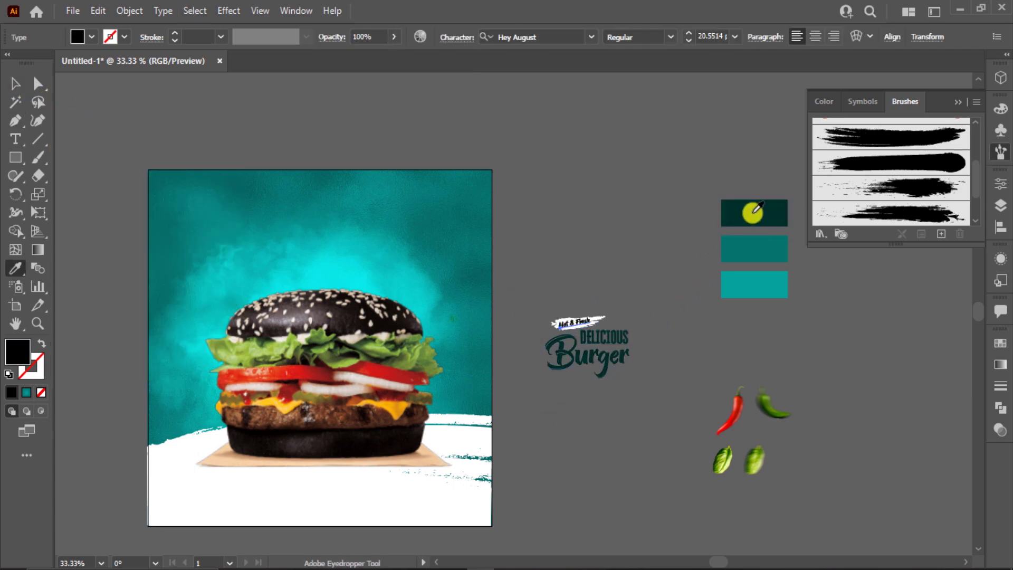
left_click(746, 212)
Step: Select the Burger title group and enlarge it from its corner handle
key("v")
left_click(624, 290)
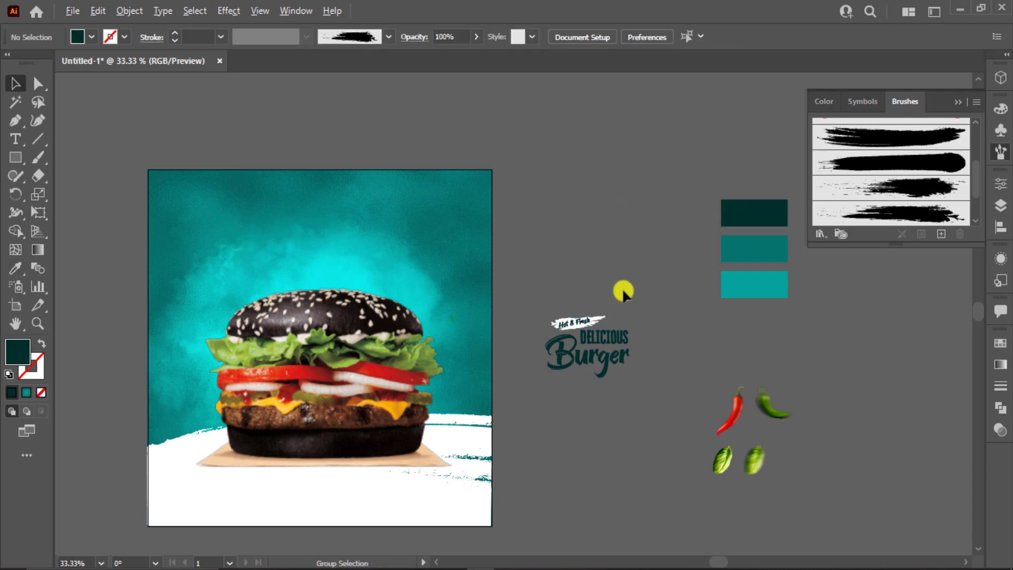
key("ctrl+alt+2")
left_click(643, 282)
left_click(588, 395)
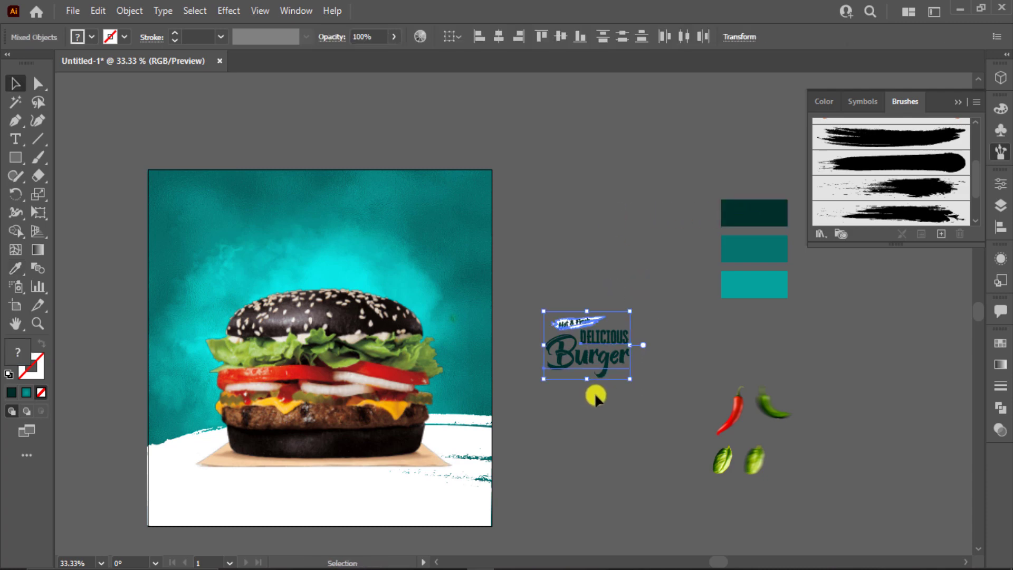
left_click_drag(628, 379, 372, 270)
Step: Position the title group over the burger bun, rotated about 9°, and collapse the Brushes panel
left_click(654, 398)
key("ctrl+0")
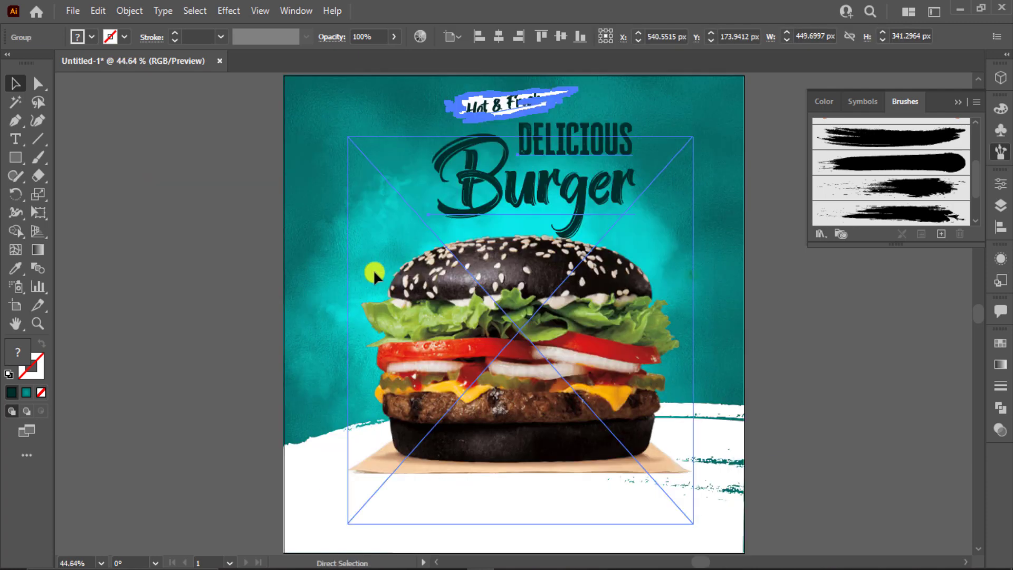
left_click_drag(606, 193, 601, 197)
left_click_drag(641, 240, 652, 226)
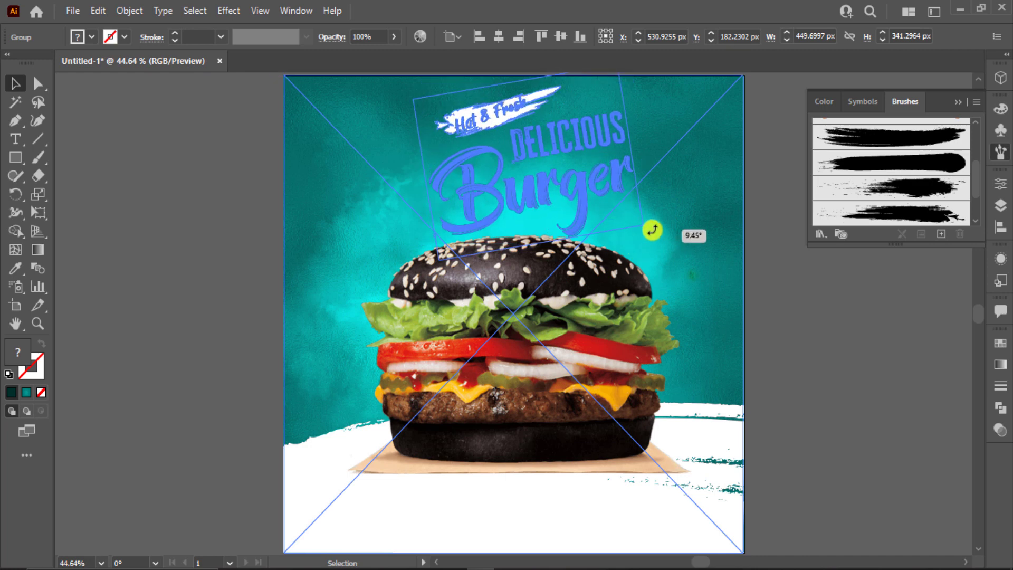
left_click_drag(579, 202, 578, 207)
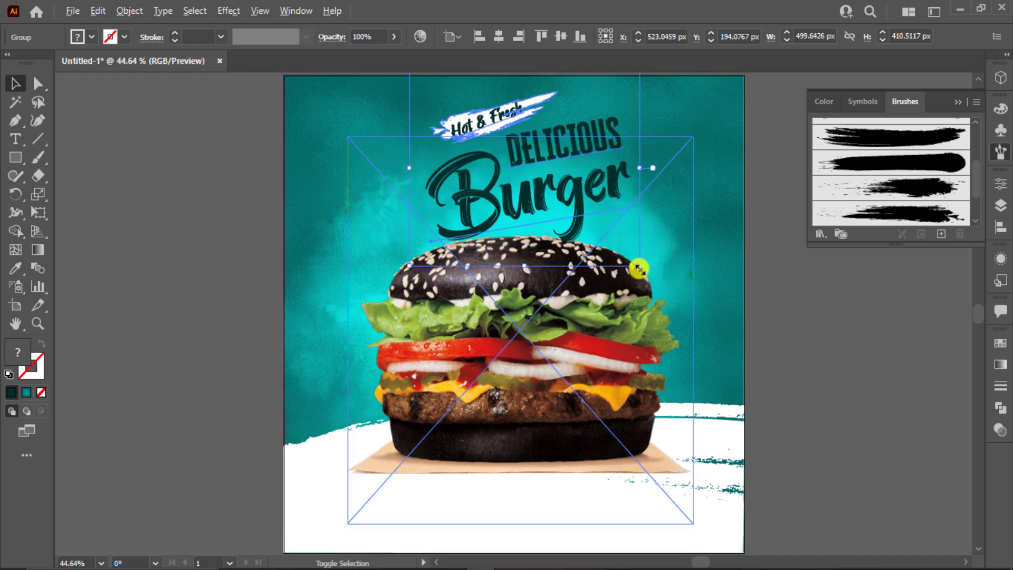
left_click_drag(641, 269, 647, 277)
left_click(806, 318)
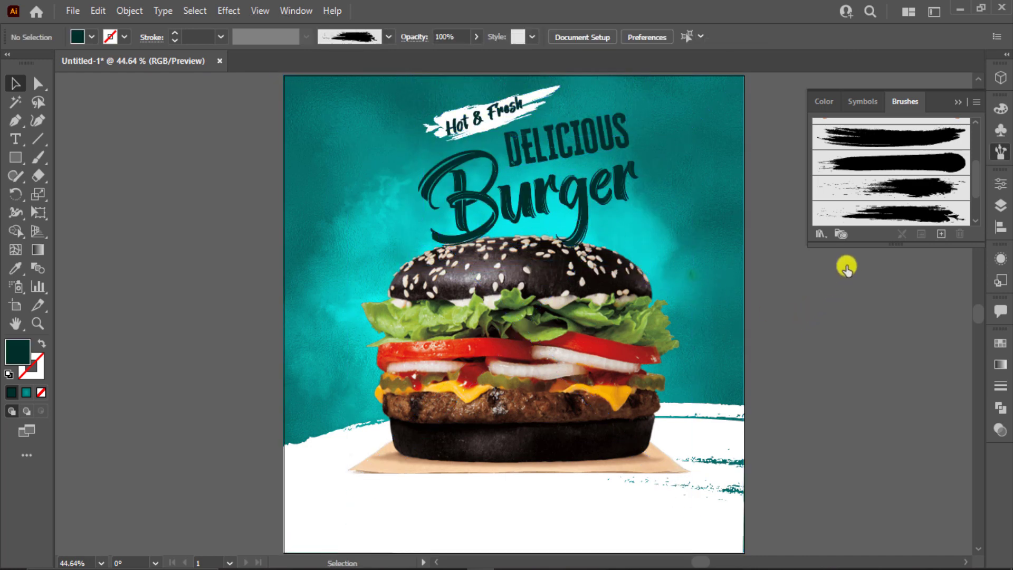
left_click(960, 104)
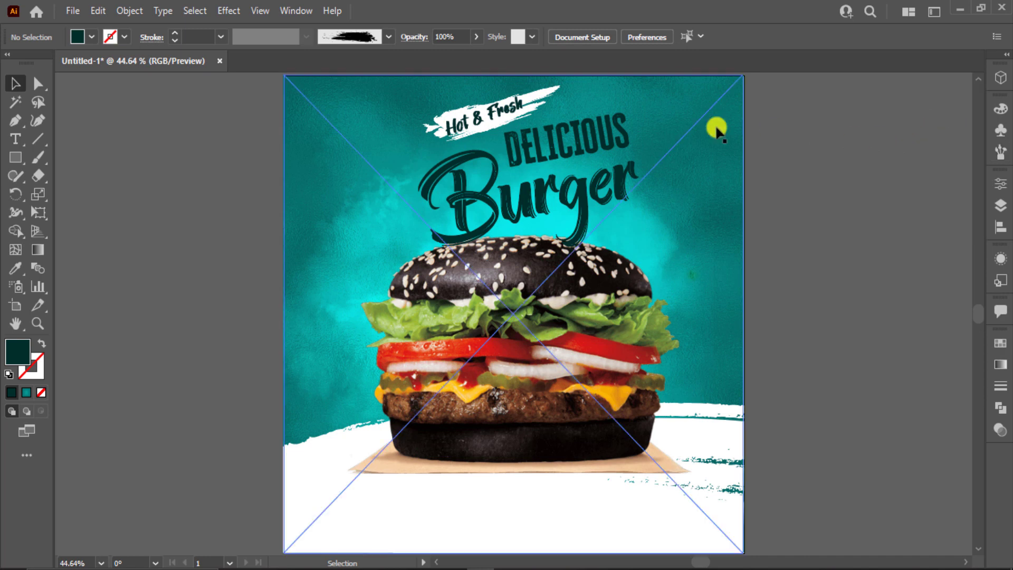
left_click(471, 112)
Step: Ungroup the title and lock the background and burger with Ctrl+2
right_click(570, 174)
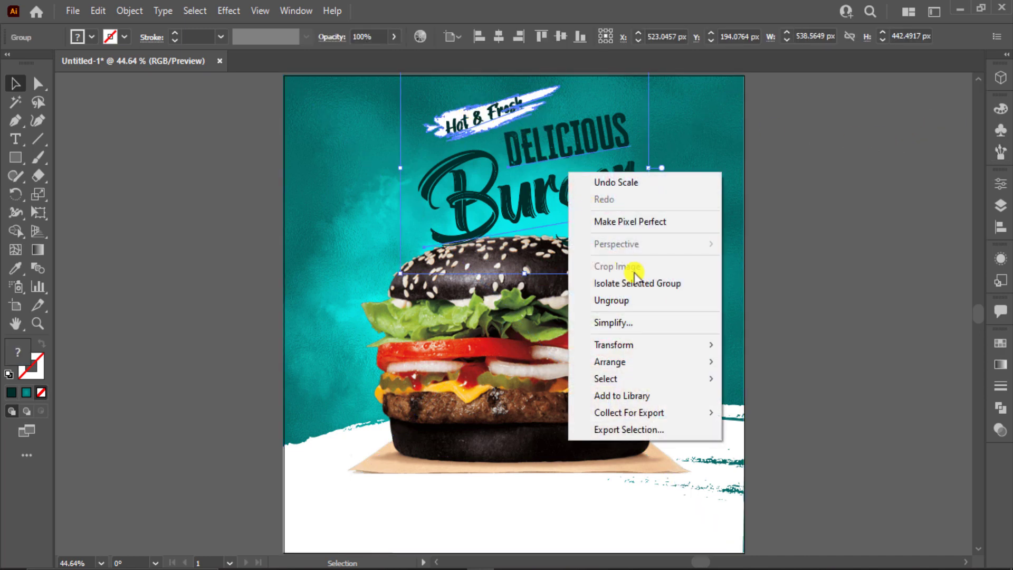
left_click(659, 299)
left_click(814, 287)
left_click_drag(745, 323, 746, 322)
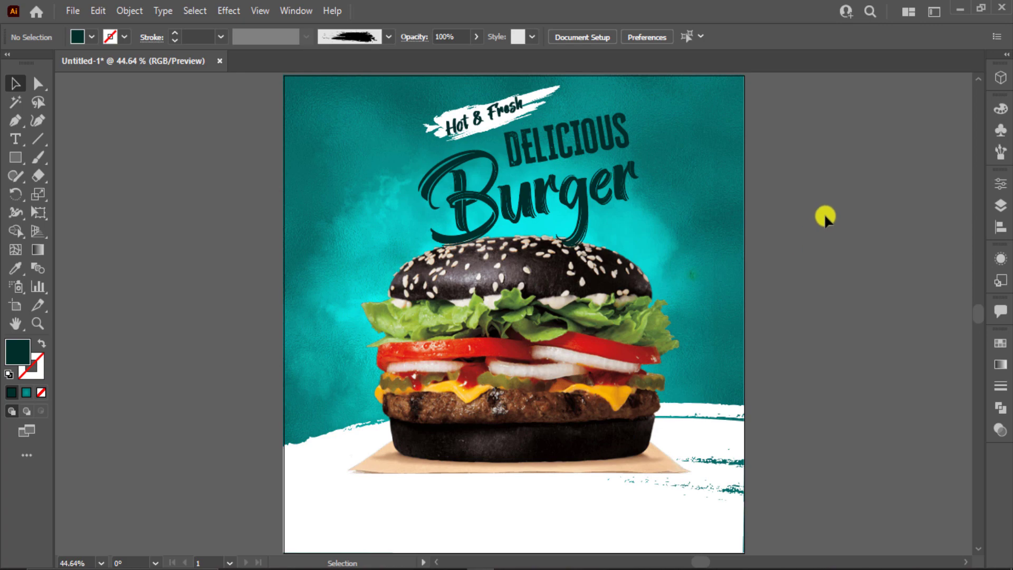
left_click_drag(564, 334, 564, 334)
key("ctrl+2")
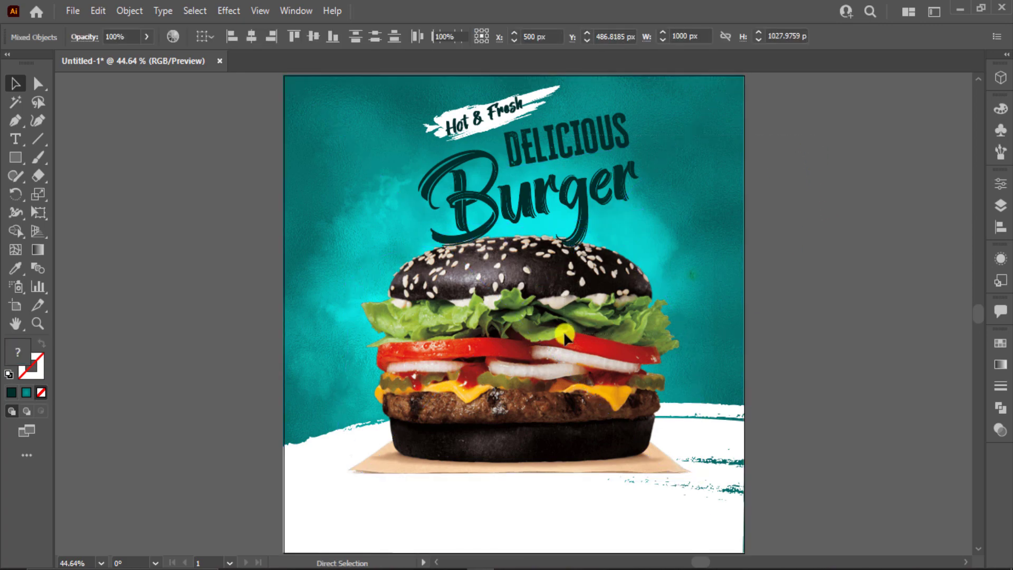
Step: Move the Hot & Fresh stroke about 70 px lower and widen it against DELICIOUS
scroll(491, 130, "up", 3)
scroll(490, 130, "up", 3)
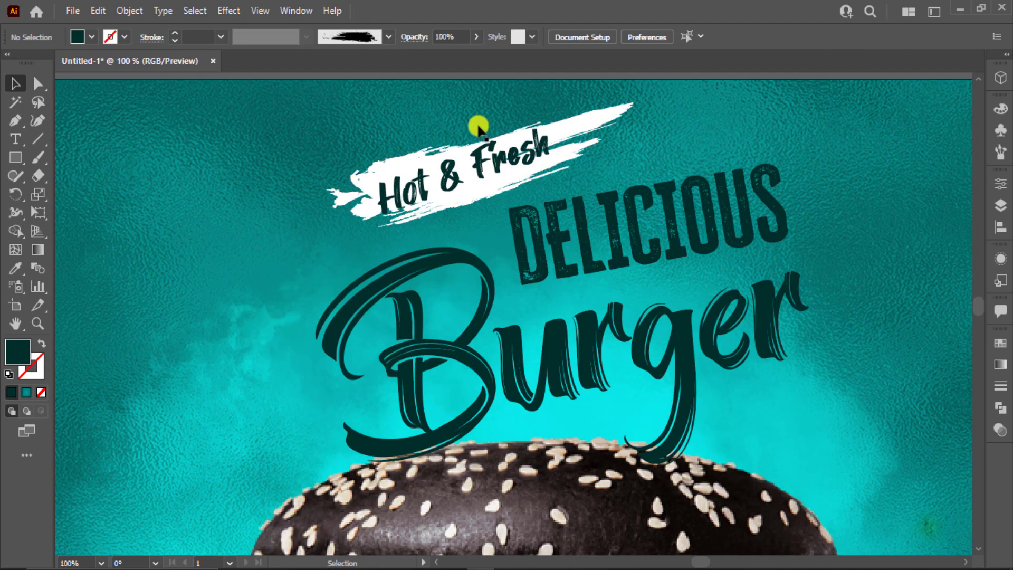
mouse_move(503, 178)
left_mouse_down()
mouse_move(499, 214)
mouse_move(510, 220)
left_mouse_up()
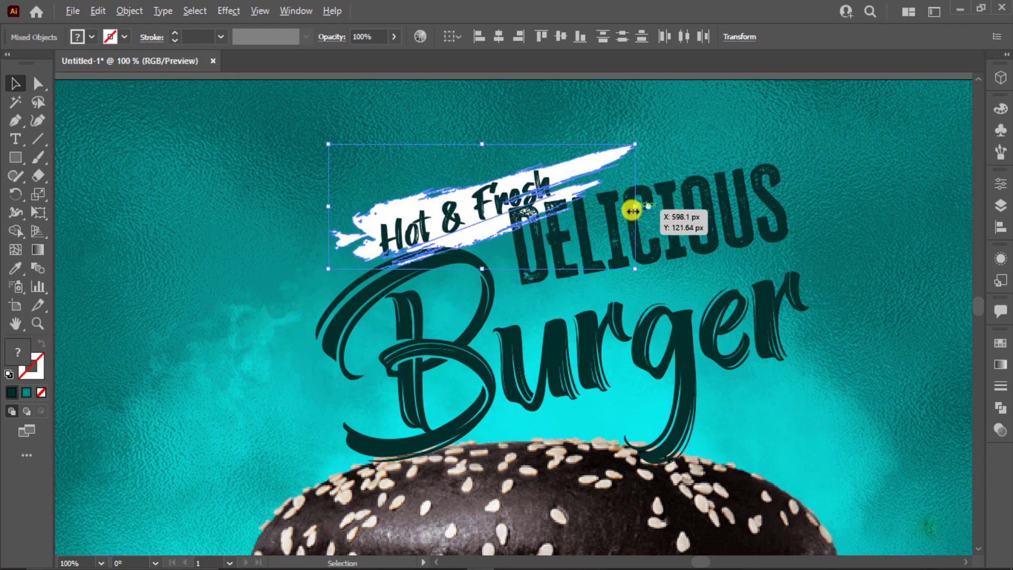
left_click_drag(646, 210, 656, 210)
left_click_drag(609, 155, 608, 154)
left_click(815, 125)
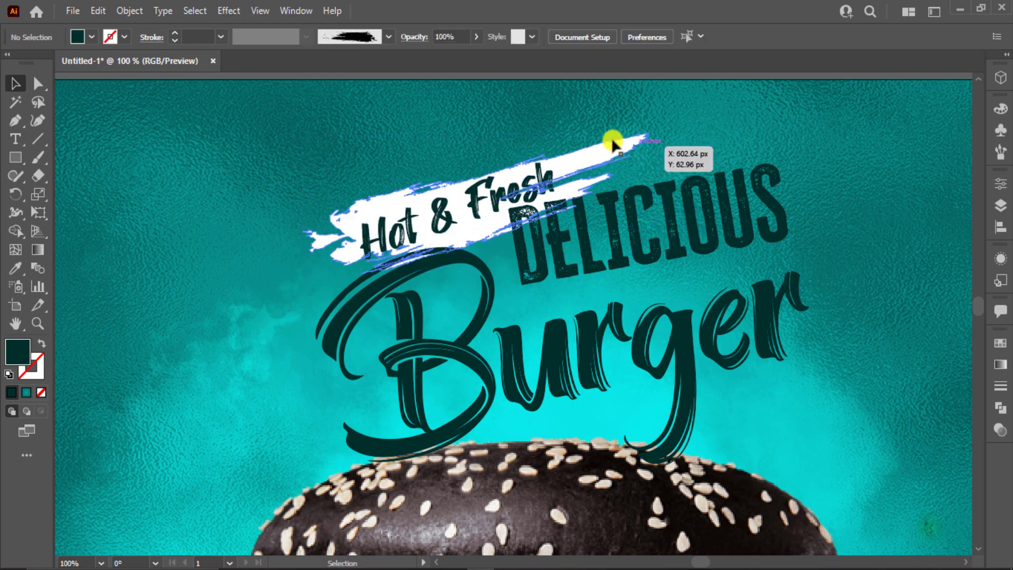
left_click(610, 136)
Step: Give the white Hot & Fresh stroke a 75% drop shadow, 3 px X/Y offsets, 5 px blur
left_click(228, 11)
mouse_move(253, 184)
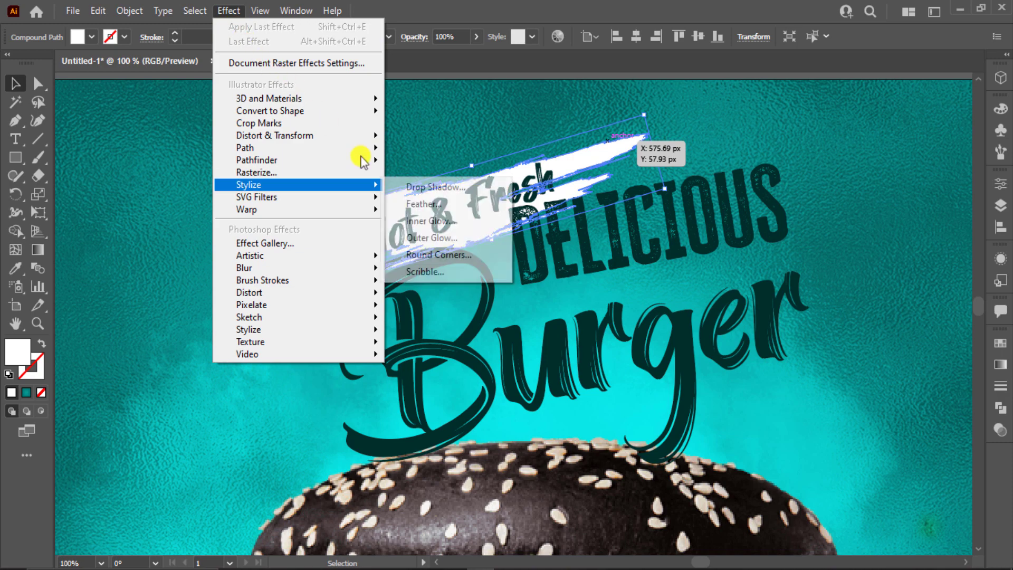
left_click(391, 188)
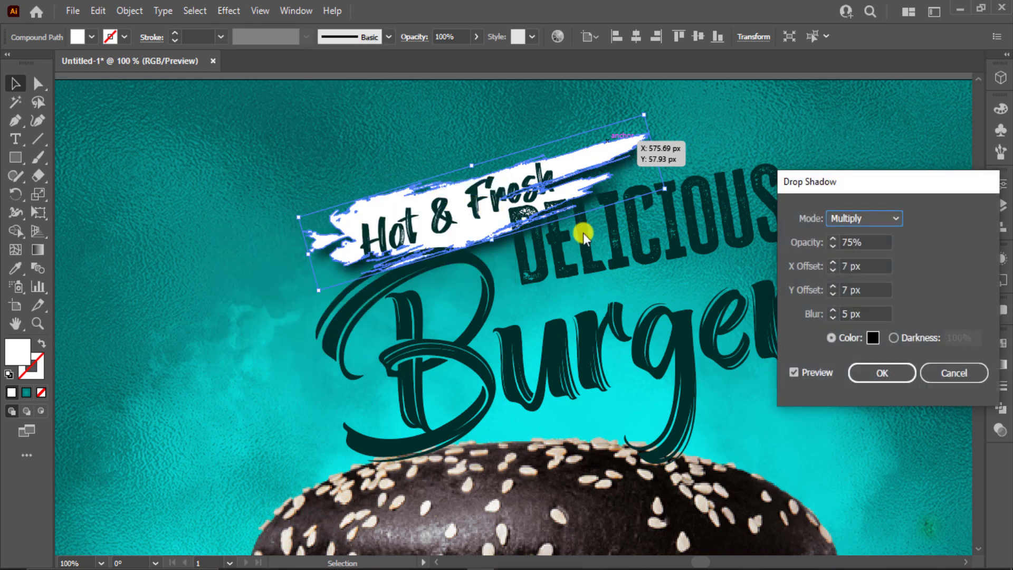
left_click(832, 291)
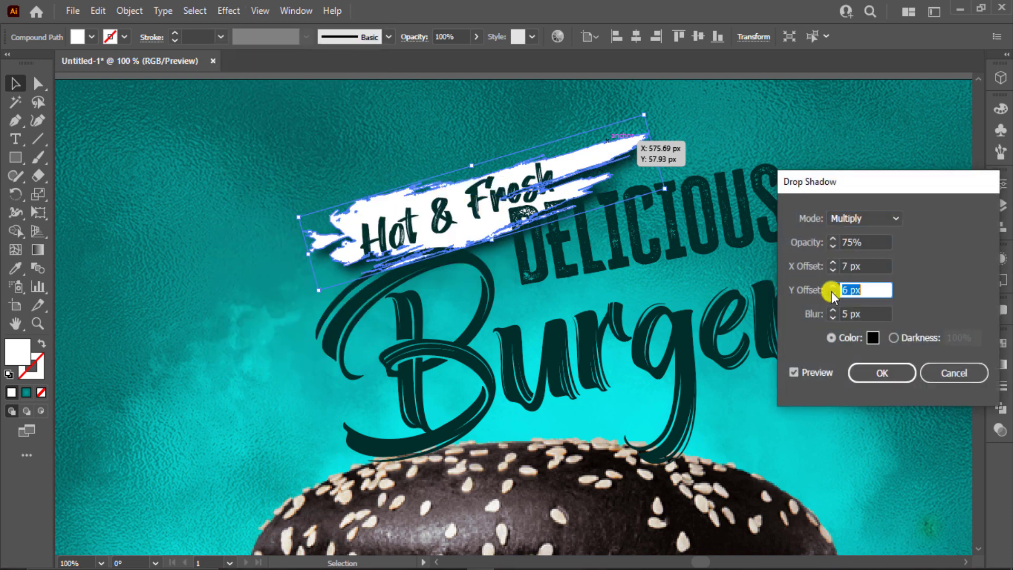
left_click(832, 293)
left_click(832, 293)
left_click(831, 272)
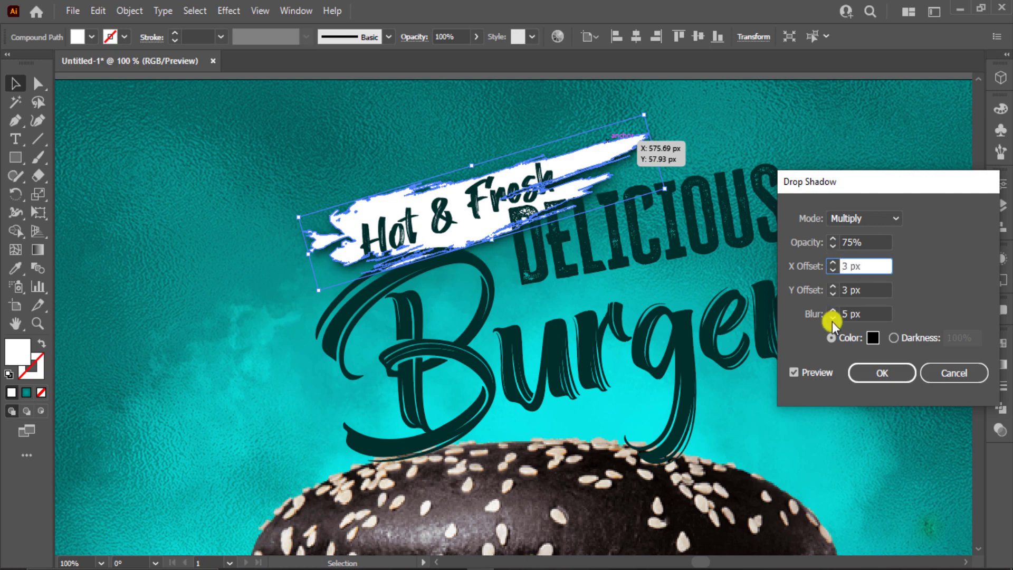
left_click(884, 375)
left_click(869, 390)
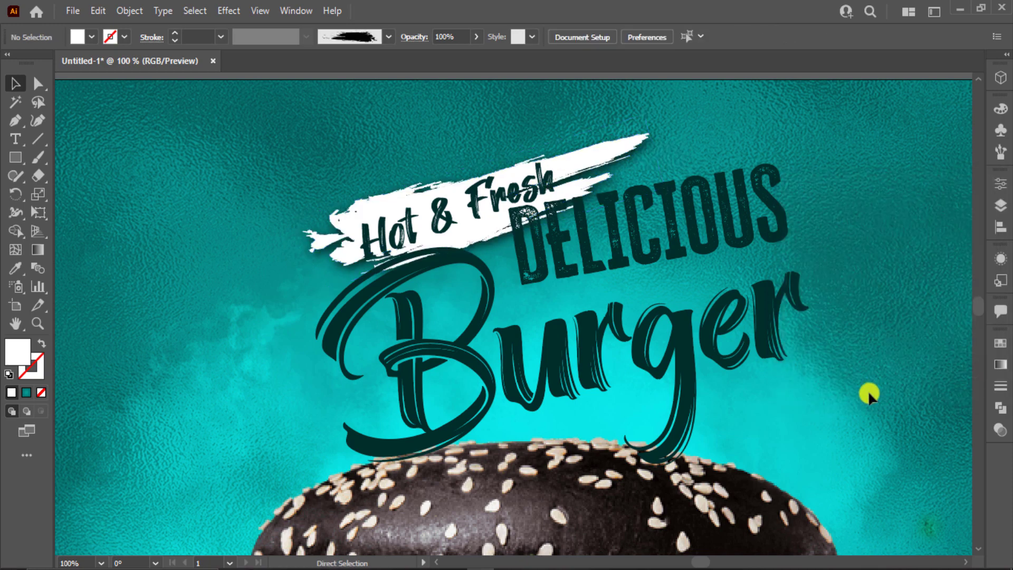
key("ctrl+0")
Step: Give the bottom white brush shape a drop shadow with X 0, Y -6 px and 8 px blur
left_click(717, 410)
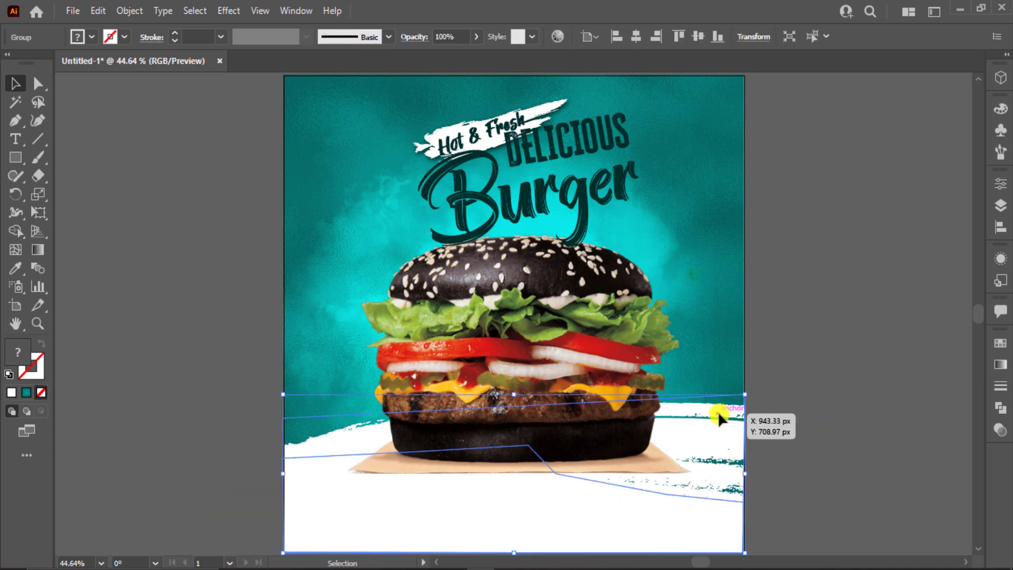
left_click(220, 11)
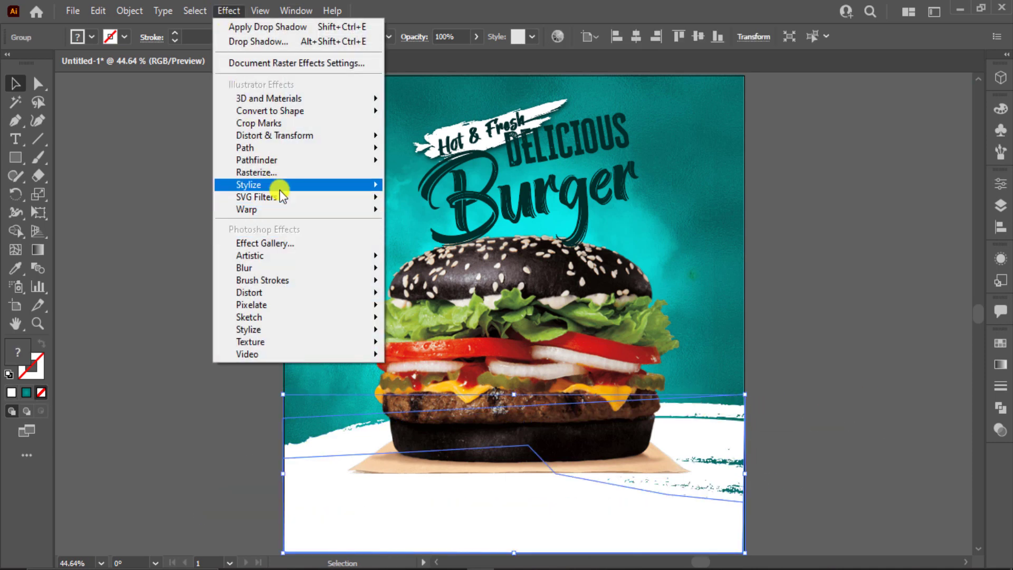
mouse_move(283, 189)
left_click(432, 187)
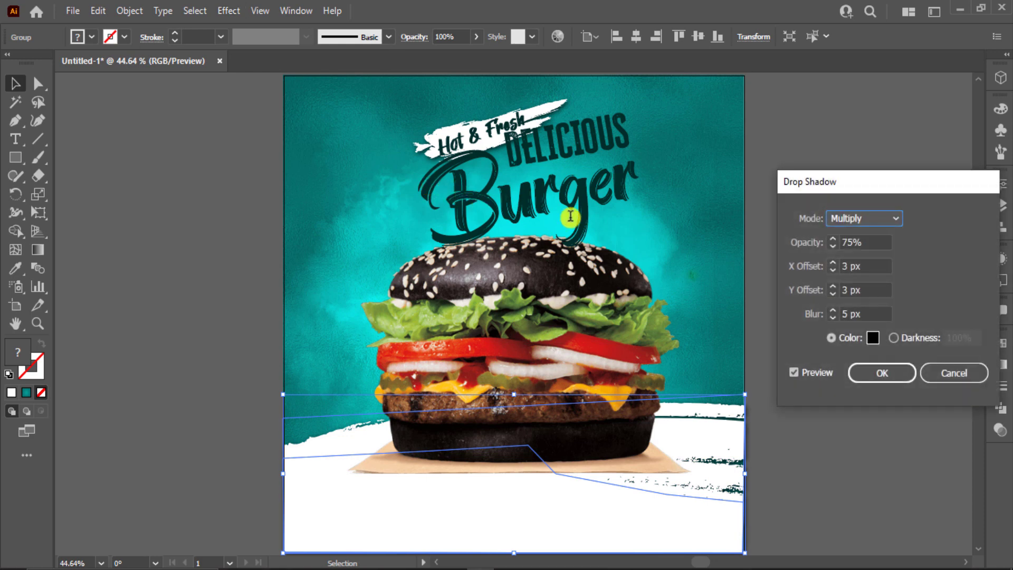
left_click(827, 291)
type("0")
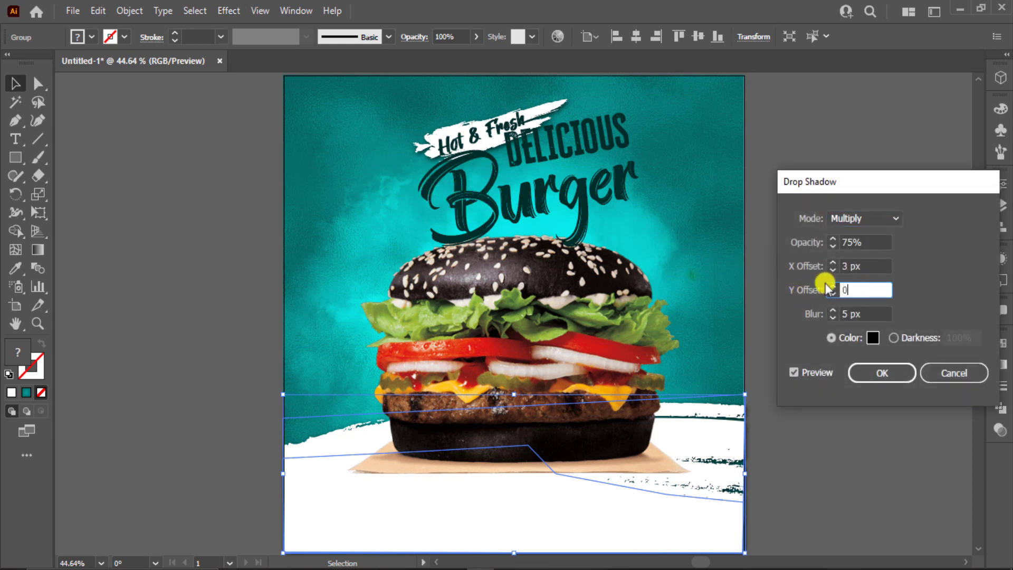
left_click(868, 263)
type("0")
left_click(835, 310)
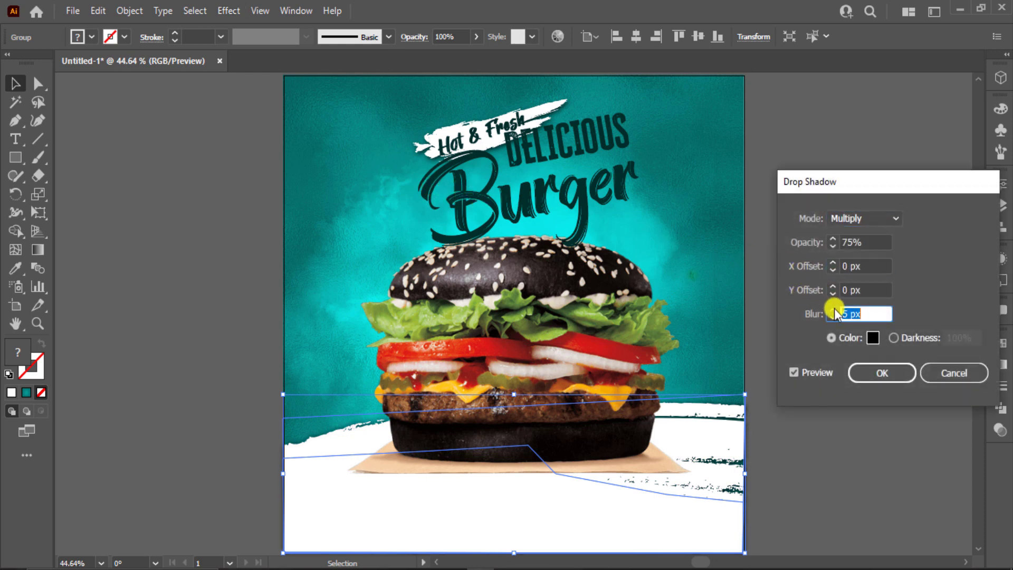
left_click(834, 293)
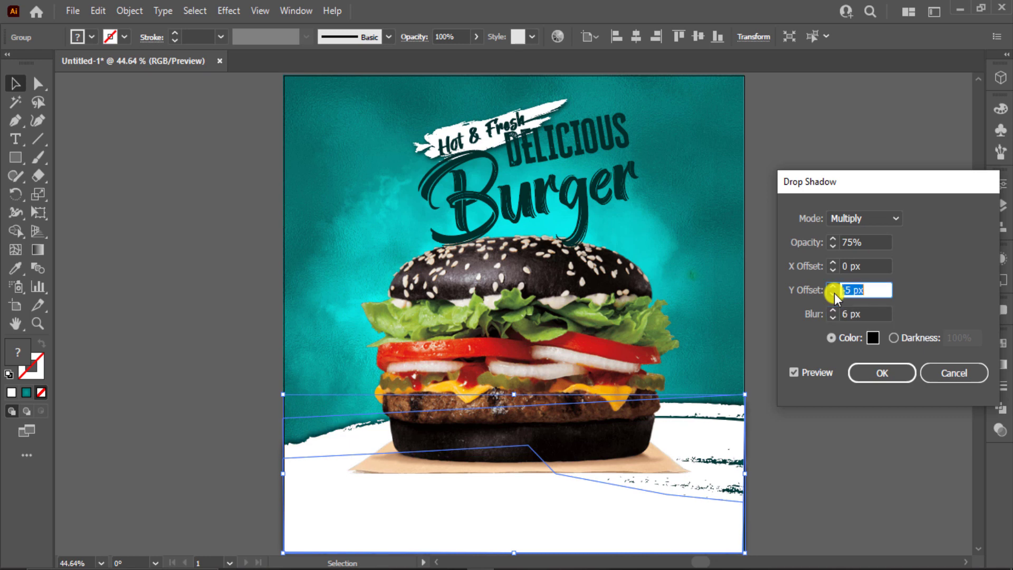
double_click(832, 310)
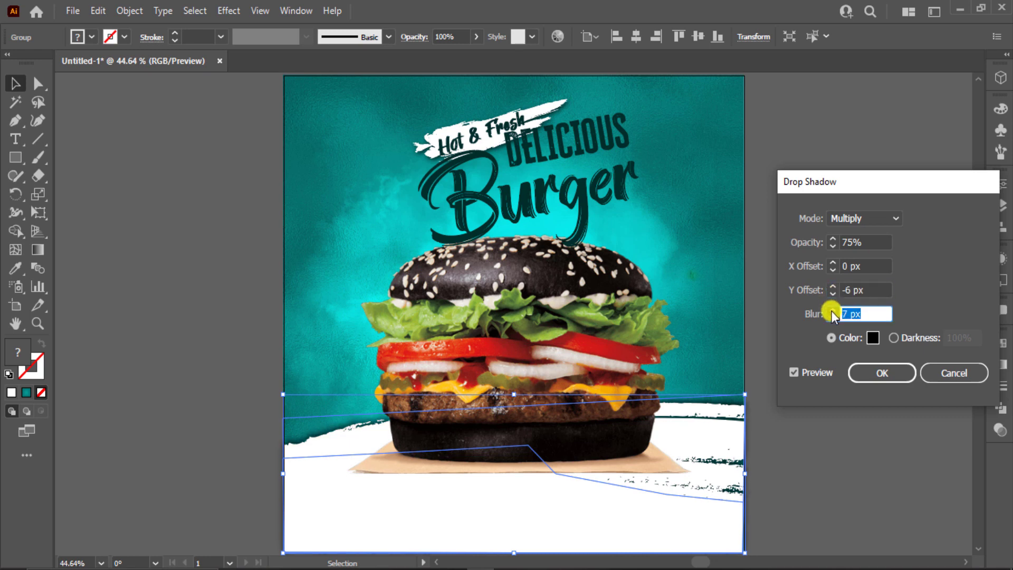
left_click(867, 369)
left_click(859, 161)
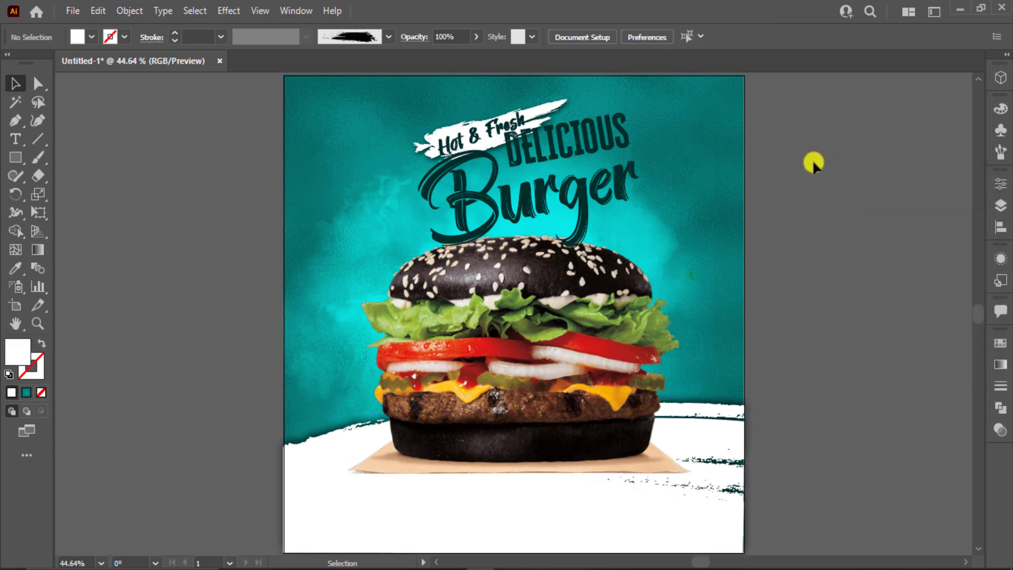
Step: Add enlarged LOGO text in white Montserrat Black
left_click(21, 140)
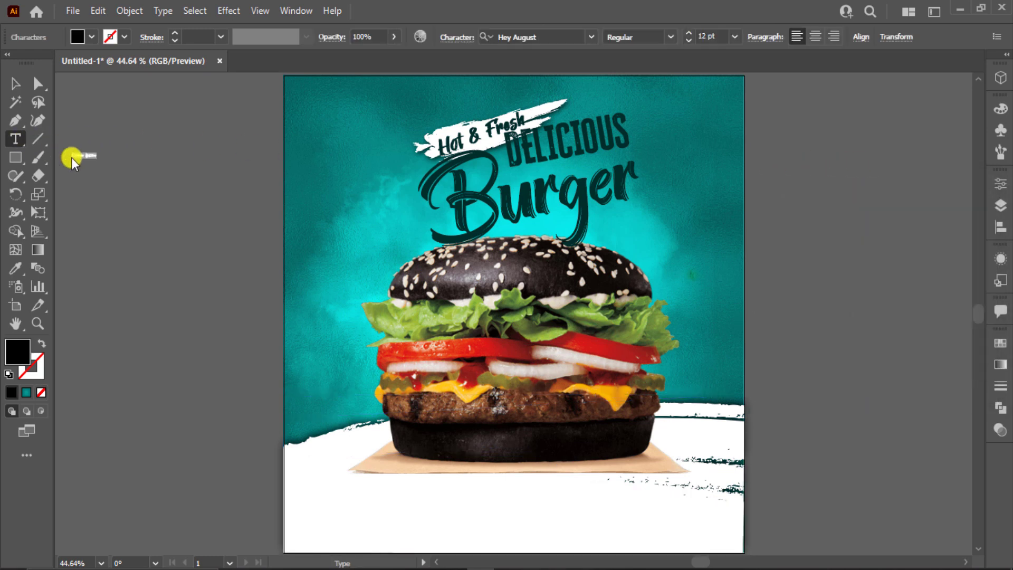
left_click(16, 83)
left_click_drag(83, 158, 109, 187)
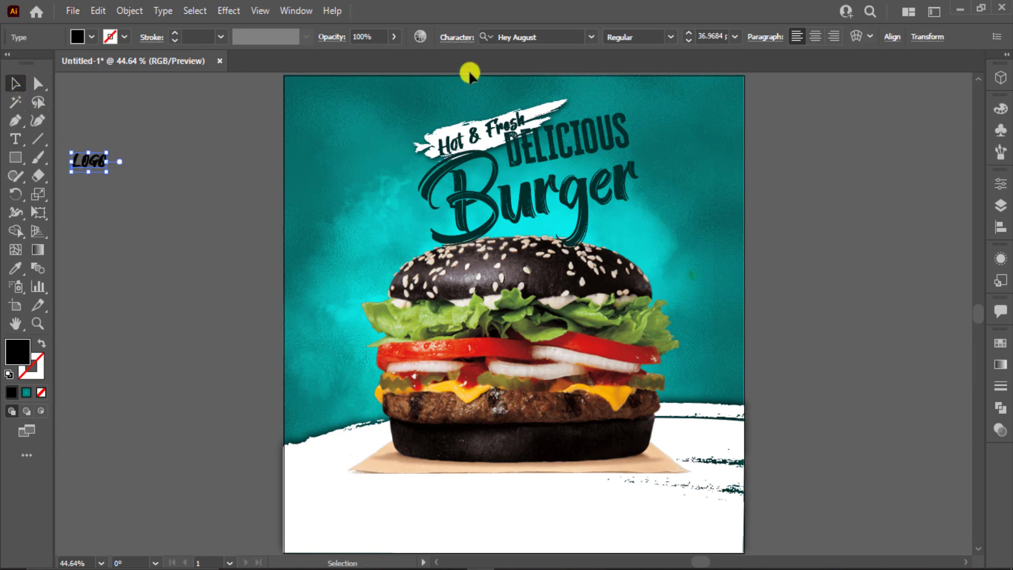
left_click(549, 39)
type("mo")
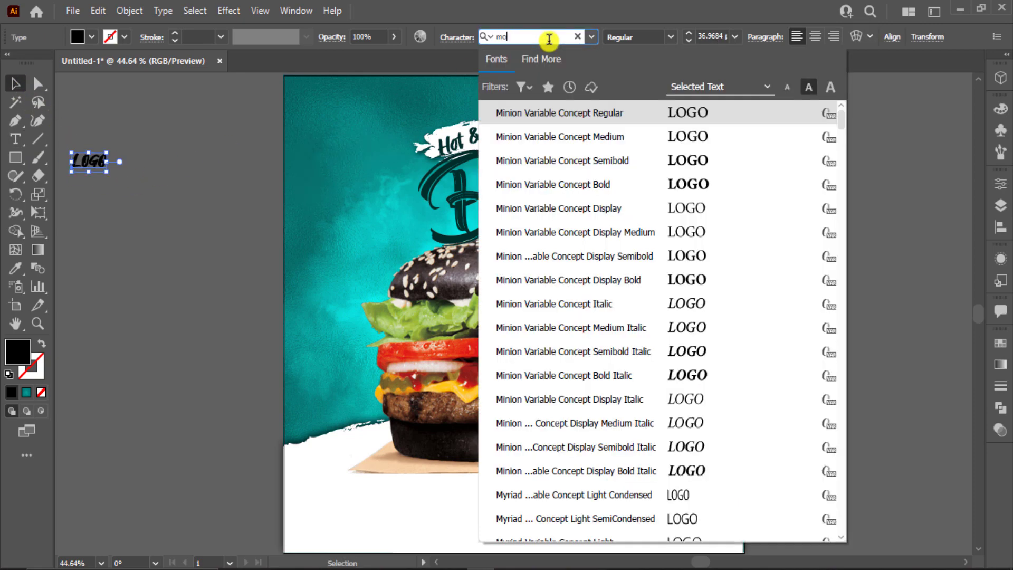
type("n")
scroll(672, 357, "down", 4)
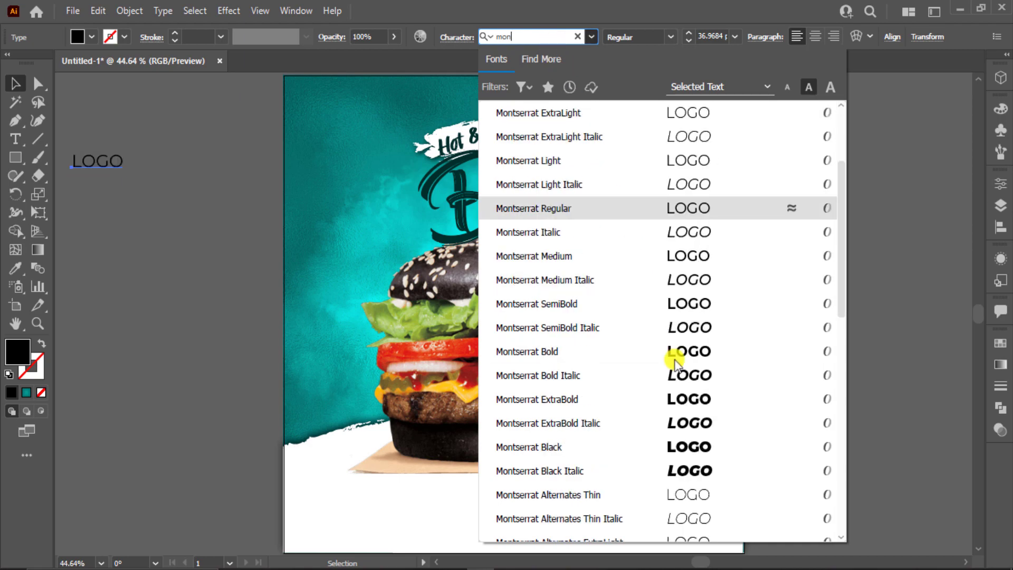
left_click(713, 453)
left_click(93, 37)
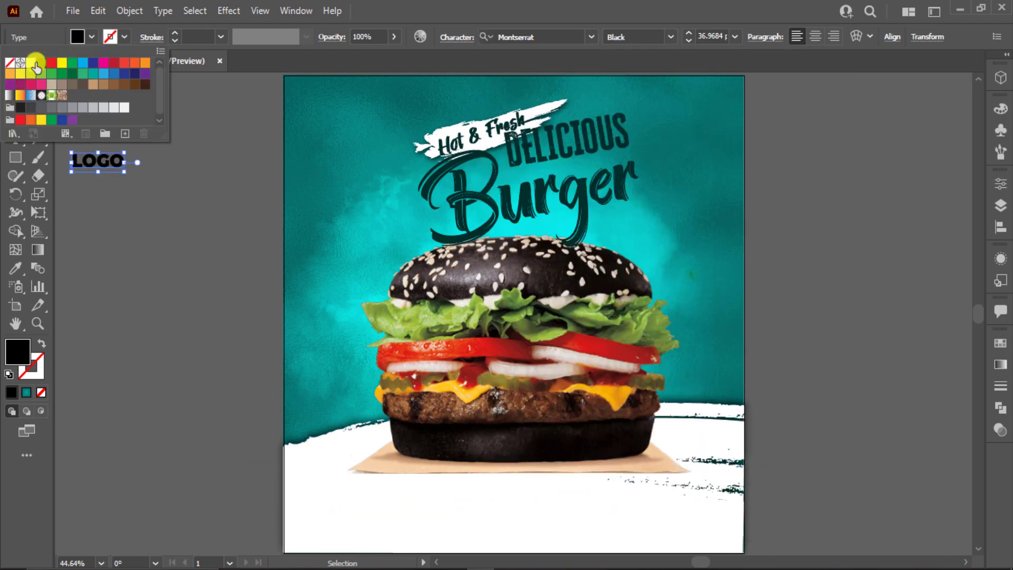
left_click(30, 63)
left_click(97, 234)
Step: Place LOGO at the top-left and colour a bottom-left copy dark teal with the Eyedropper
left_click_drag(116, 168, 306, 528)
key("i")
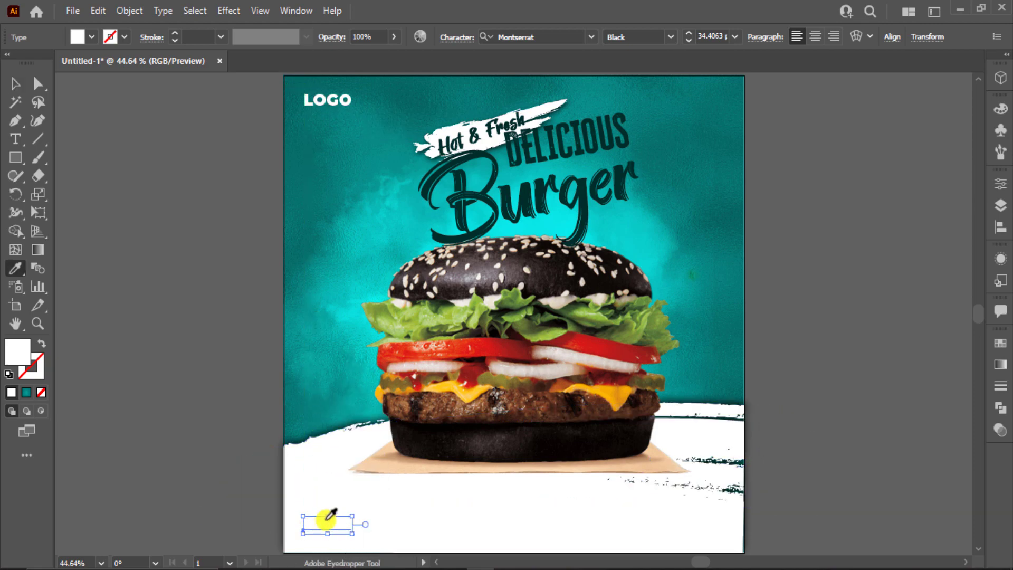
scroll(831, 241, "right", 5)
left_click(870, 126)
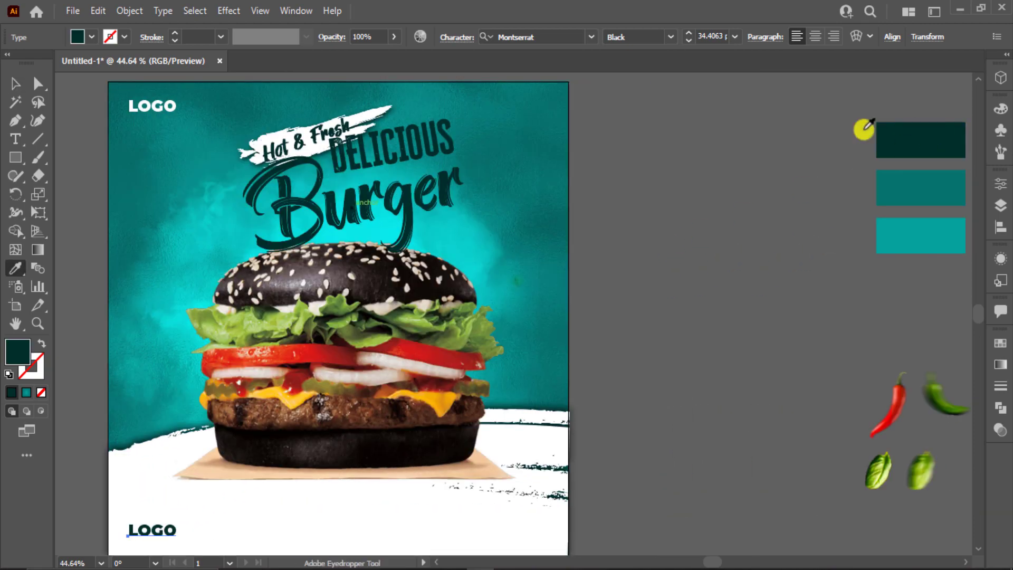
Step: Retype the bottom-left LOGO as Contact Us
left_click(8, 84)
left_click(663, 391)
scroll(912, 345, "left", 5)
scroll(912, 345, "down", 2)
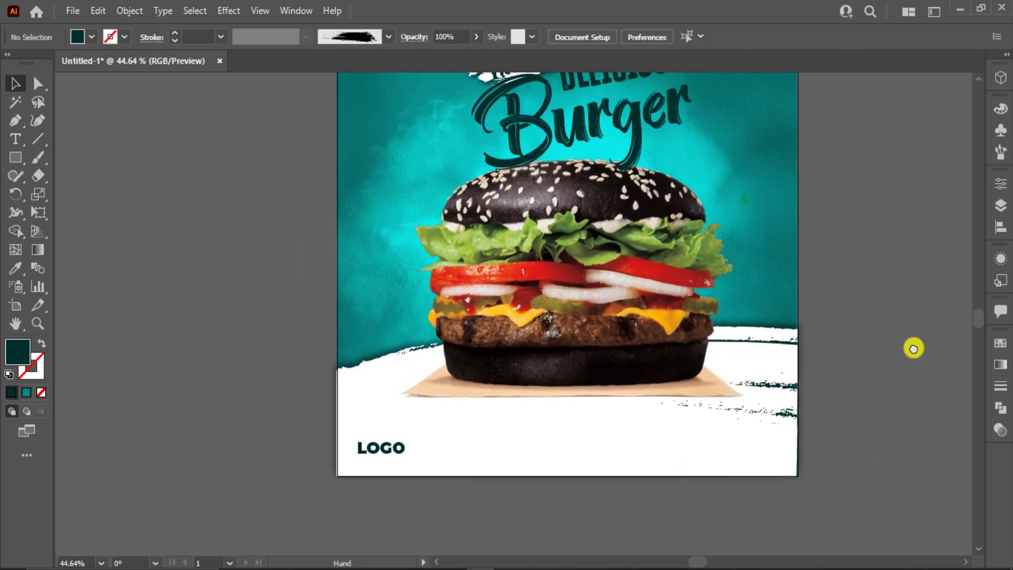
double_click(371, 443)
double_click(372, 444)
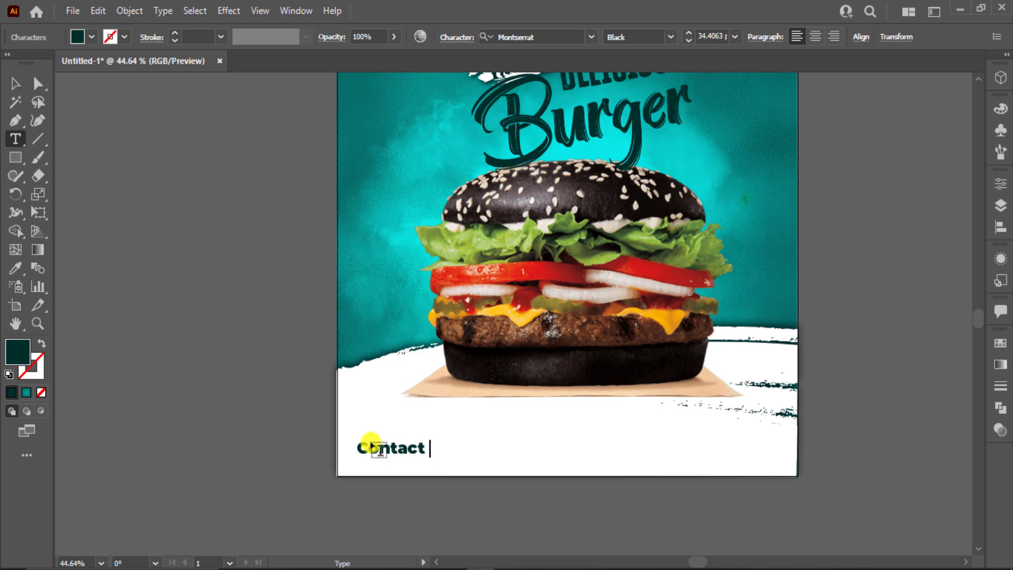
left_click(16, 84)
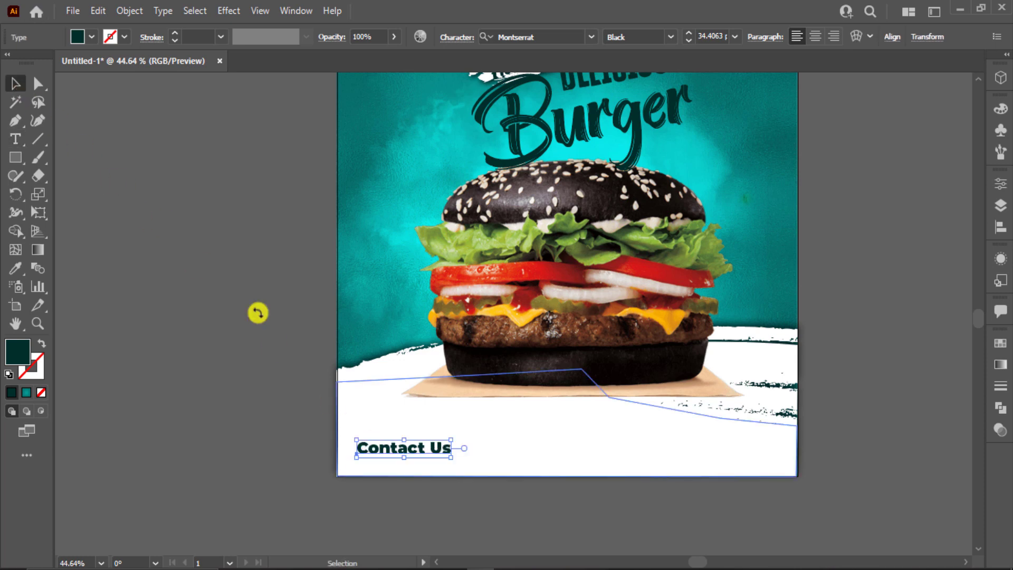
left_click_drag(406, 458, 721, 450)
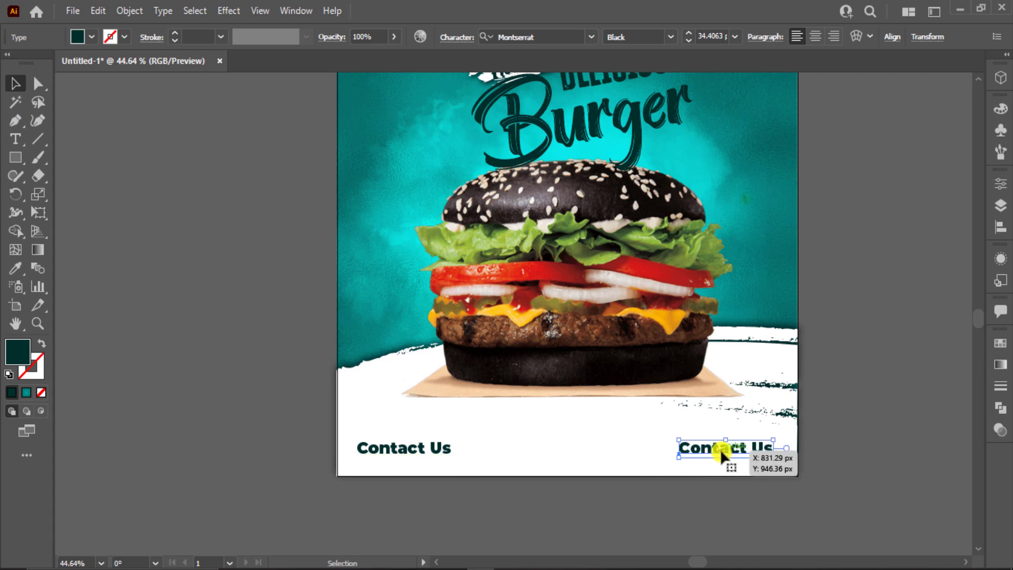
triple_click(721, 449)
type("ww")
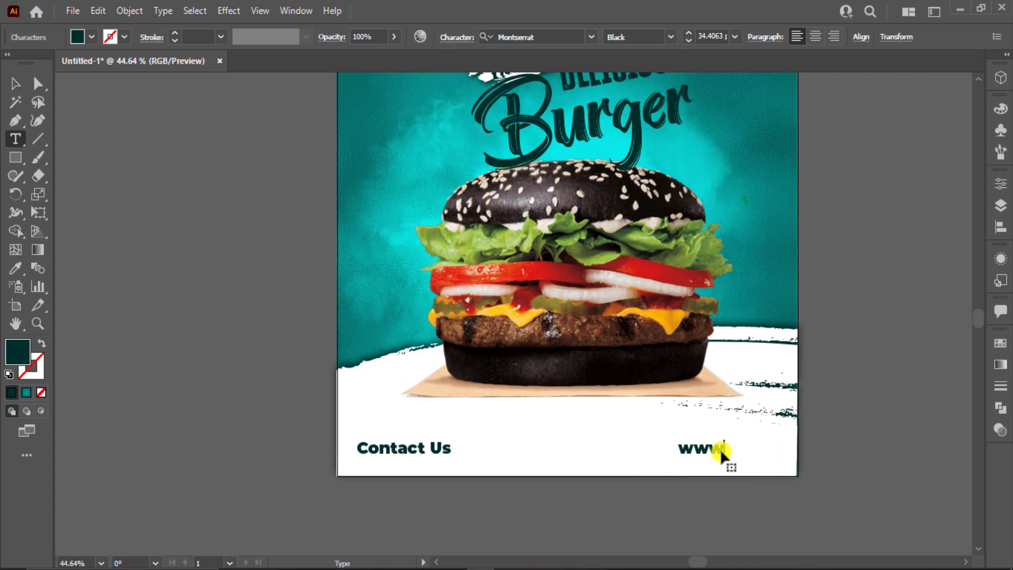
type("w.web.com")
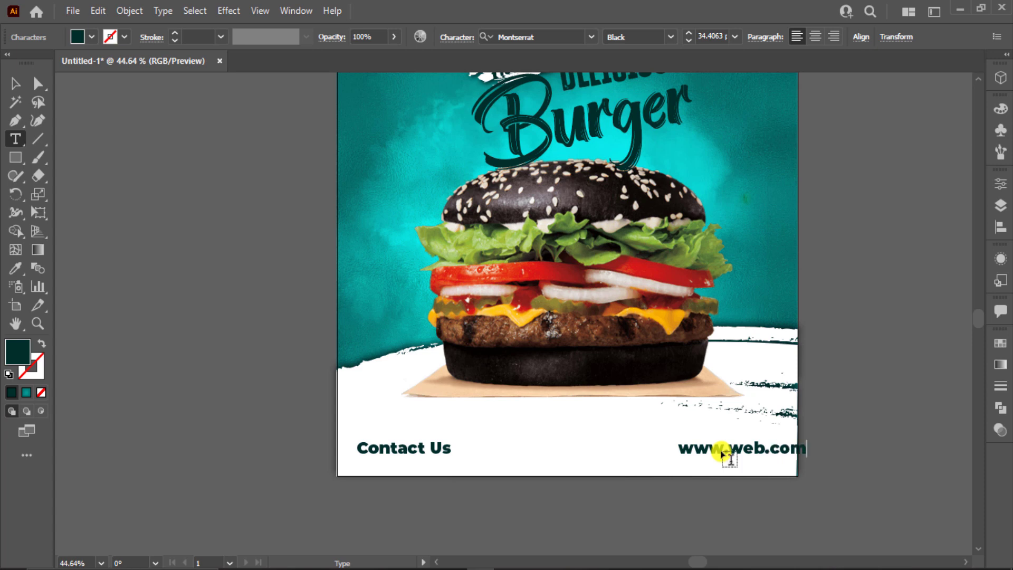
Step: Set both footer texts to ExtraBold and nudge them slightly left
left_click(6, 83)
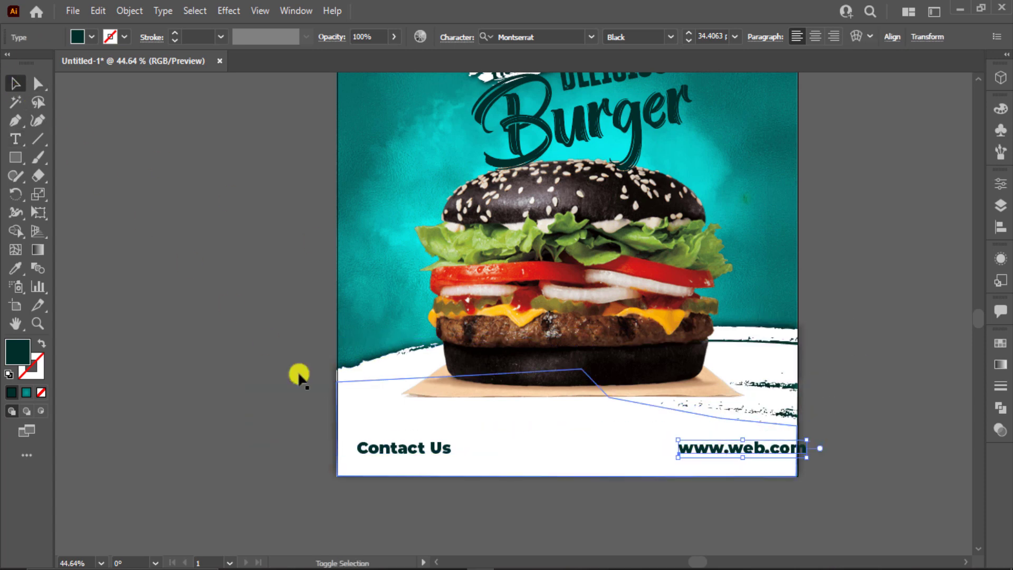
left_click(364, 445, "shift")
left_click(671, 36)
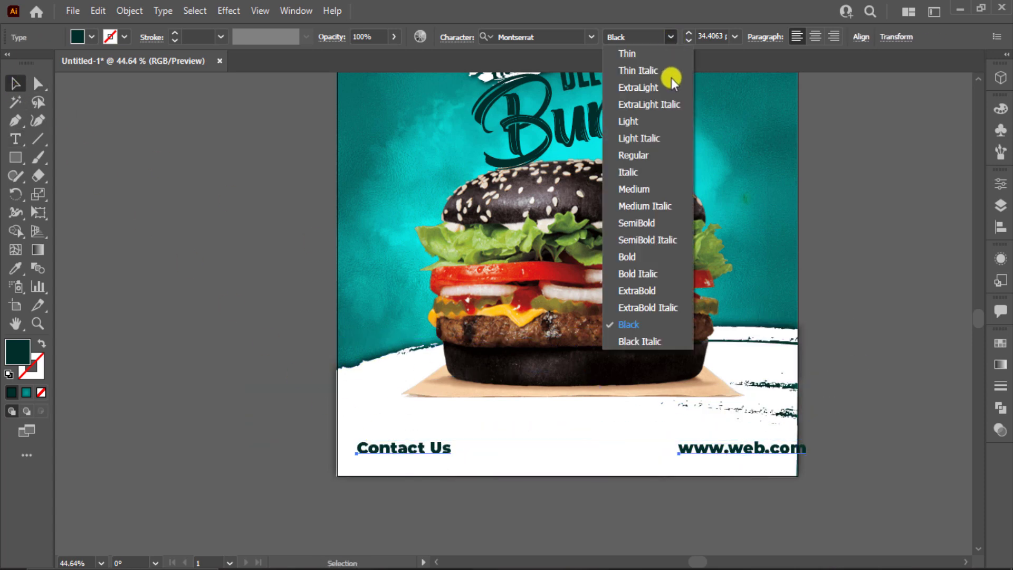
left_click(656, 295)
left_click_drag(759, 446, 747, 448)
left_click(822, 454)
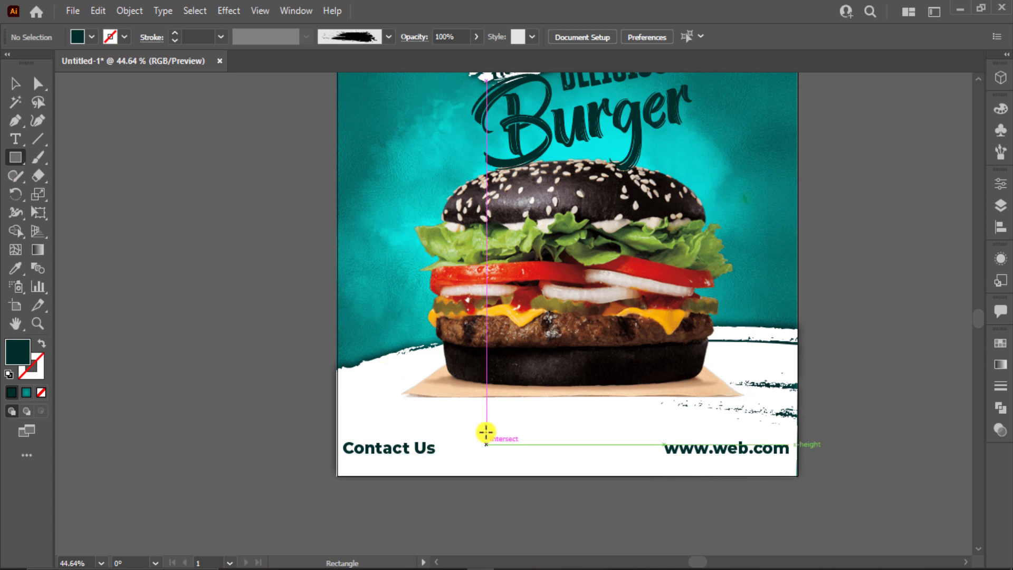
Step: Draw a dark rectangle between the footer texts and centre it horizontally on the artboard
left_click_drag(487, 433, 605, 457)
left_click(13, 86)
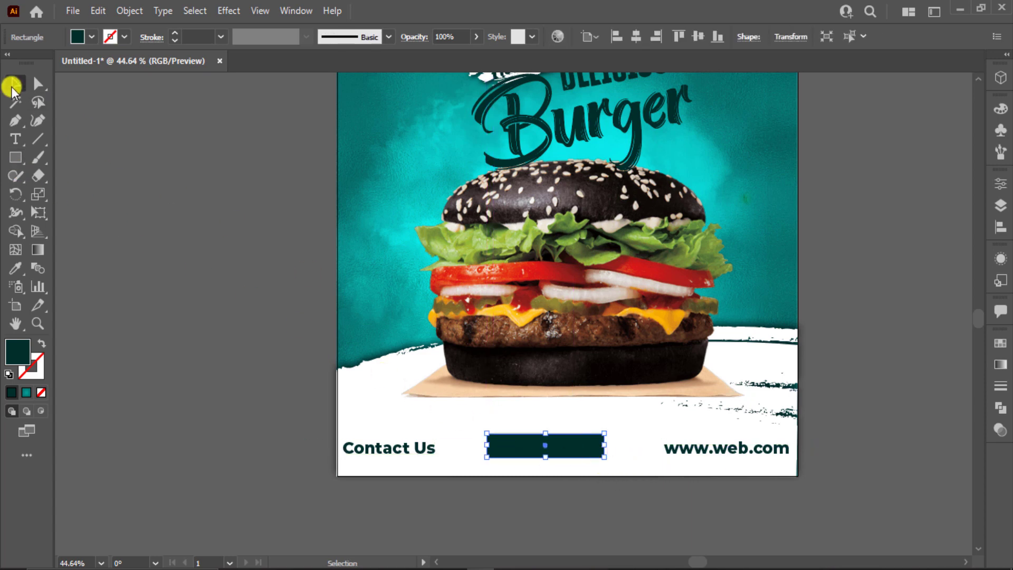
left_click(698, 35)
key("ctrl+z")
left_click(636, 36)
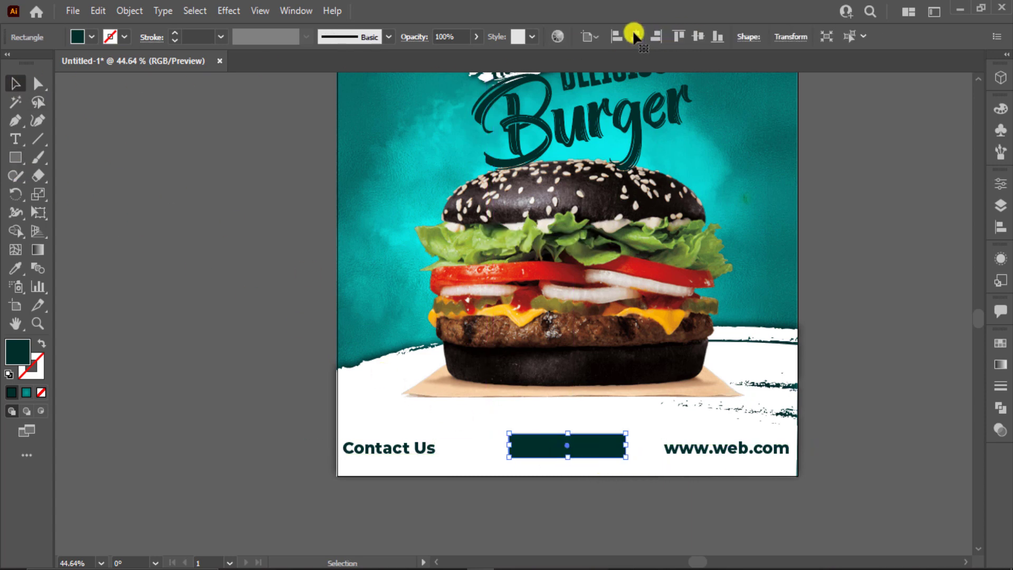
left_click_drag(623, 448, 560, 404)
key("ctrl+z")
Step: Round the rectangle's corners into a pill shape
scroll(566, 430, "up", 5)
scroll(565, 422, "down", 2)
left_click_drag(671, 464, 522, 419)
left_click(125, 506)
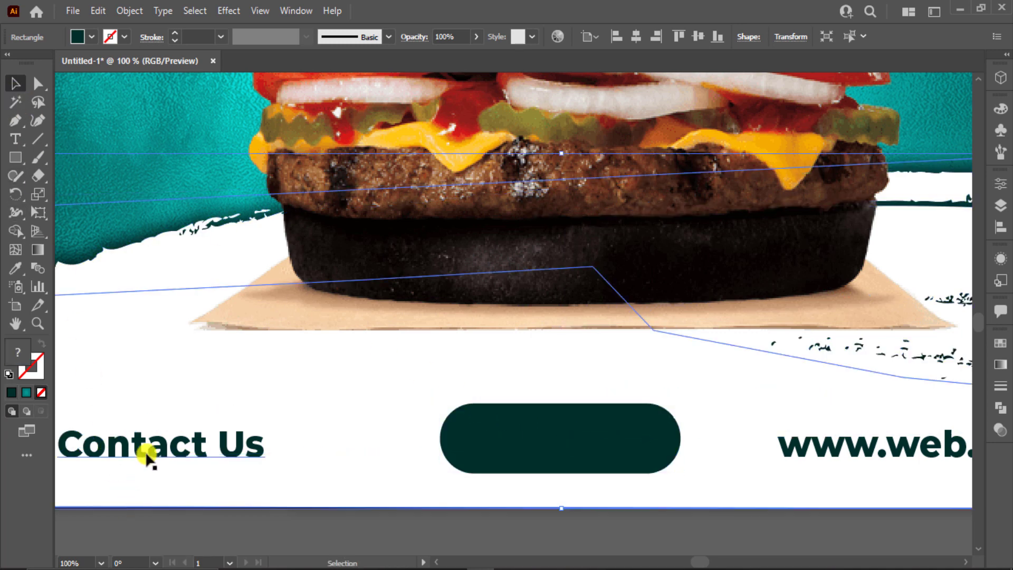
left_click(195, 550)
Step: Put white ORDER NOW text inside the pill and raise it to sit centred
left_click_drag(190, 464, 582, 461)
key("i")
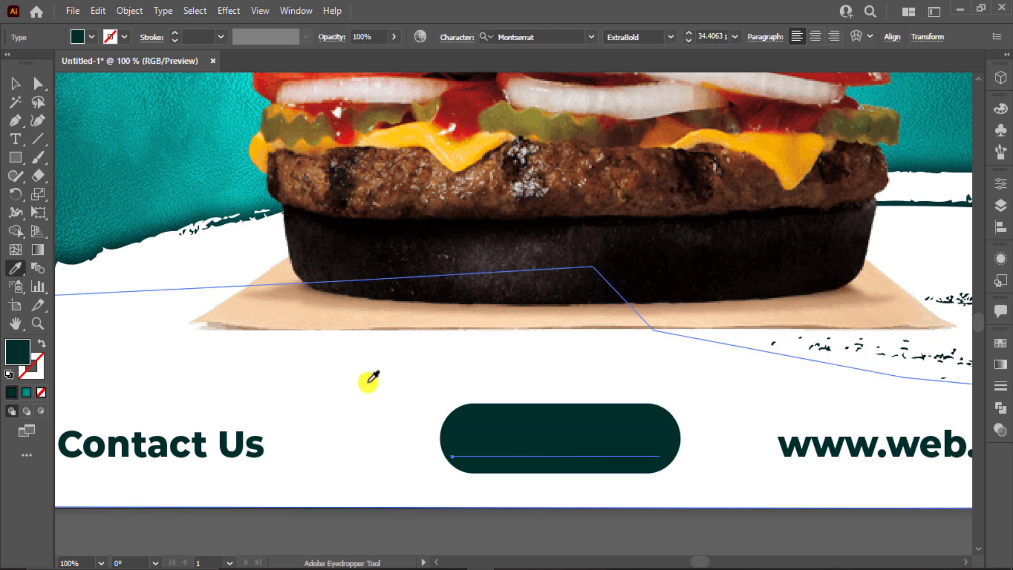
left_click(368, 380)
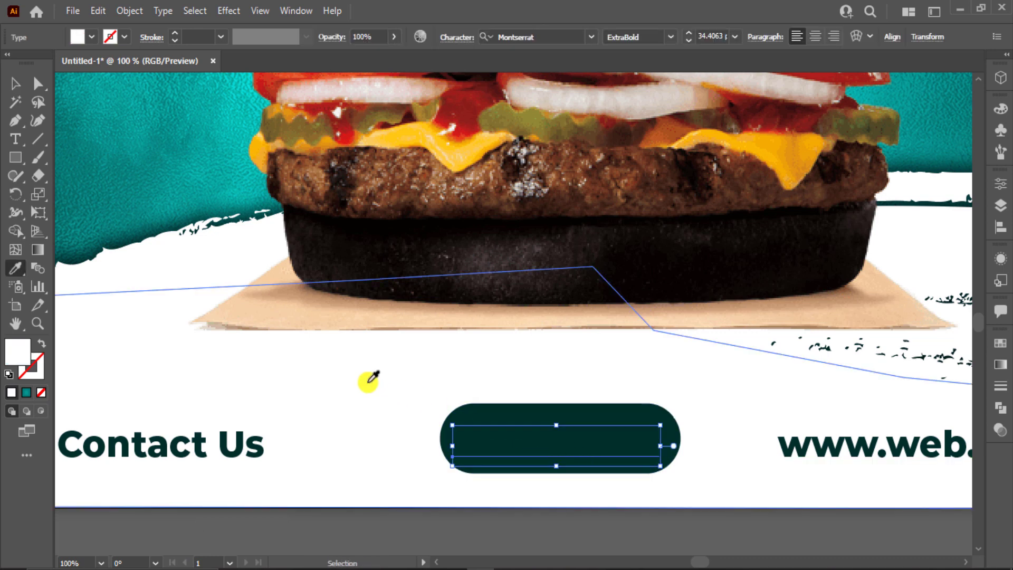
left_click(373, 379)
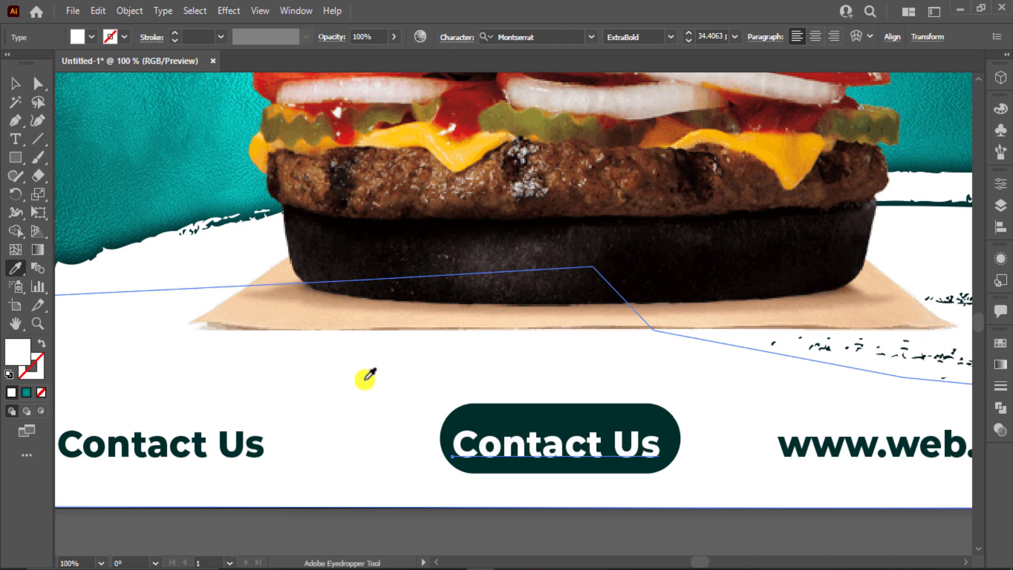
left_click(14, 83)
triple_click(588, 442)
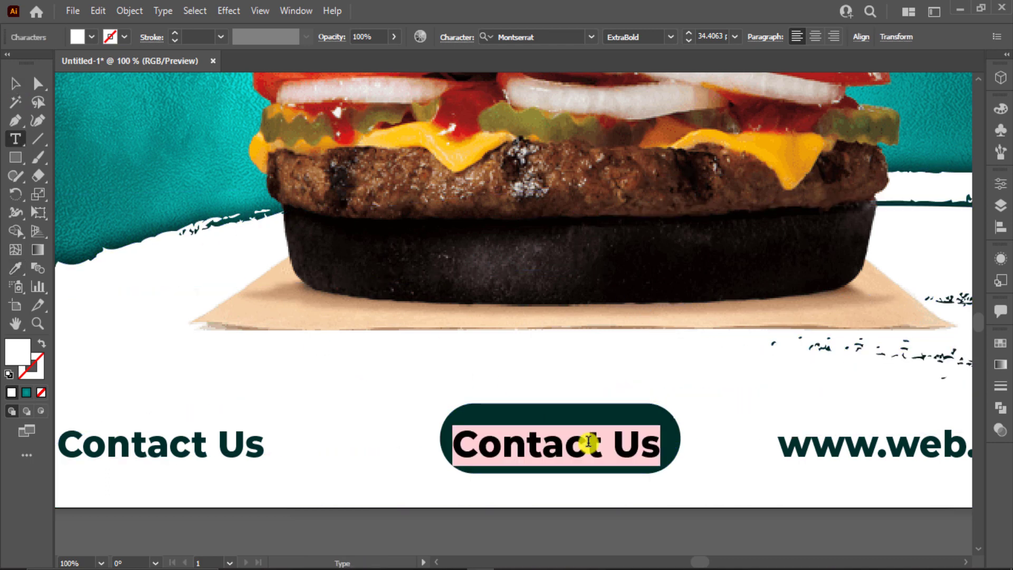
type("ORDER NOW")
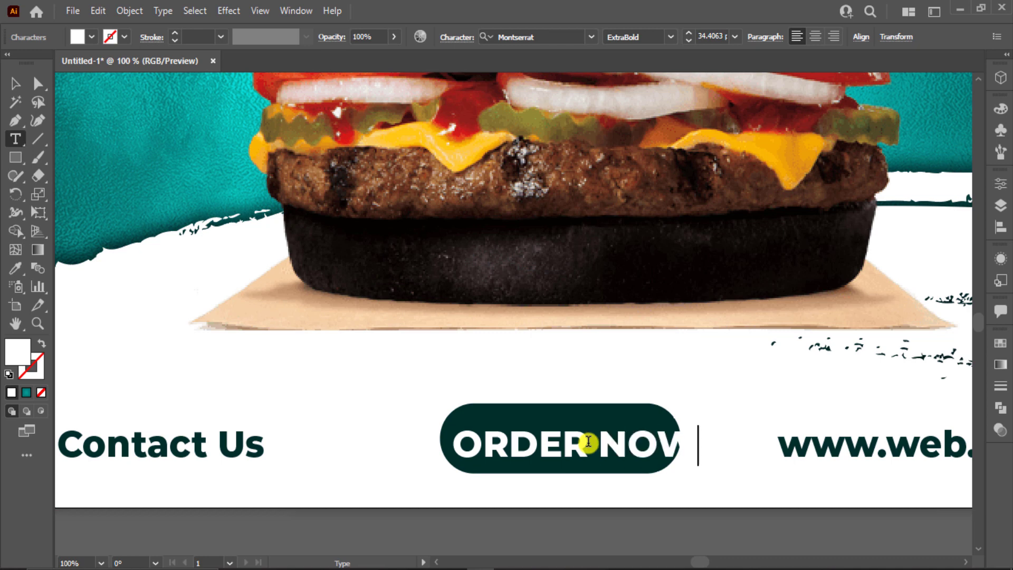
left_click(12, 85)
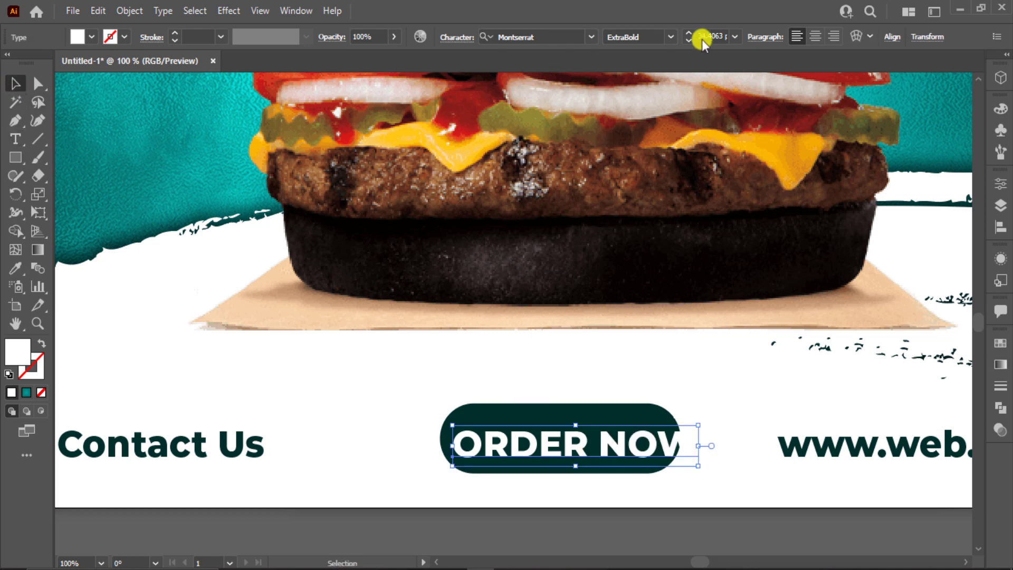
scroll(709, 44, "down", 6)
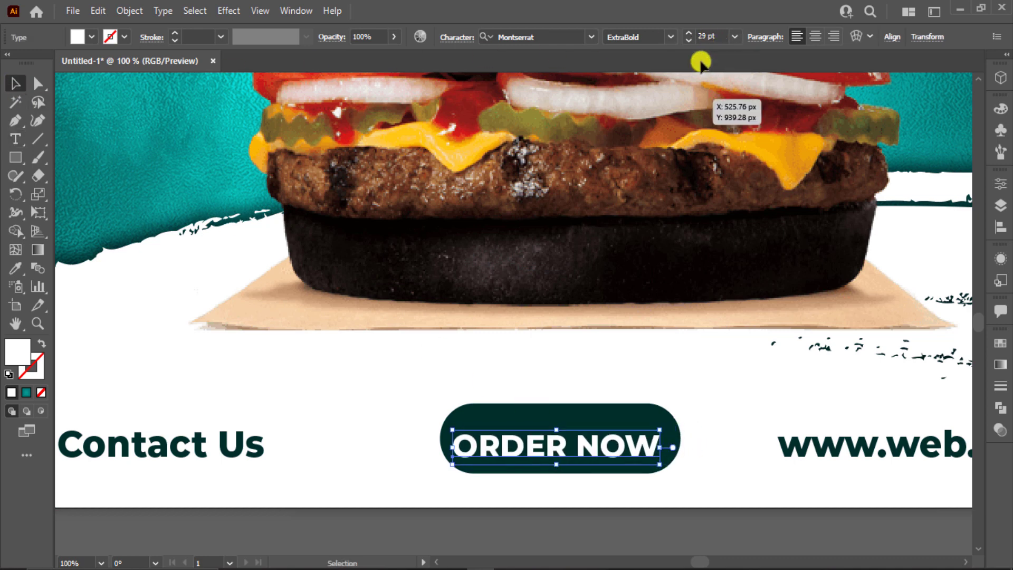
left_click_drag(580, 443, 581, 435)
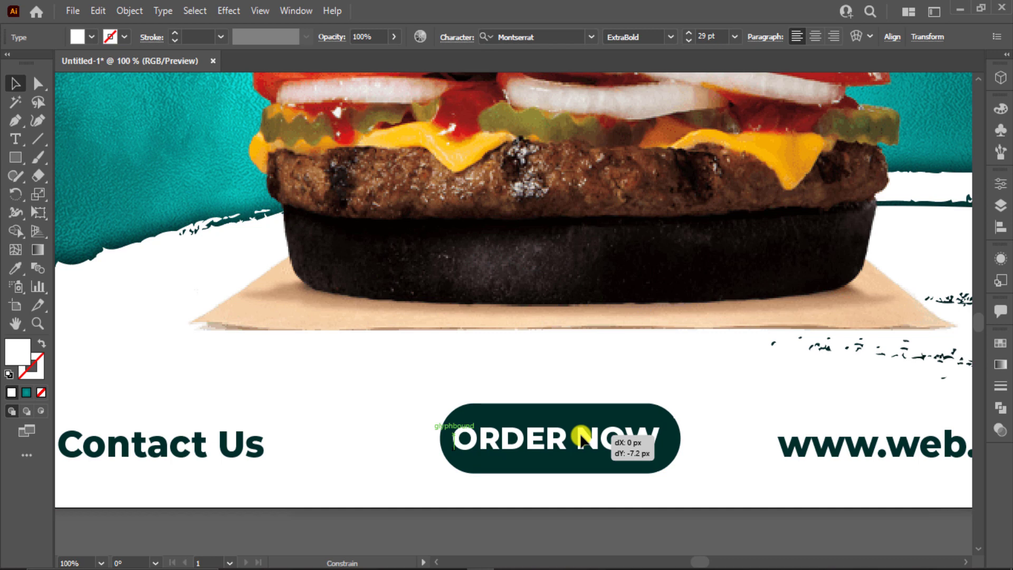
Step: Centre ORDER NOW horizontally and vertically within its pill
left_click(708, 478)
left_click_drag(702, 407, 580, 477)
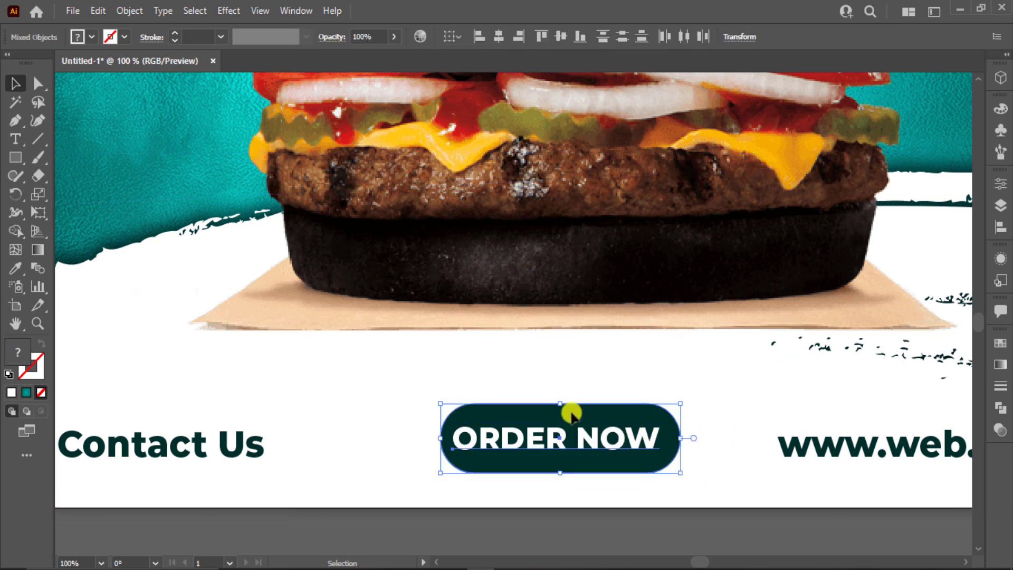
left_click(496, 38)
left_click(561, 36)
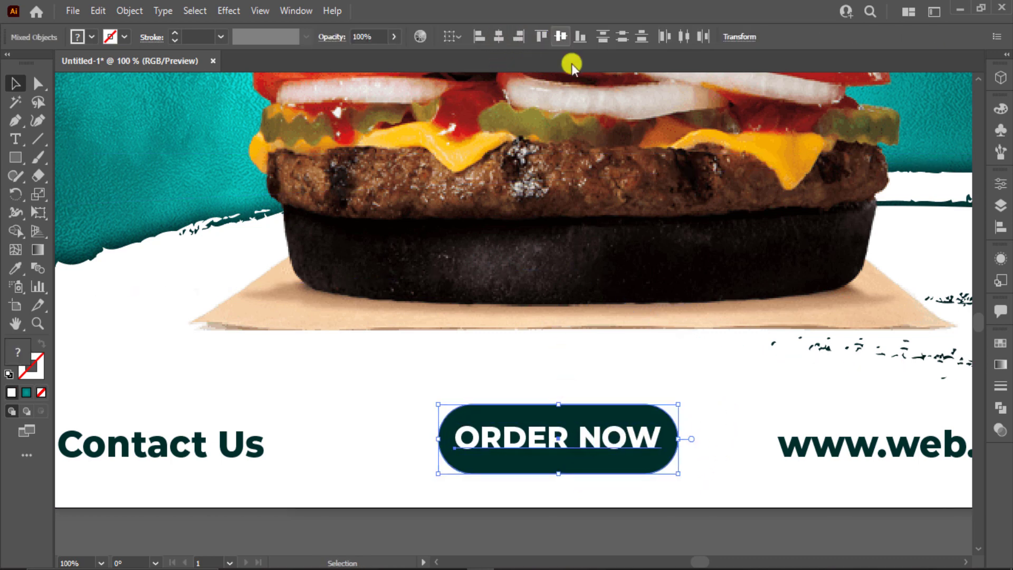
left_click(751, 457)
Step: Copy Contact Us just above itself and retype the lower copy as a phone number
left_click(837, 448)
left_click(462, 446, "shift")
left_click(260, 457, "shift")
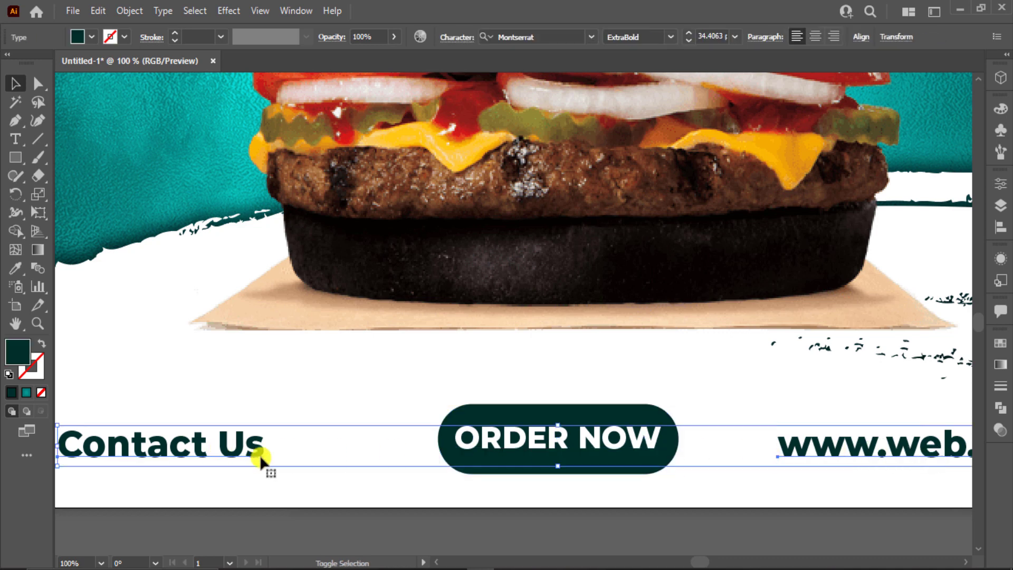
left_click(299, 459)
left_click_drag(183, 444, 192, 397)
double_click(181, 443)
key("ctrl+a")
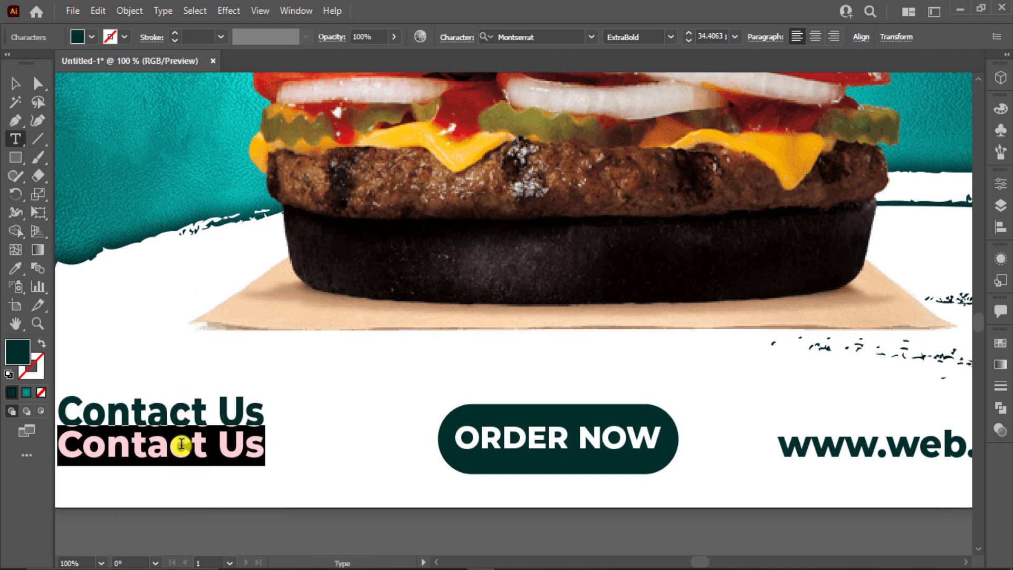
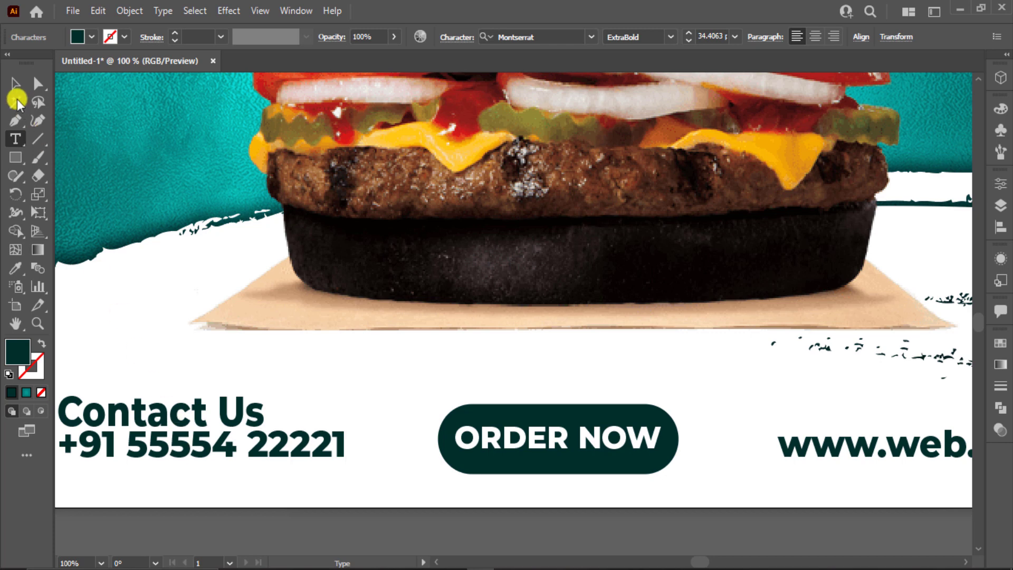
left_click(13, 84)
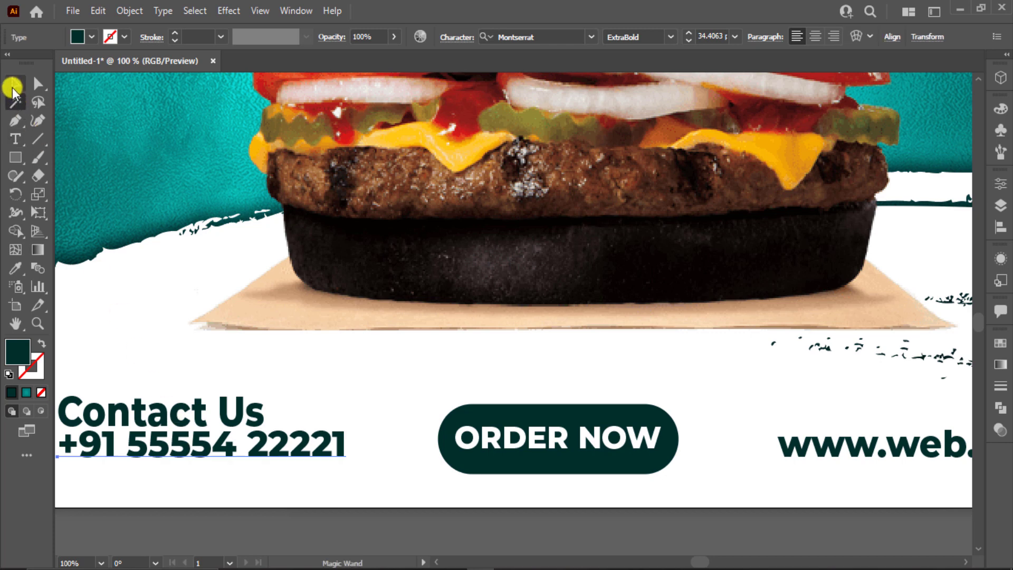
left_click(175, 412)
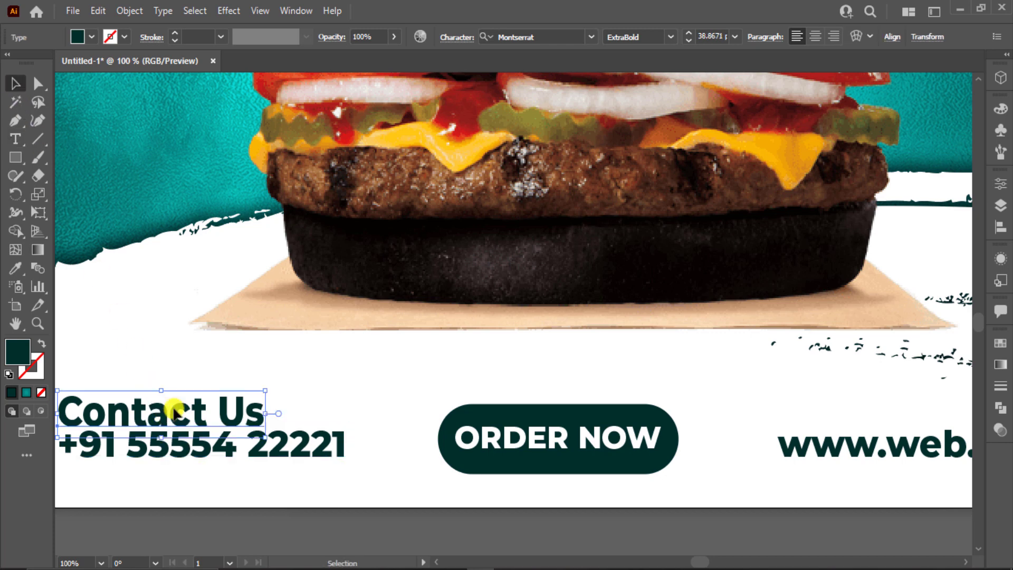
scroll(675, 35, "down", 2)
Step: Set the Contact Us heading to Bold
left_click(672, 36)
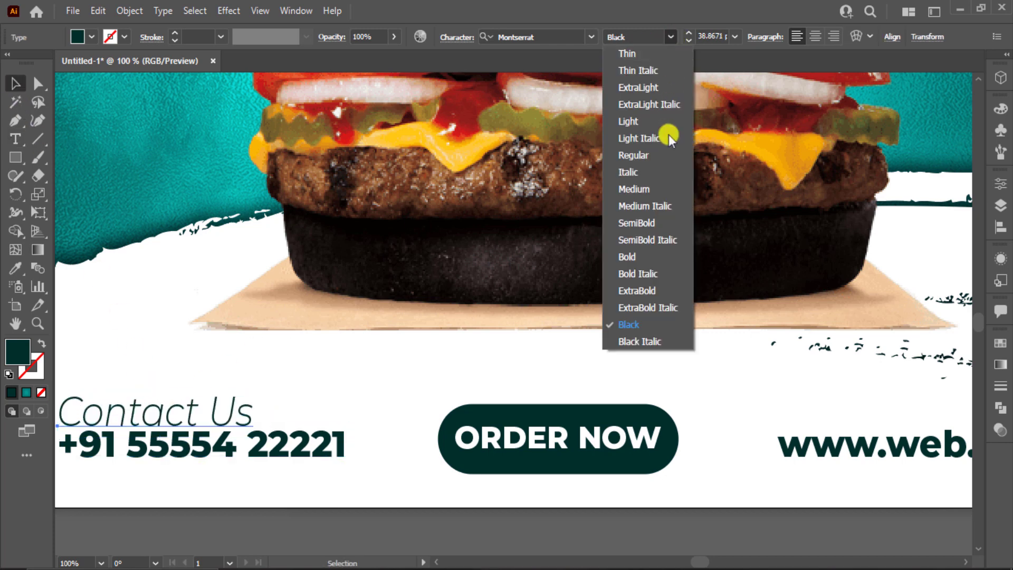
left_click(660, 262)
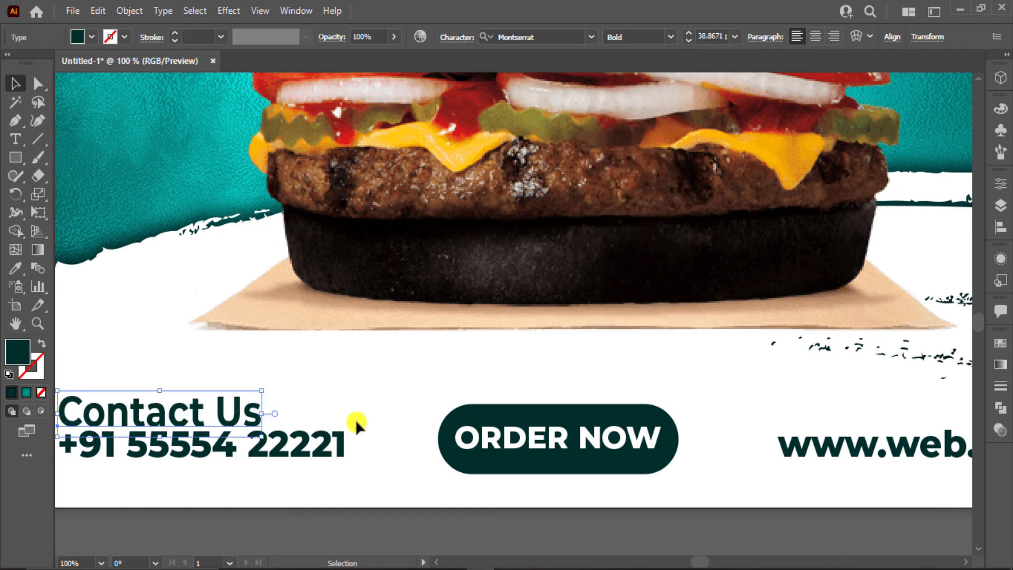
left_click(260, 441)
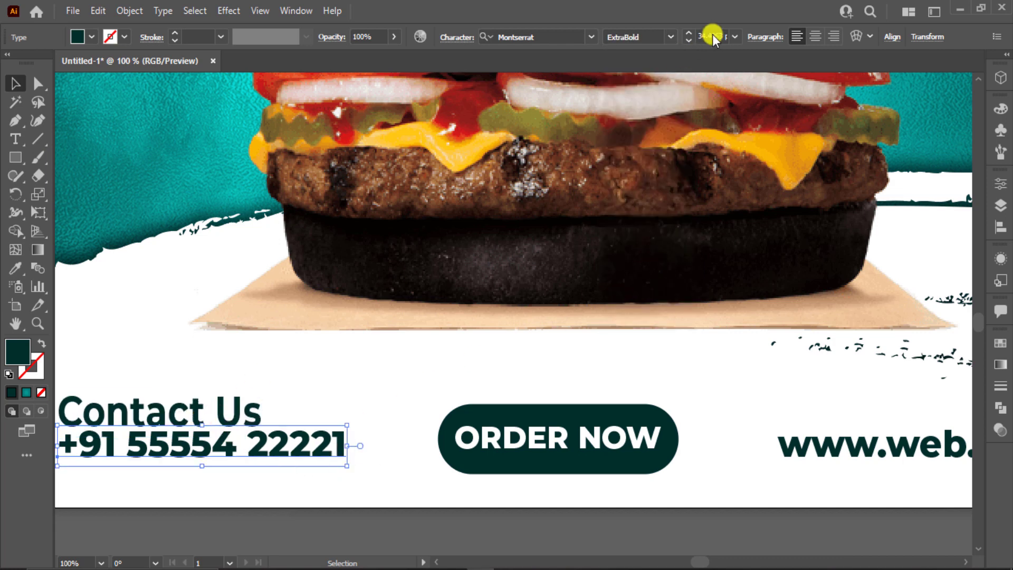
left_click(230, 403)
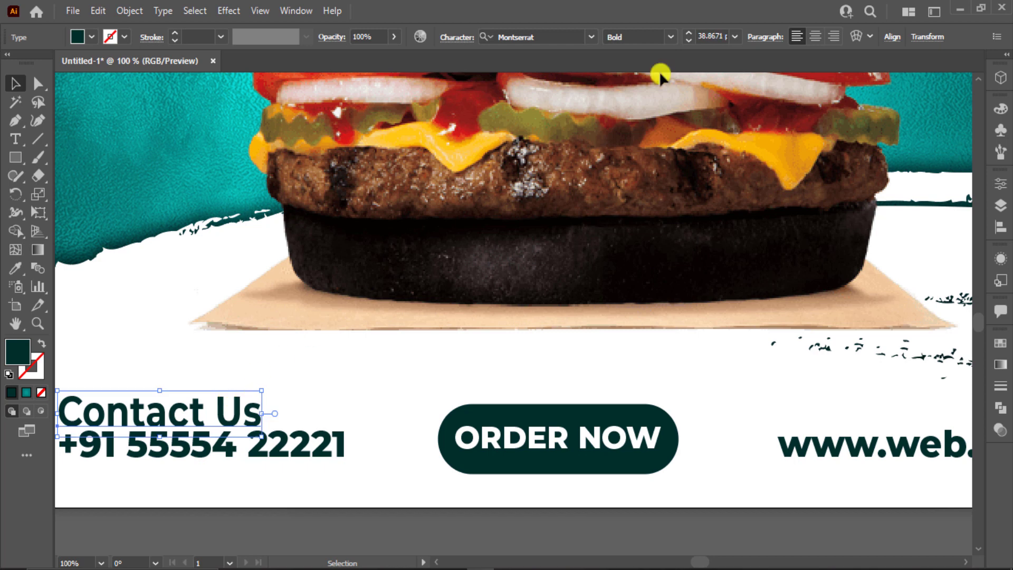
scroll(714, 32, "down", 7)
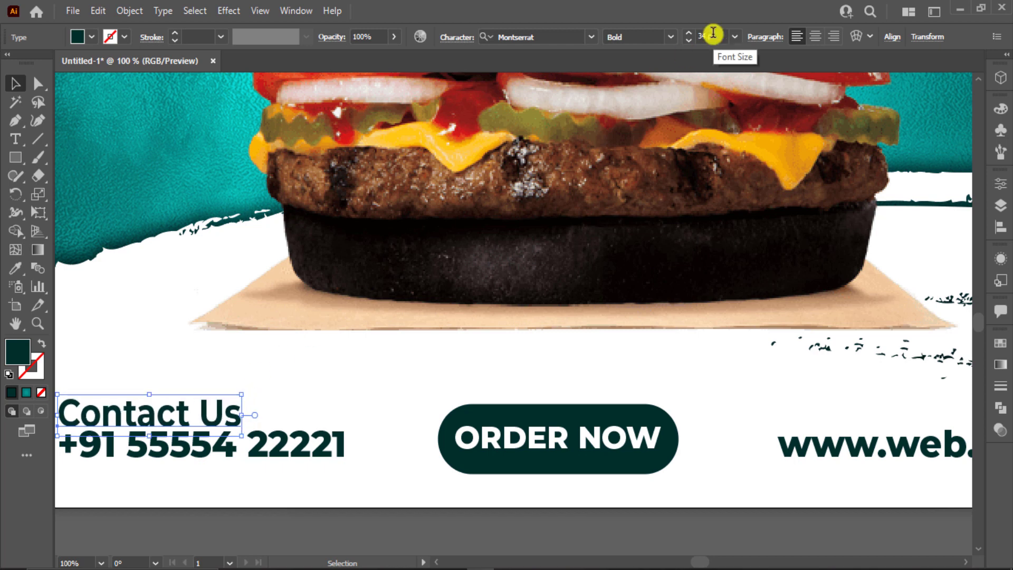
scroll(713, 33, "down", 1)
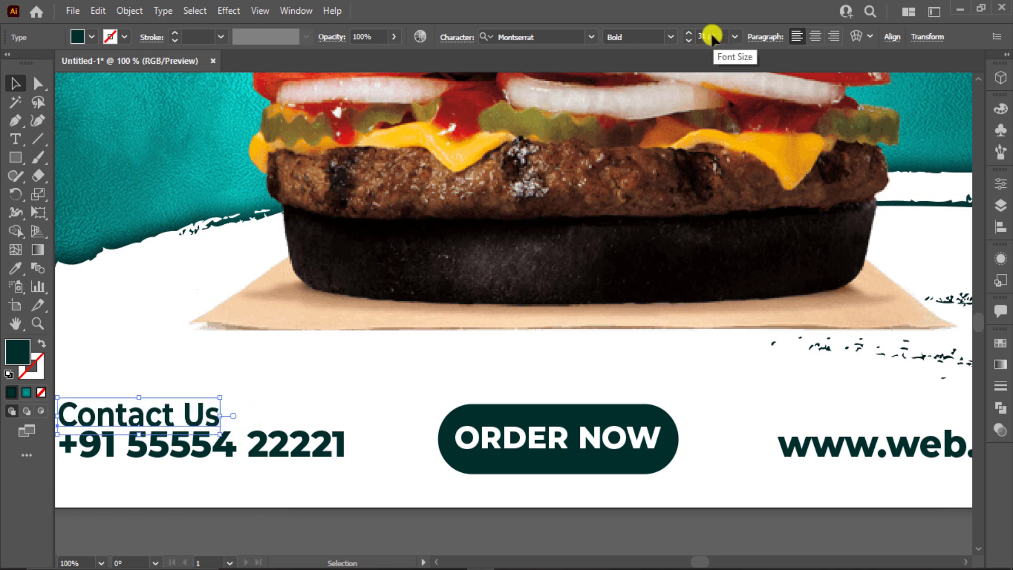
left_click(169, 384)
key("ctrl+0")
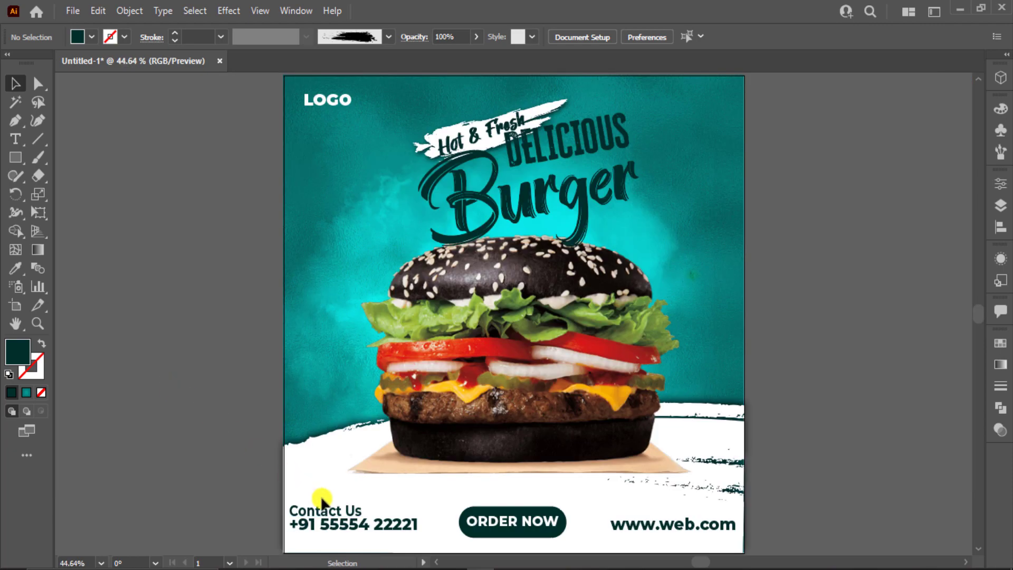
left_click(335, 514)
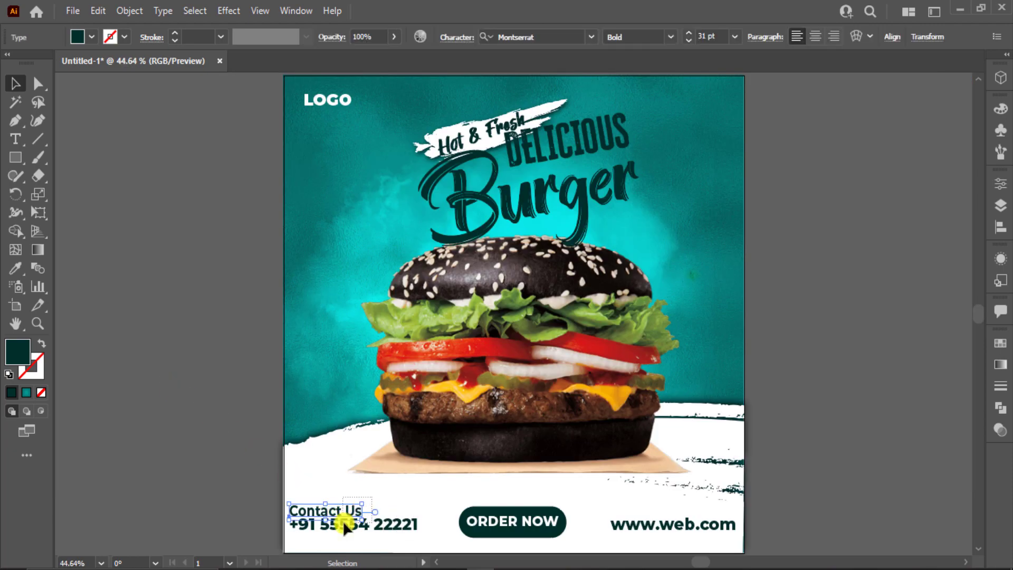
left_click(672, 527, "shift")
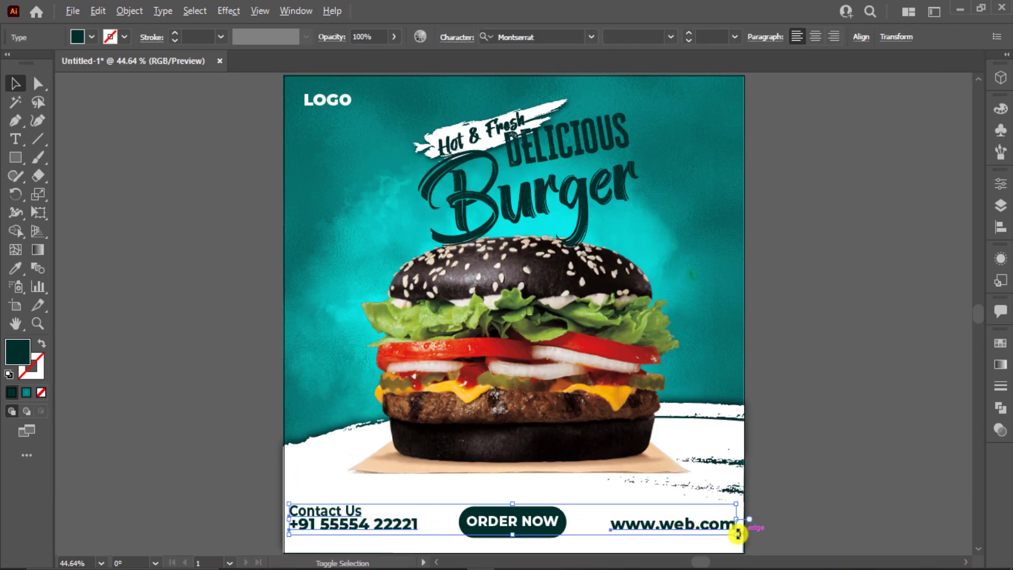
left_click_drag(738, 535, 709, 528)
left_click(803, 526)
left_click(343, 528)
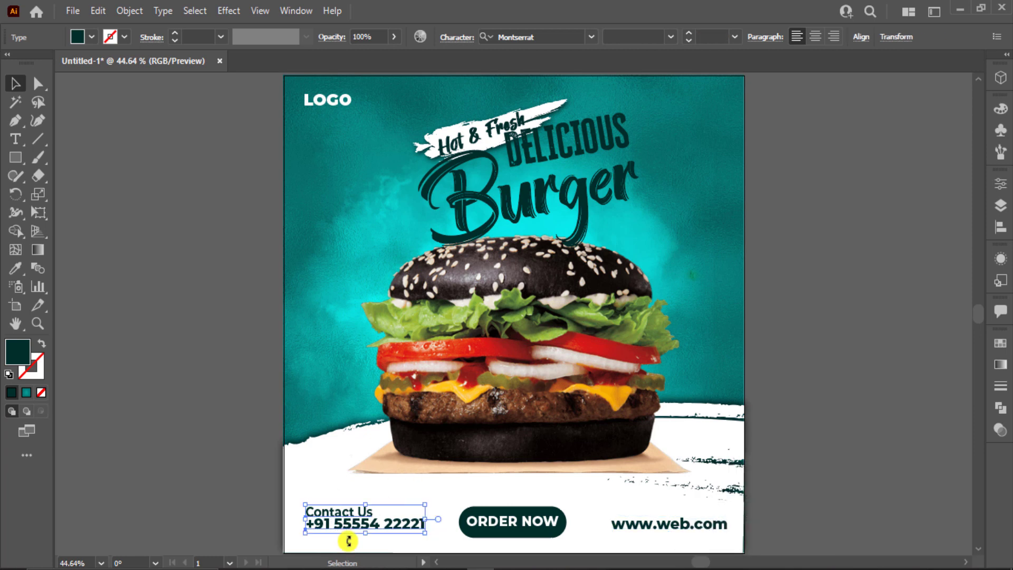
left_click(552, 531)
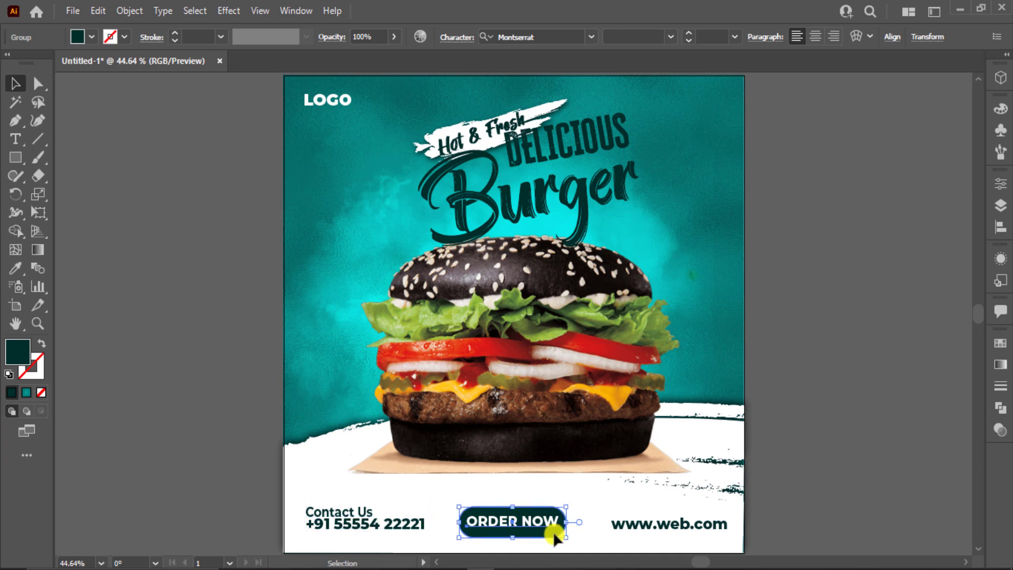
left_click(640, 524)
left_click_drag(245, 498, 781, 520)
left_click(563, 37)
left_click(914, 506)
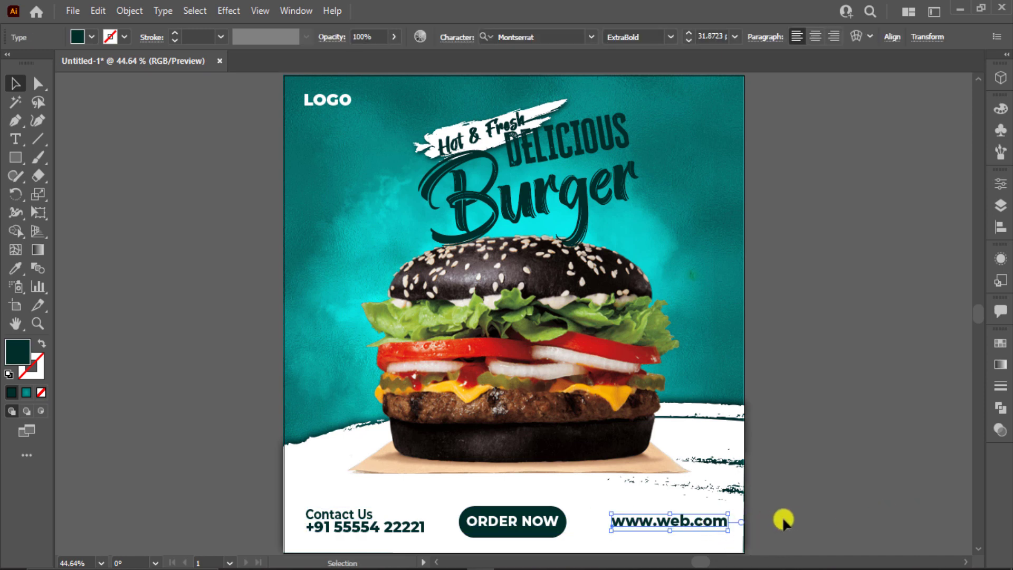
left_click(781, 521)
left_click_drag(712, 519, 711, 519)
left_click(772, 540)
left_click(702, 521)
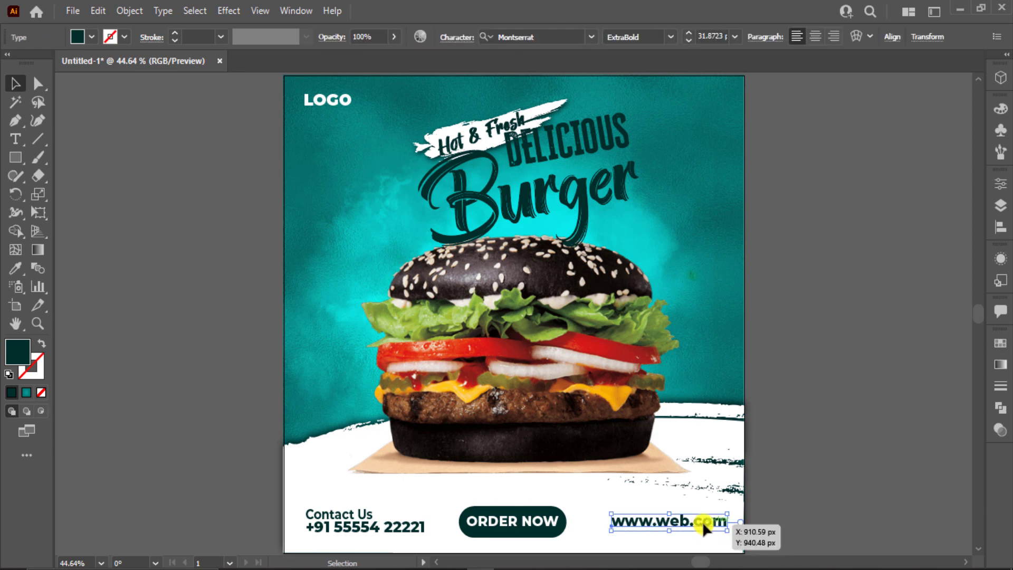
left_click(811, 502)
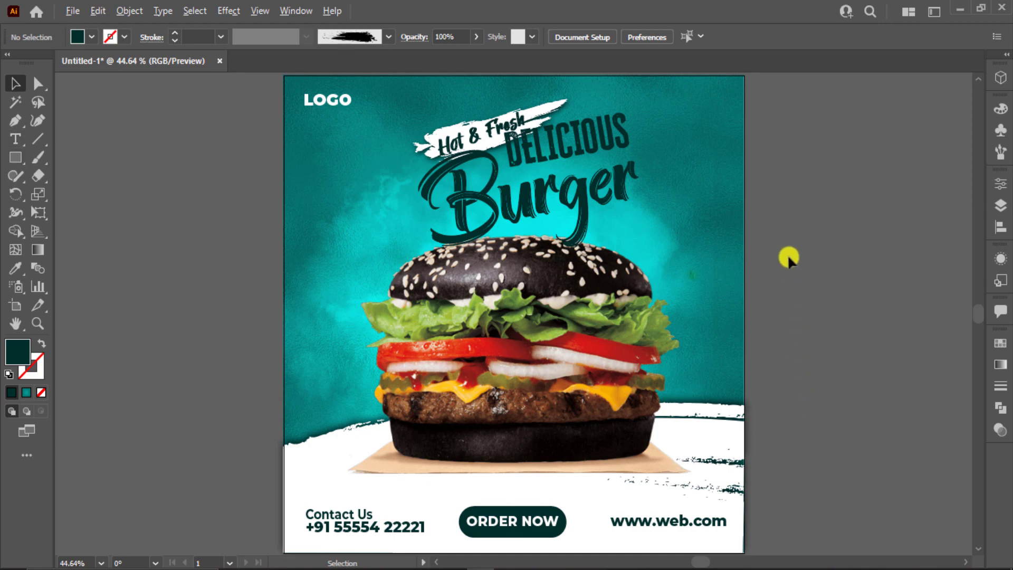
Step: Move the four chilli and basil images next to the poster and bring them to the front
scroll(788, 256, "down", 1)
left_click_drag(774, 228, 641, 219)
left_click_drag(760, 305, 892, 418)
left_click_drag(844, 346, 274, 206)
left_click(674, 272)
key("ctrl+z")
left_click_drag(666, 175, 607, 264)
key("ctrl+z")
right_click(624, 248)
mouse_move(683, 362)
left_click(818, 362)
left_click(782, 329)
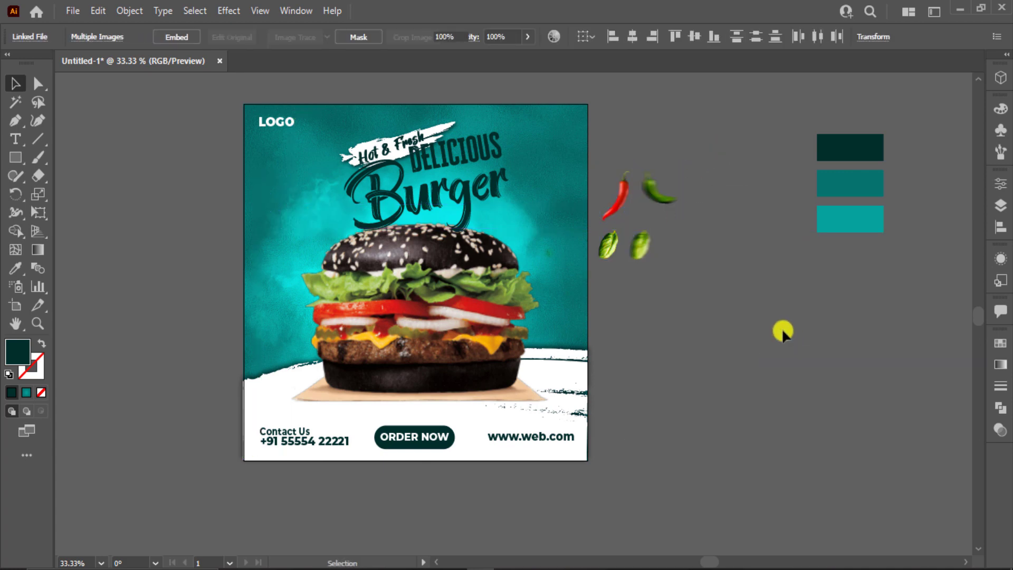
Step: Place a rotated red chilli at the top-left and the green chilli on the right edge
left_click_drag(618, 202, 297, 228)
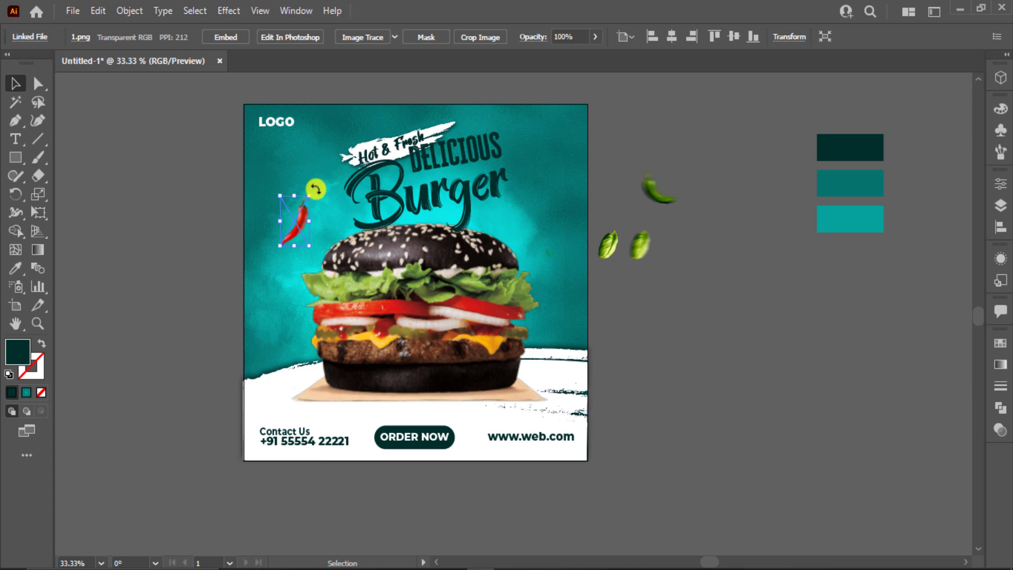
left_click_drag(316, 188, 327, 201)
left_click(625, 209)
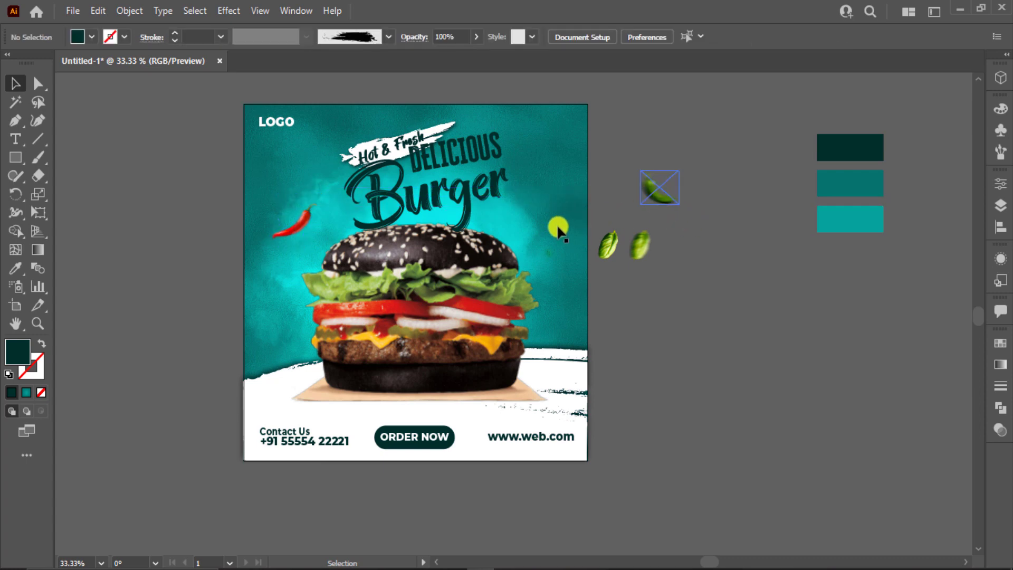
left_click_drag(660, 197, 511, 220)
Step: Shrink and tilt the small leaf, and place an enlarged, rotated large leaf on the right edge
scroll(536, 216, "up", 2)
left_click(531, 232)
left_click_drag(696, 282, 609, 448)
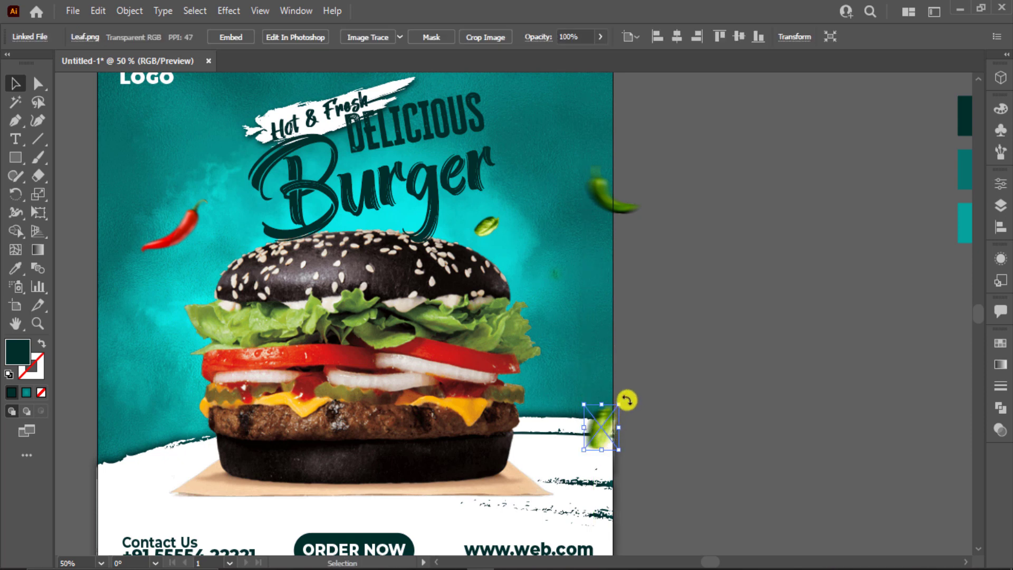
left_click_drag(627, 400, 605, 385)
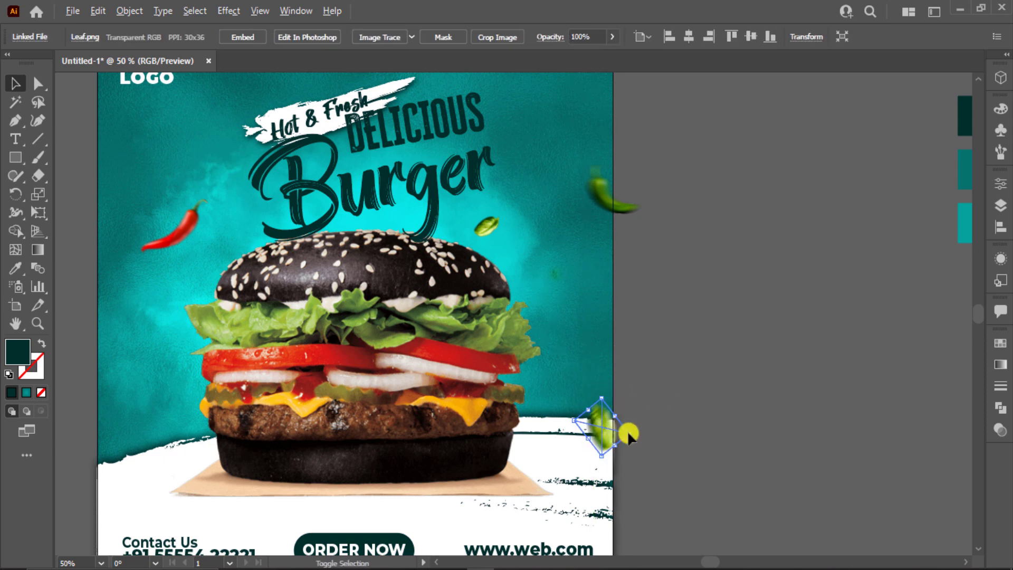
left_click_drag(628, 433, 639, 437)
left_click_drag(614, 440, 618, 445)
left_click(739, 402)
left_click_drag(746, 402, 916, 361)
Step: Shift the red chilli left and add a rotated, enlarged copy at the lower left
left_click_drag(346, 180, 284, 305)
left_click(280, 150)
left_click_drag(328, 261, 254, 247)
left_click_drag(321, 318, 332, 327)
left_click_drag(325, 313, 282, 369)
left_click(837, 204)
Step: Add a duplicate of the green pepper slice on the poster's left side, nudged down and right
left_click_drag(659, 195, 274, 240)
left_click(219, 241)
left_click_drag(316, 274, 332, 285)
scroll(688, 287, "up", 1)
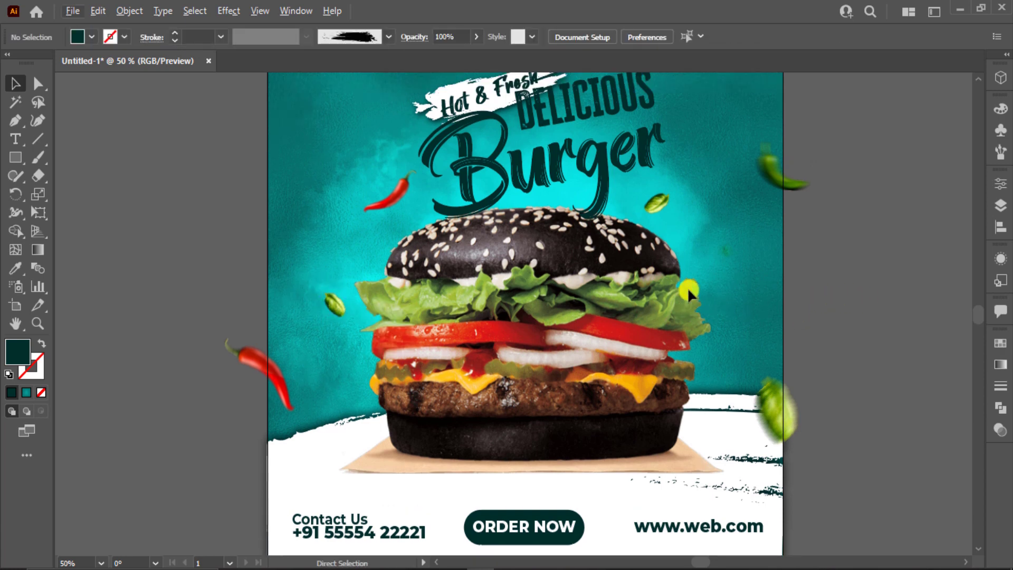
key("ctrl+0")
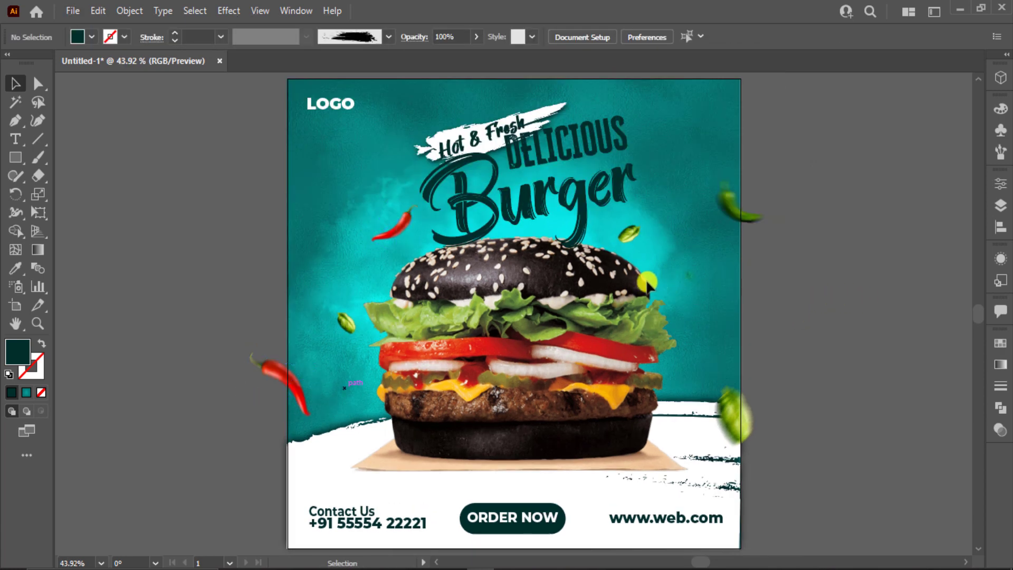
Step: Copy a red chilli to the right edge, raise the green chilli to the top-right, and copy a leaf to the upper left
left_click_drag(416, 233, 745, 326)
left_click_drag(721, 200, 713, 193)
left_click_drag(710, 178, 709, 157)
left_click(267, 280)
left_click_drag(345, 322, 328, 182)
left_click(203, 208)
Step: Review the top-right chilli and the full arrangement, keeping the chilli at its original size
left_click(725, 176)
left_click(771, 168)
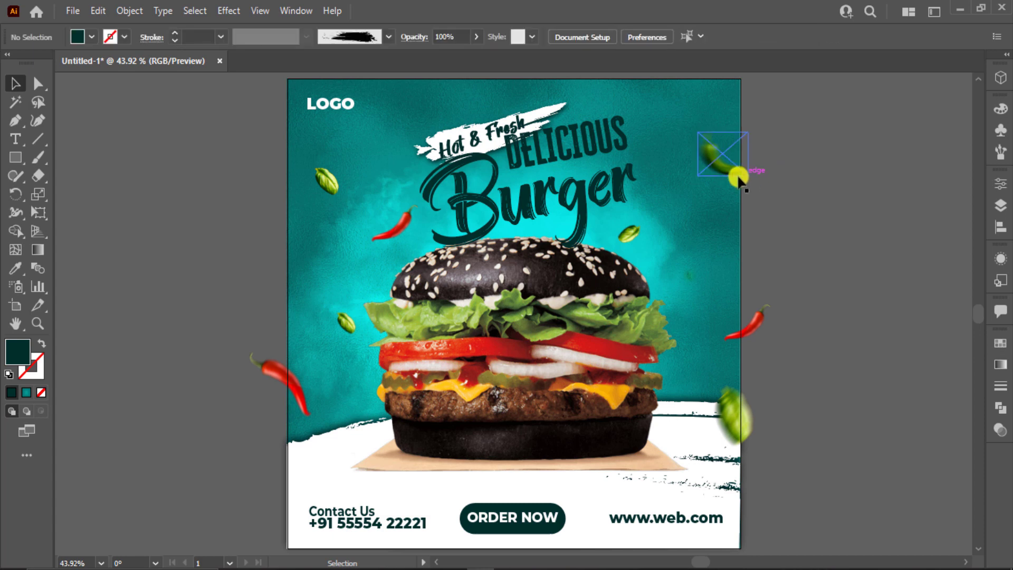
left_click(740, 175)
mouse_move(749, 176)
left_mouse_down()
mouse_move(757, 163)
mouse_move(742, 178)
left_mouse_up()
key("ctrl+z")
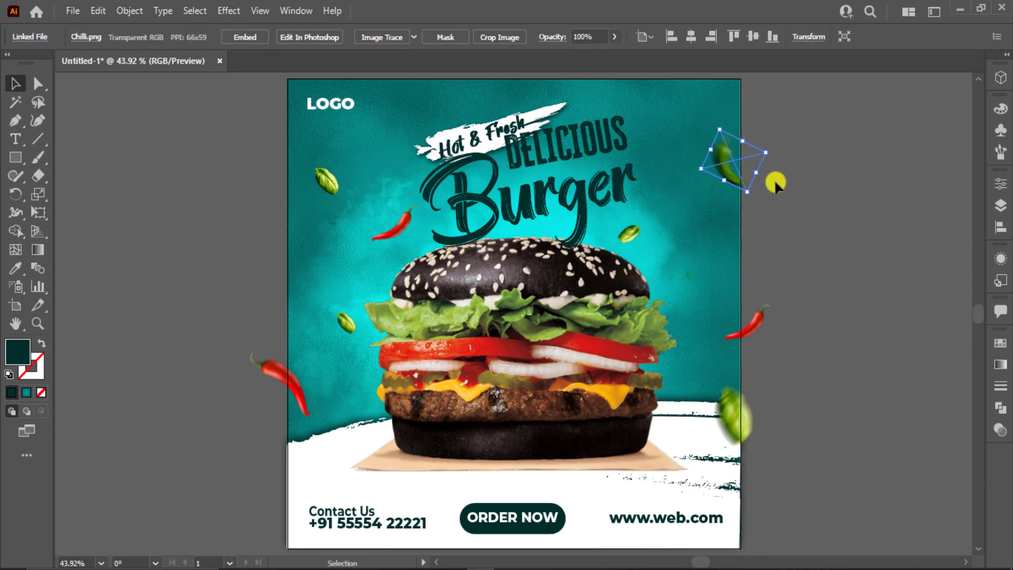
left_click(774, 181)
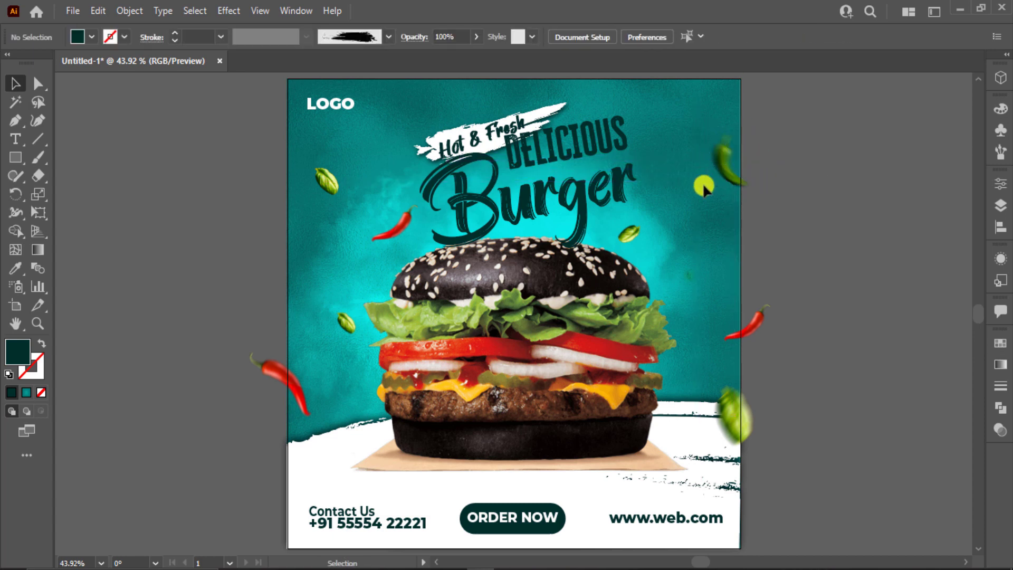
key("ctrl+a")
left_click(115, 211)
Step: Zoom in on the poster and shift the small leaf near the bun further right
left_click(16, 123)
key("ctrl+=")
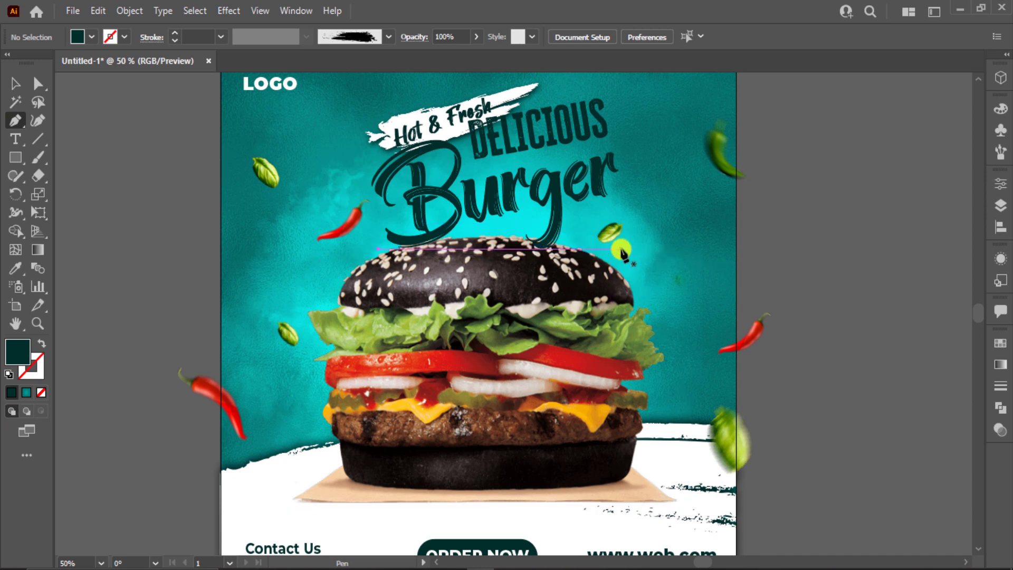
key("v")
left_click(610, 229)
left_click_drag(664, 228, 684, 220)
Step: Start an unfilled Pen path above the bun's right side, curving down around the bun
key("t")
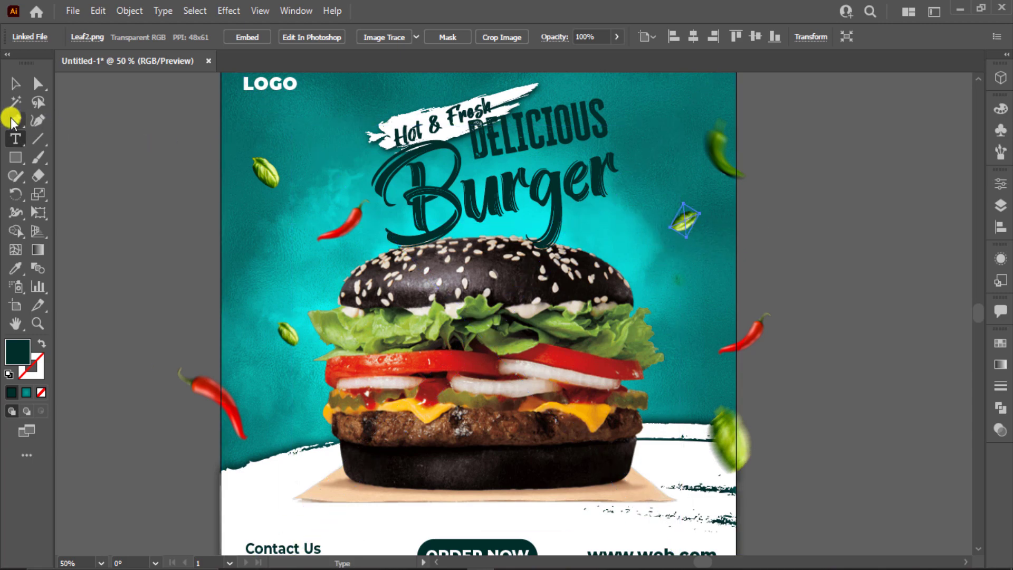
left_click(13, 120)
left_click(587, 231)
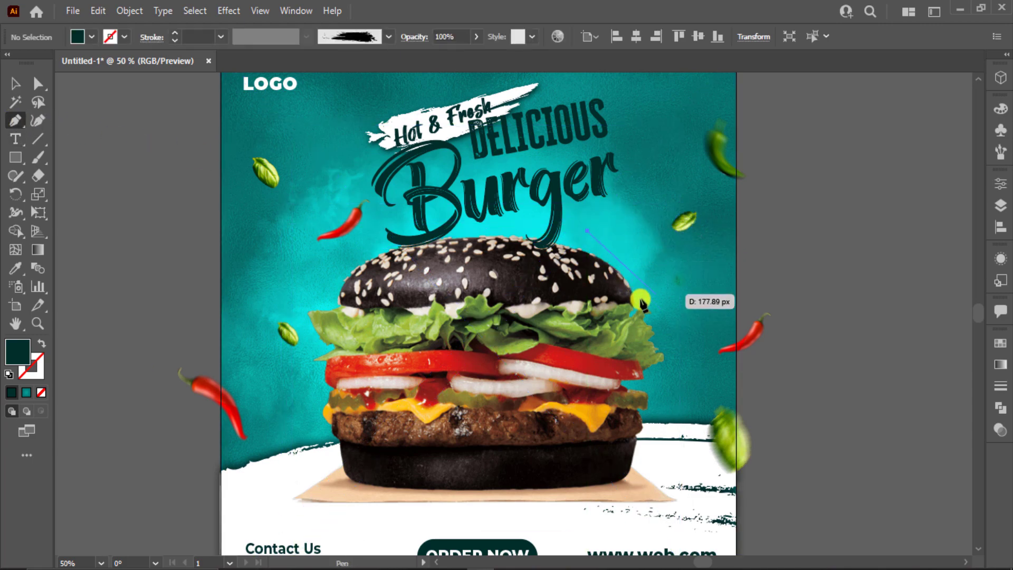
scroll(638, 297, "up", 2)
left_click_drag(640, 298, 640, 354)
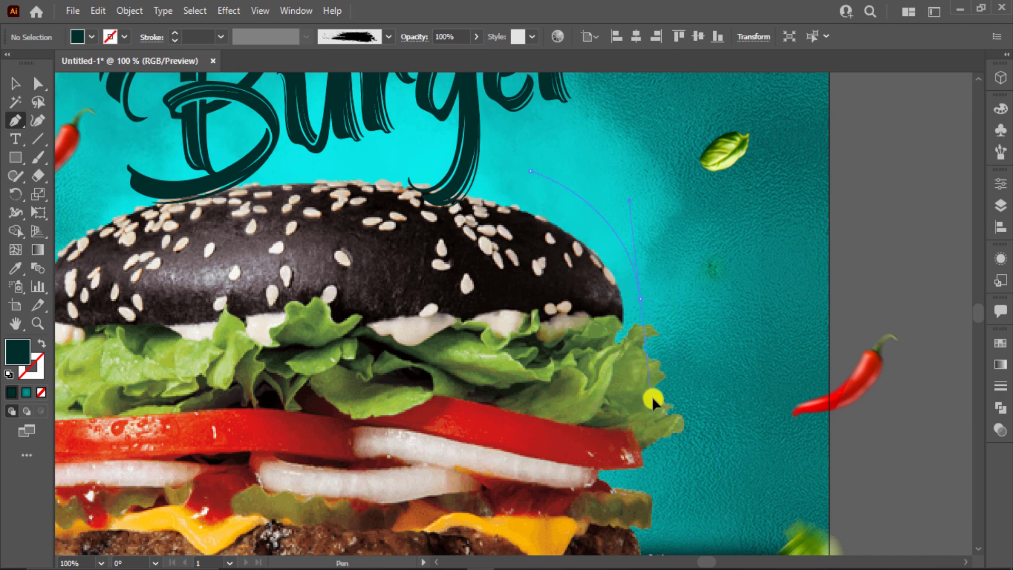
left_click_drag(651, 396, 640, 334)
left_click(640, 299)
key("shift+x")
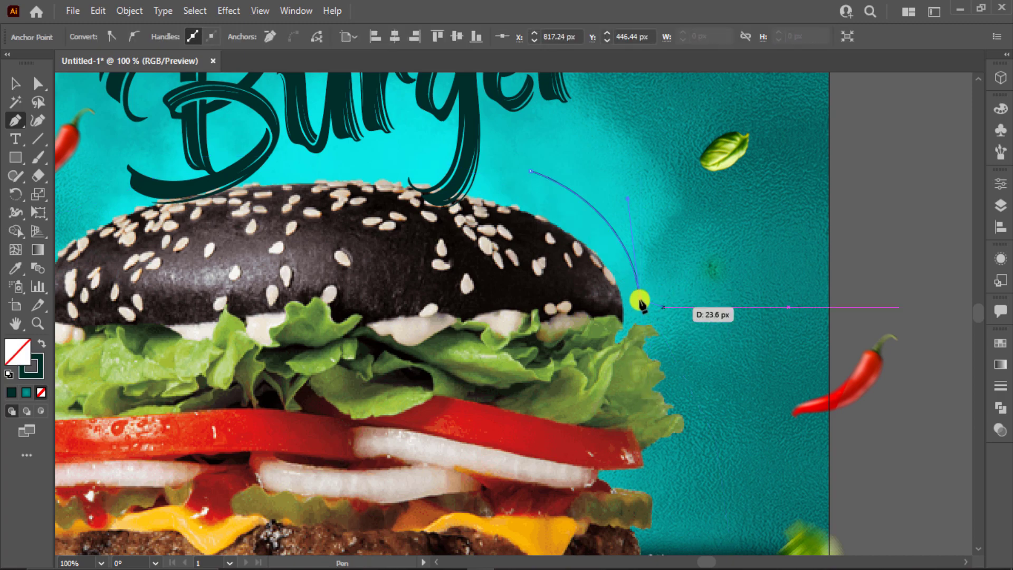
Step: Continue the curve past the lettuce and tomato, ending the path at the patty
left_click_drag(669, 350, 651, 433)
scroll(666, 369, "down", 1)
left_click(686, 400)
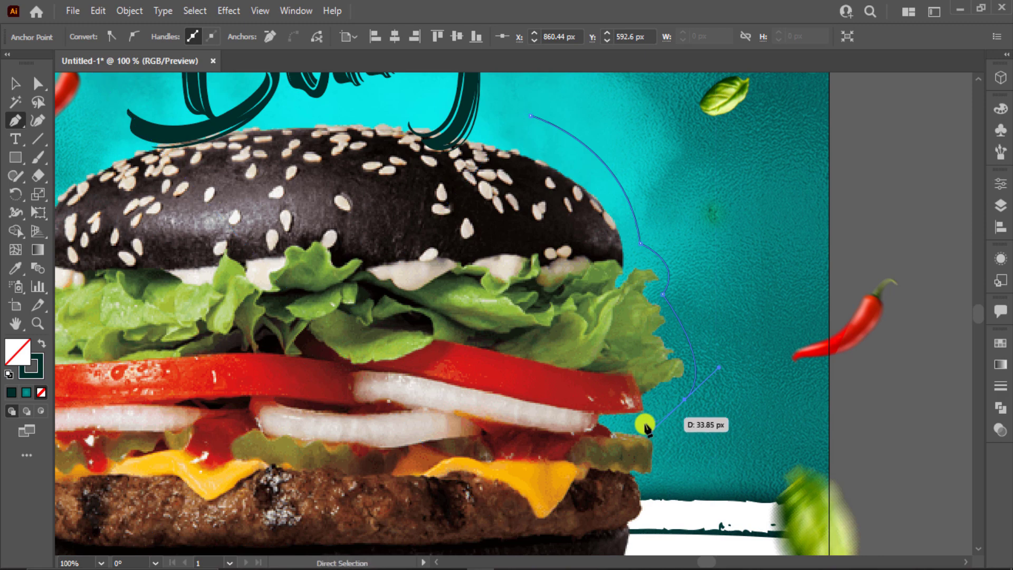
key("ctrl+z")
left_click_drag(660, 419, 584, 459)
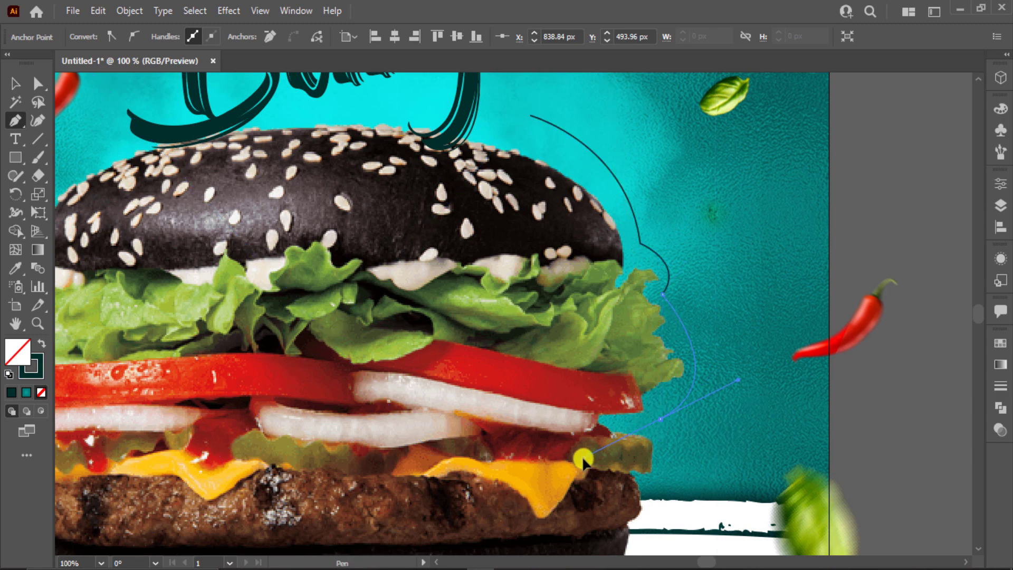
left_click(660, 419)
scroll(661, 417, "down", 3)
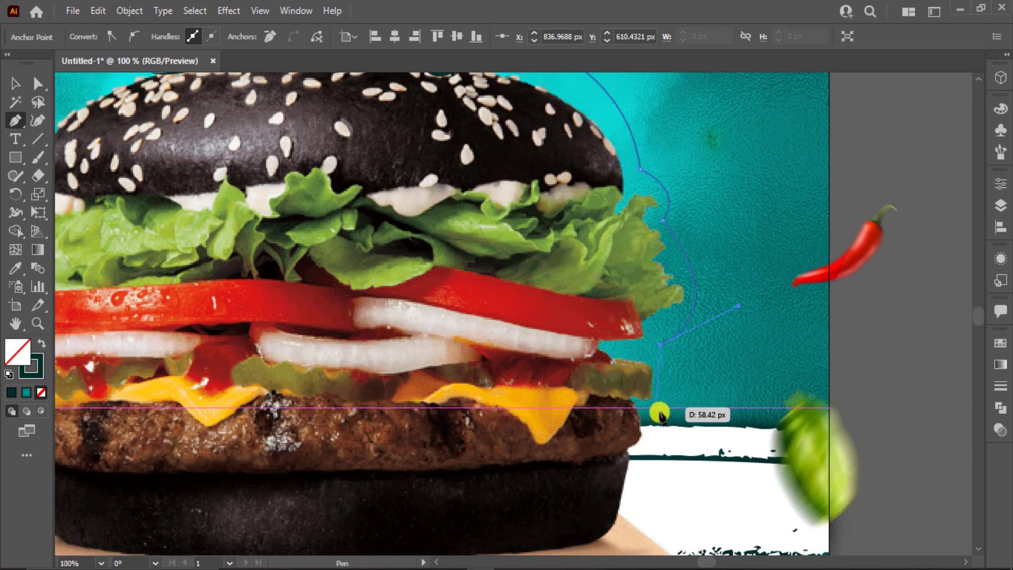
left_click_drag(659, 411, 616, 437)
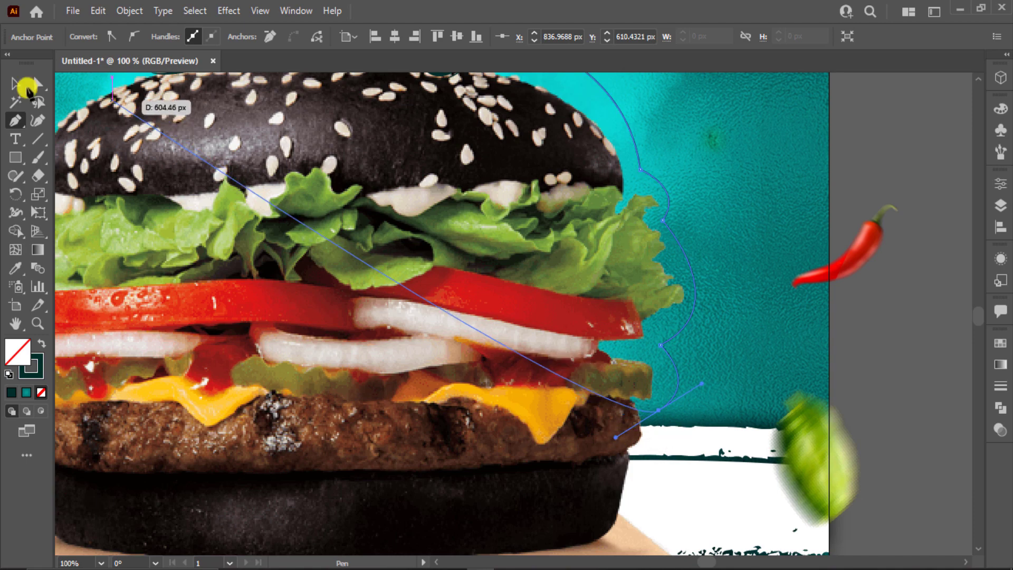
left_click(25, 87)
left_click(883, 321)
scroll(706, 285, "up", 3)
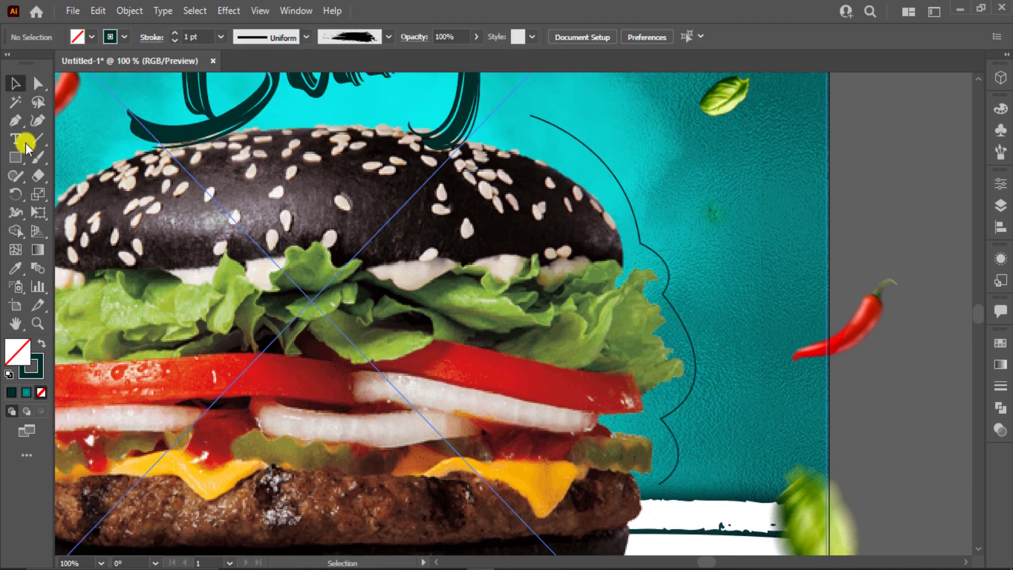
left_click(25, 142)
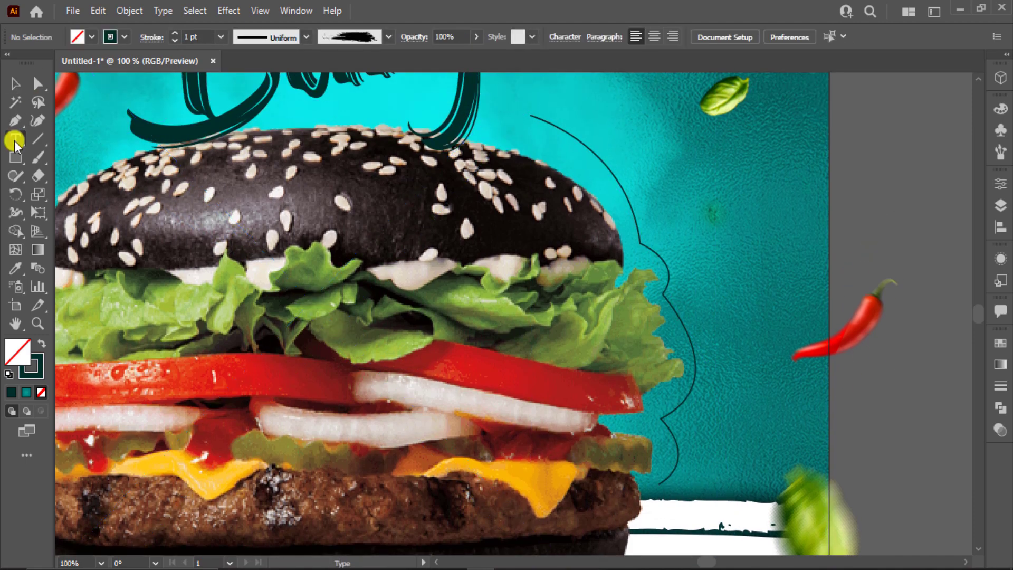
Step: Type 'Hurry Up Limited Offer !' along the curved path
left_click(542, 116)
type("Hurry Up Limited")
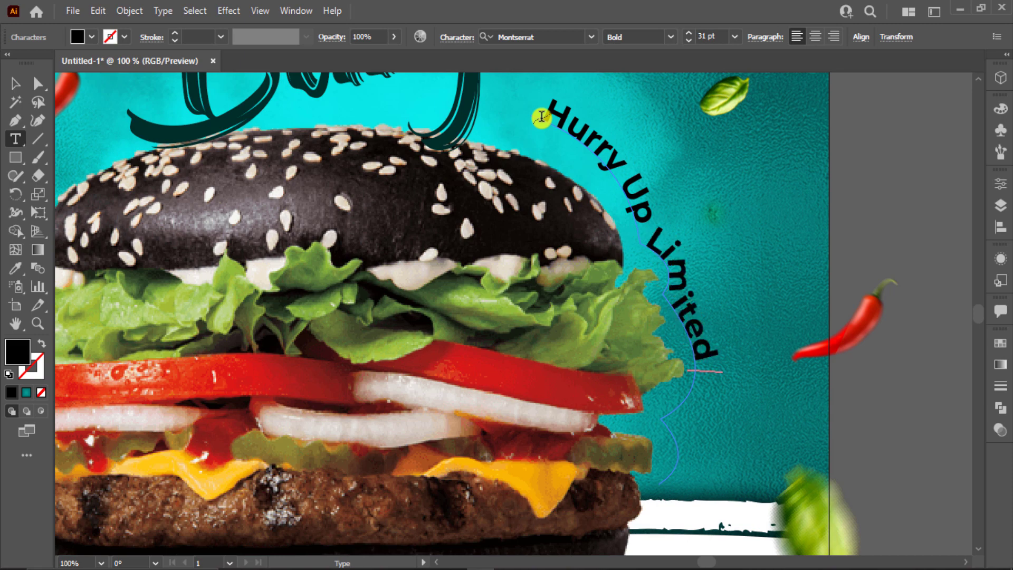
type("ffer!")
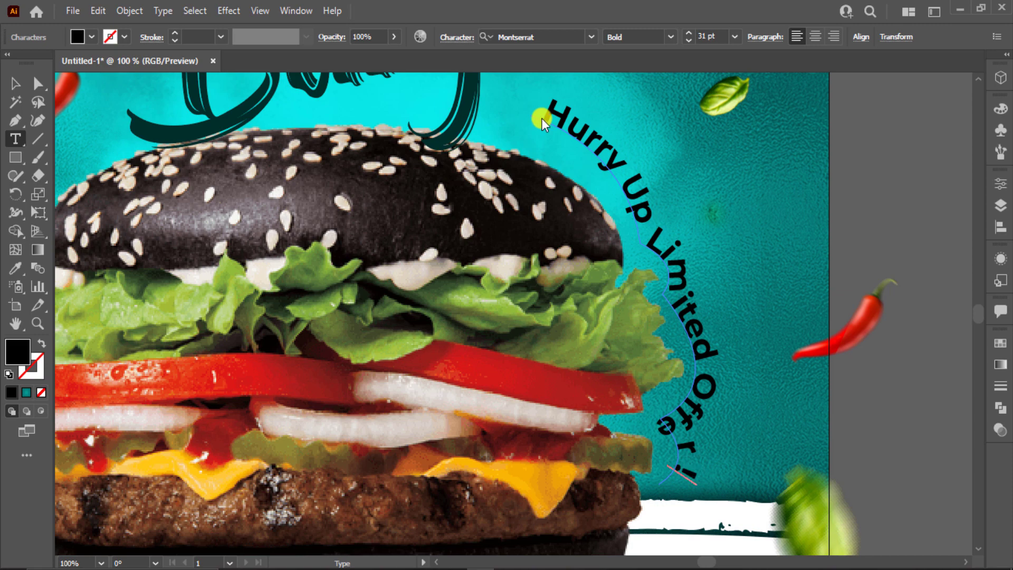
Step: Set the curved offer text to the Billy Ohio font at 51 pt
left_click(15, 83)
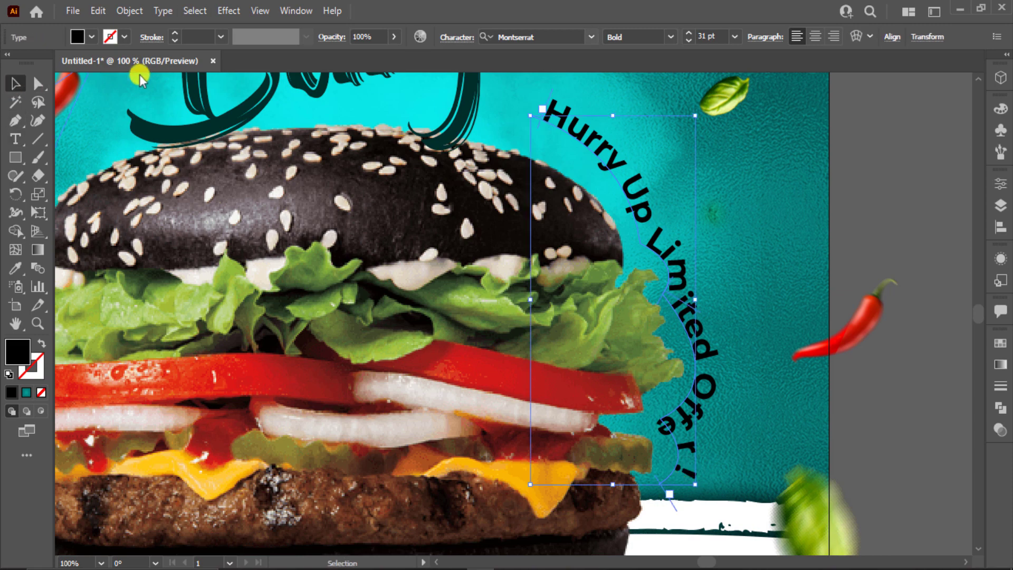
left_click(588, 37)
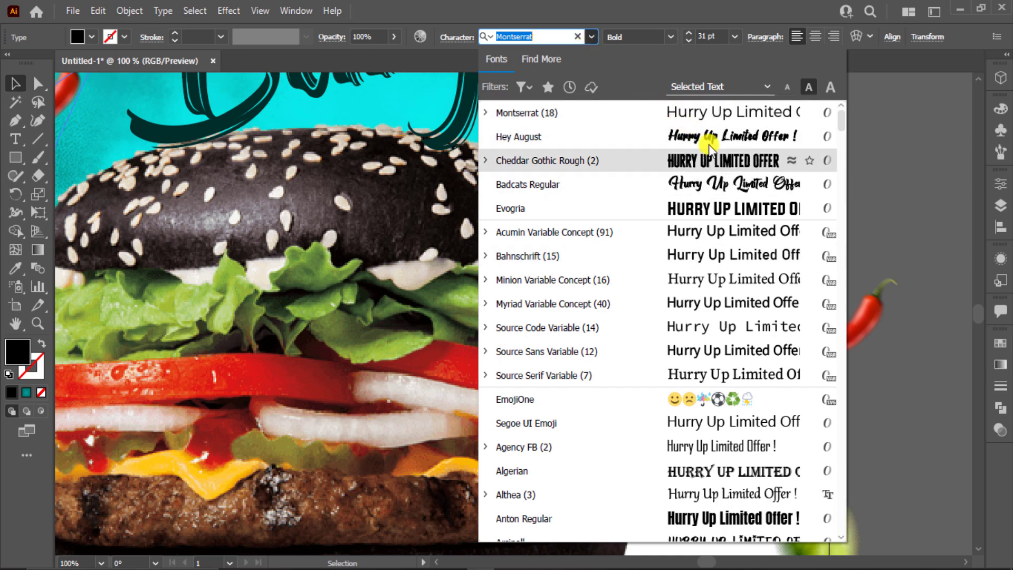
scroll(708, 169, "down", 4)
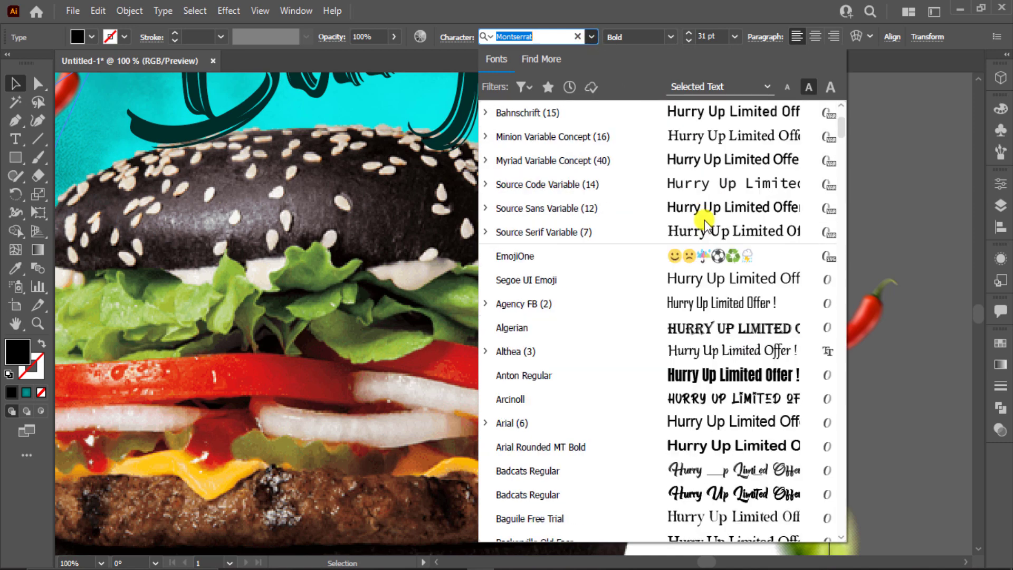
scroll(706, 223, "down", 5)
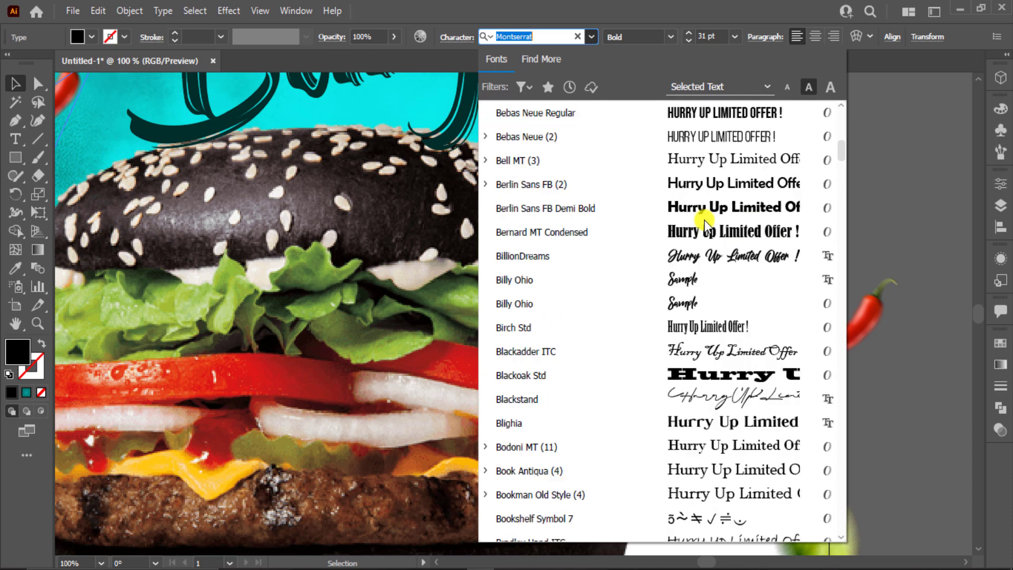
left_click(681, 281)
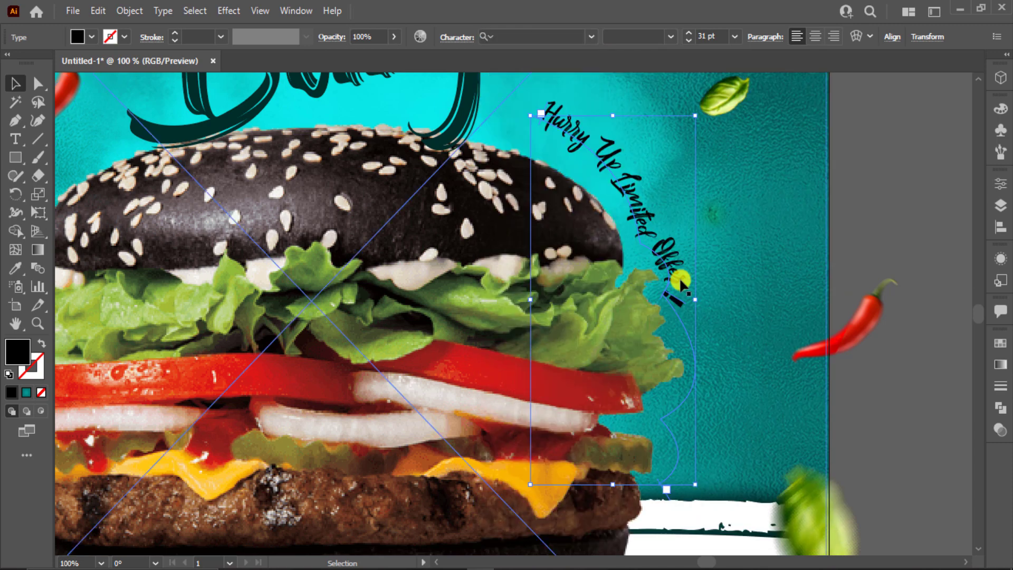
left_click(891, 250)
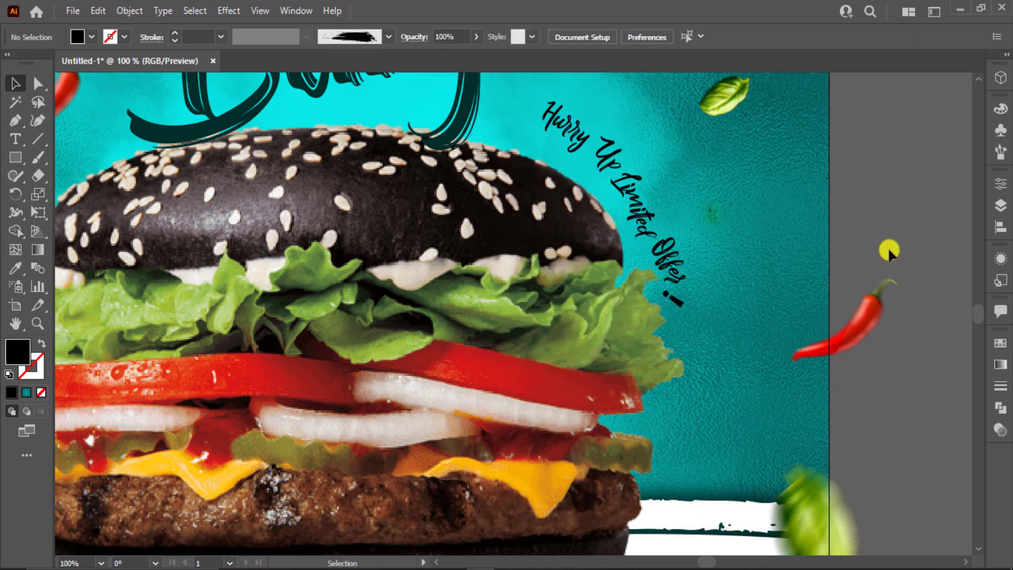
left_click(650, 210)
scroll(717, 36, "up", 8)
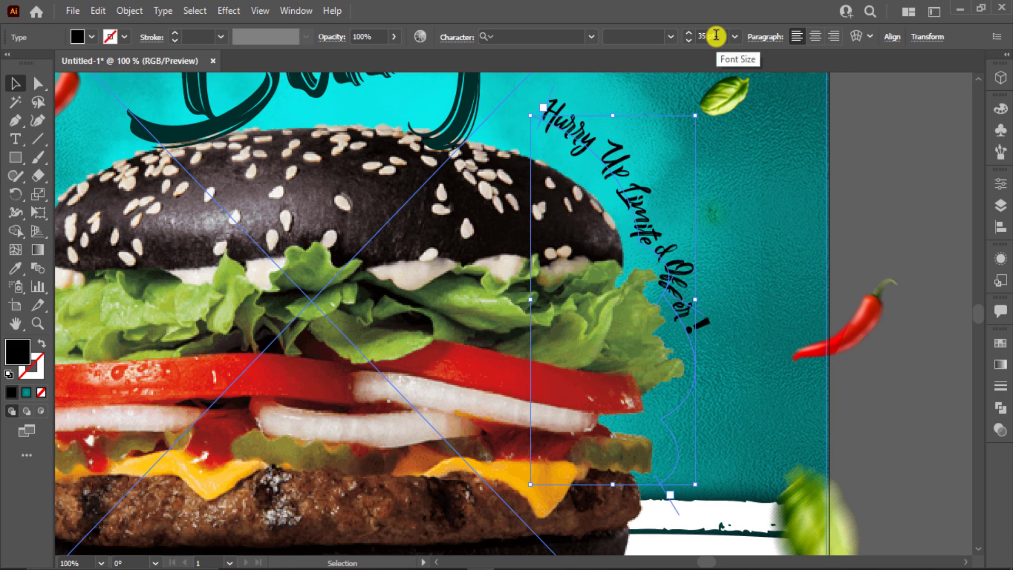
scroll(716, 35, "up", 12)
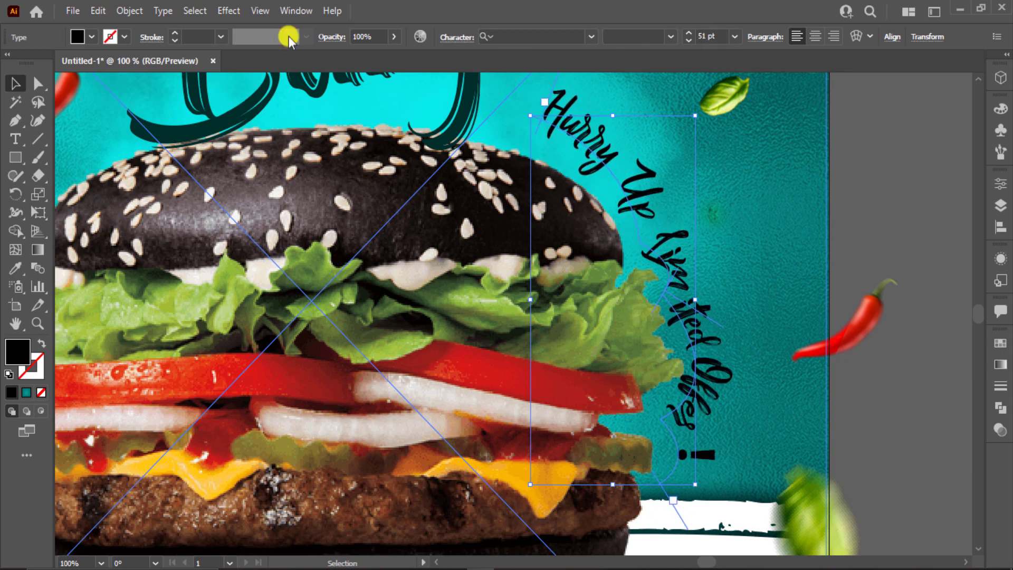
Step: Fill the curved offer text with white
left_click(80, 37)
left_click(33, 62)
left_click(888, 239)
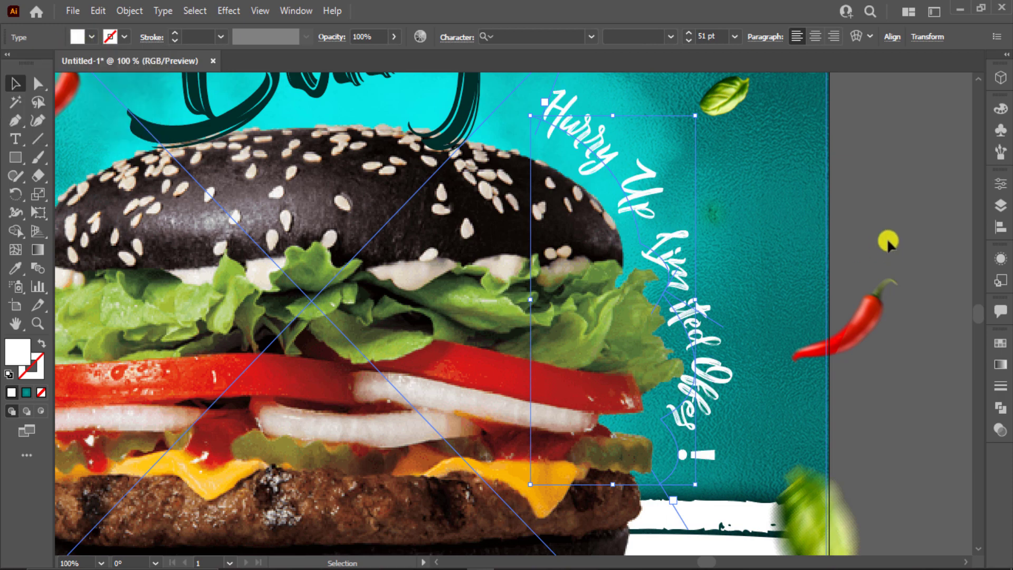
left_click(887, 227)
key("ctrl+0")
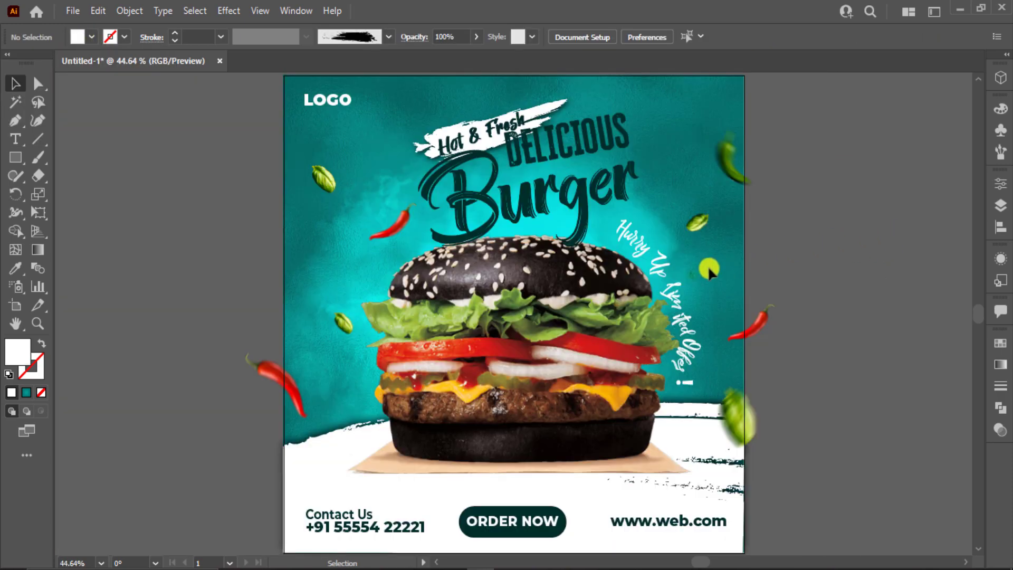
Step: Recolour the curved text dark teal by sampling the swatch rectangle with the Eyedropper
left_click(671, 274)
key("i")
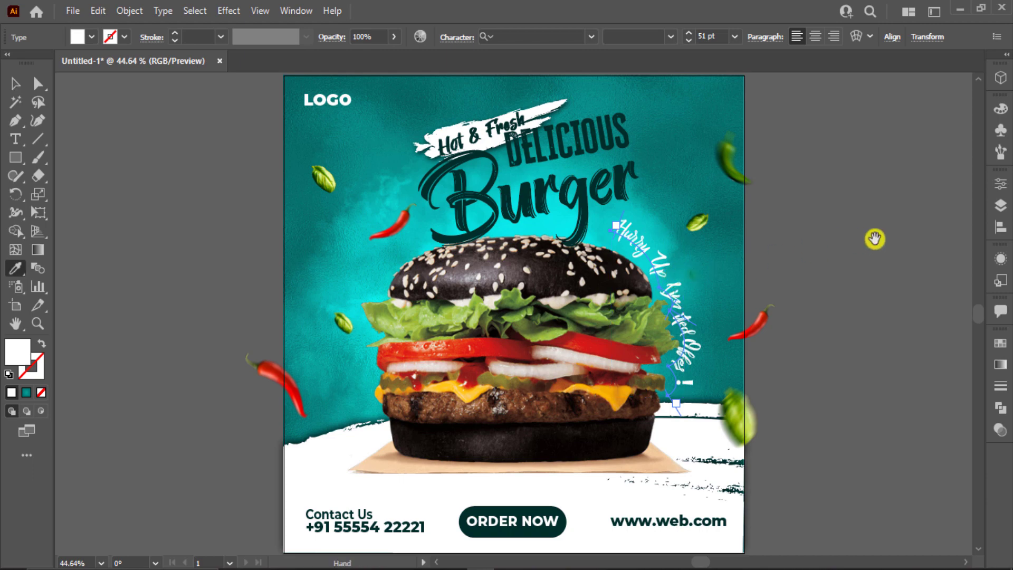
left_click_drag(874, 237, 741, 226)
left_click(938, 148)
key("v")
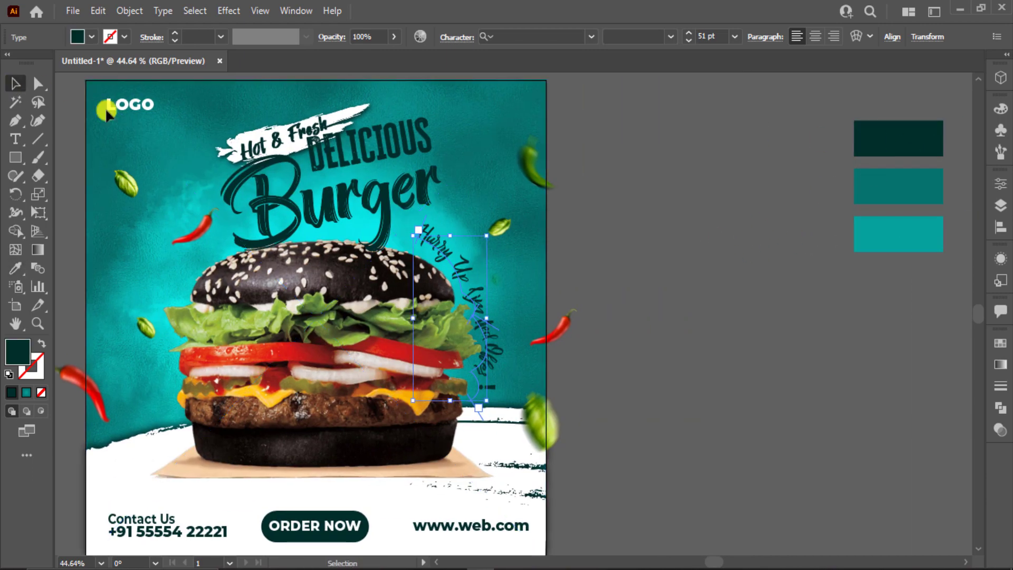
left_click(752, 290)
key("ctrl+0")
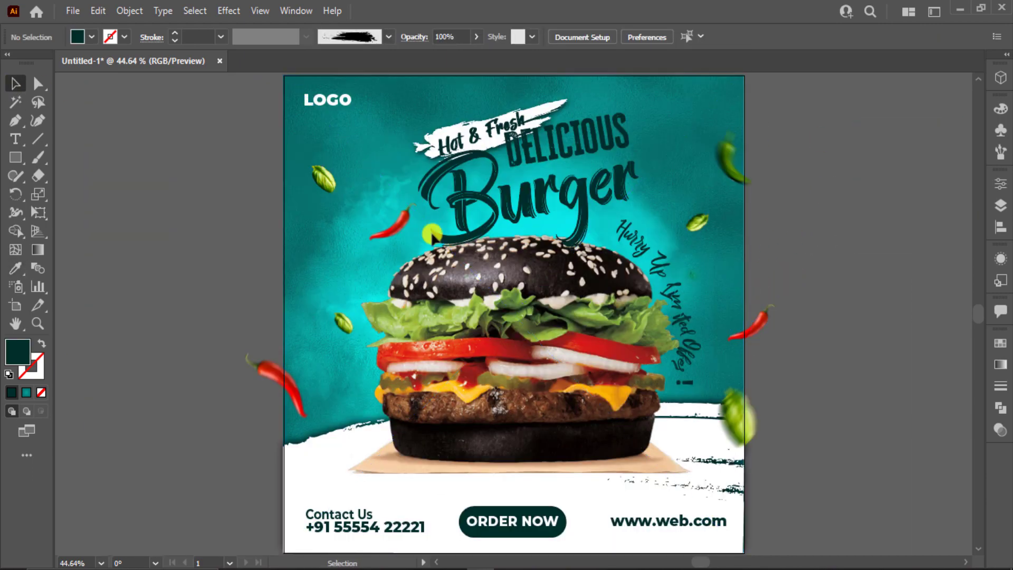
left_click_drag(16, 159, 89, 192)
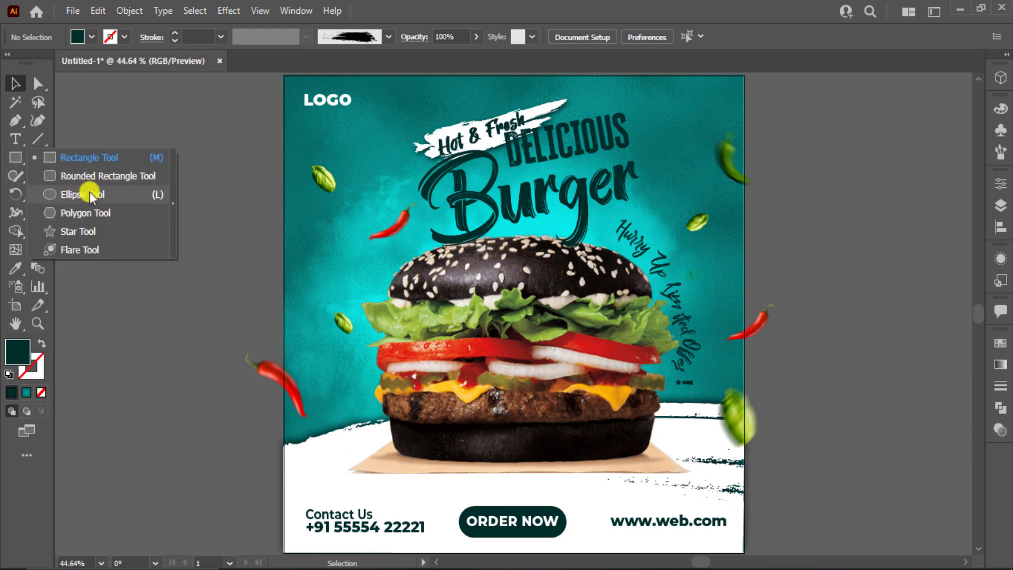
Step: Draw overlapping circles and unite them with Pathfinder into one cloud shape
scroll(213, 239, "up", 1)
scroll(212, 239, "up", 3)
mouse_move(212, 239)
left_mouse_down()
mouse_move(251, 278)
mouse_move(273, 226)
mouse_move(263, 276)
mouse_move(313, 260)
mouse_move(329, 220)
mouse_move(350, 260)
mouse_move(355, 252)
left_mouse_up()
key("v")
key("ctrl+a")
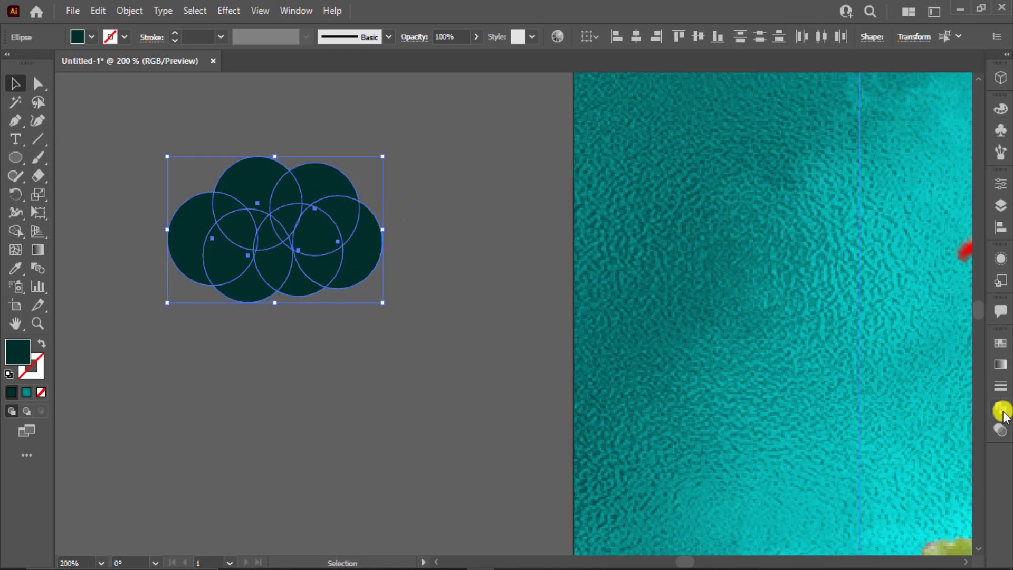
left_click(1000, 408)
left_click(827, 377)
left_click(445, 299)
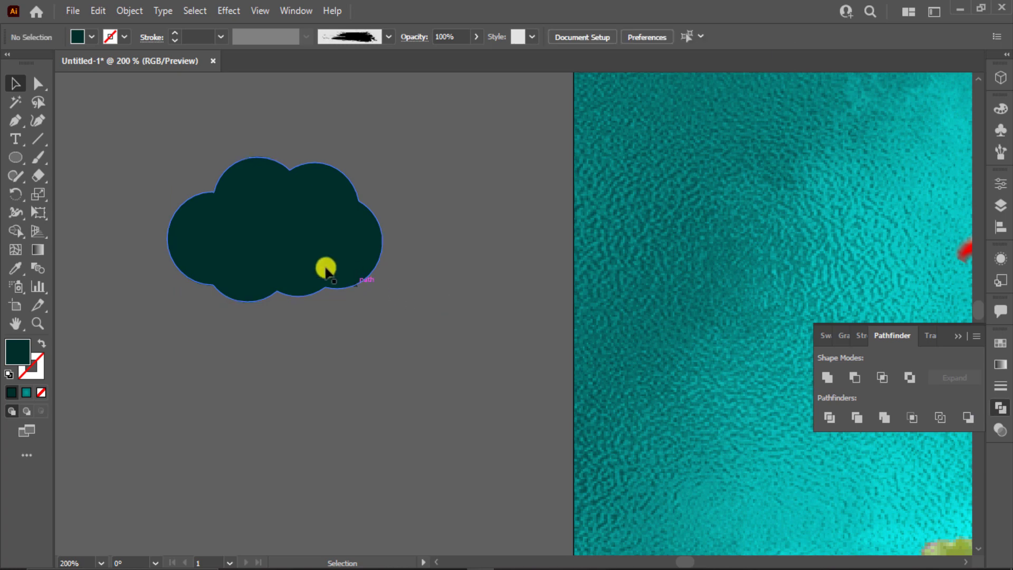
Step: Add smaller, scaled-down copies of the cloud below it as trailing puffs
left_click_drag(290, 259, 343, 405)
left_click_drag(383, 447, 406, 399)
left_click(374, 346)
left_click(393, 377)
left_click(421, 364)
left_click(435, 390)
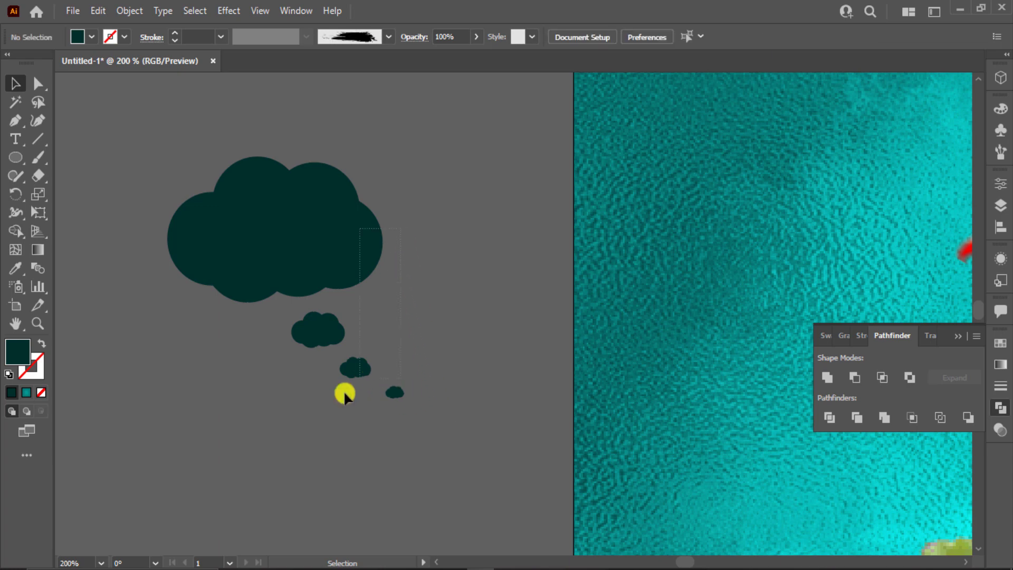
Step: Fill all the cloud shapes with white and fit the poster in the window
key("ctrl+a")
left_click(87, 36)
left_click(34, 64)
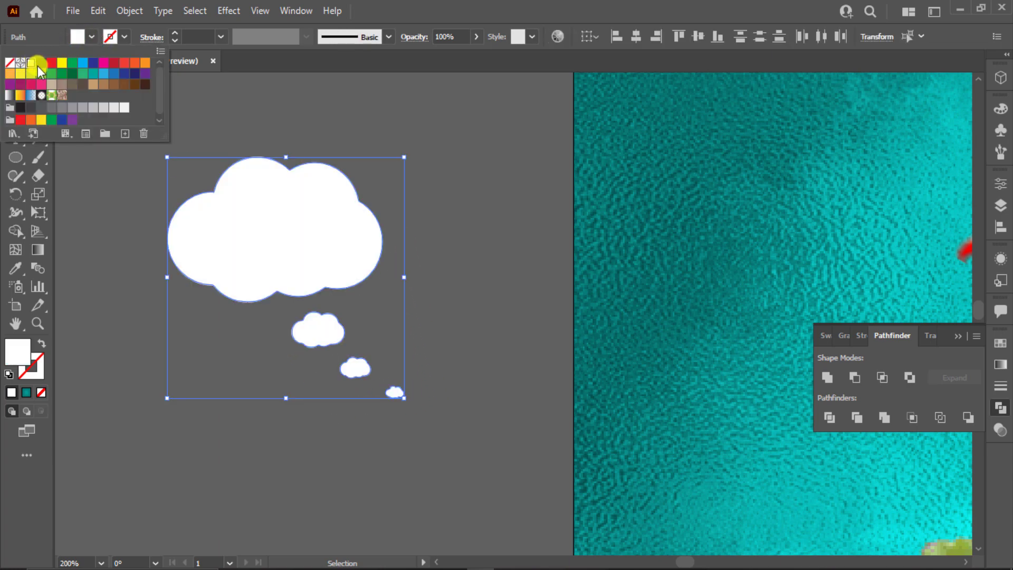
key("Escape")
left_click(456, 397)
key("ctrl+0")
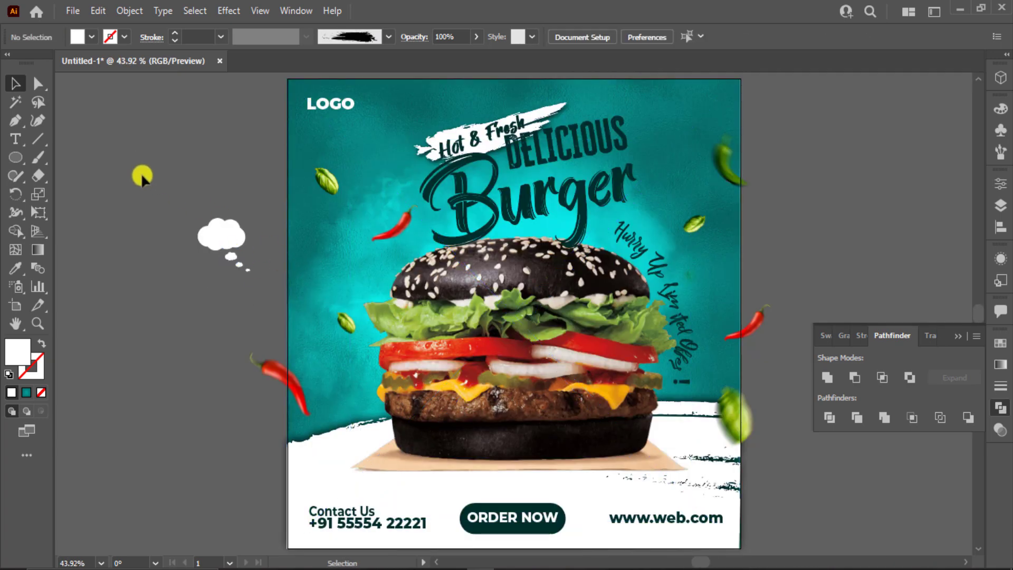
Step: Group the cloud shapes and move the group onto the poster beside the bun
left_click_drag(295, 289, 258, 286)
key("ctrl+g")
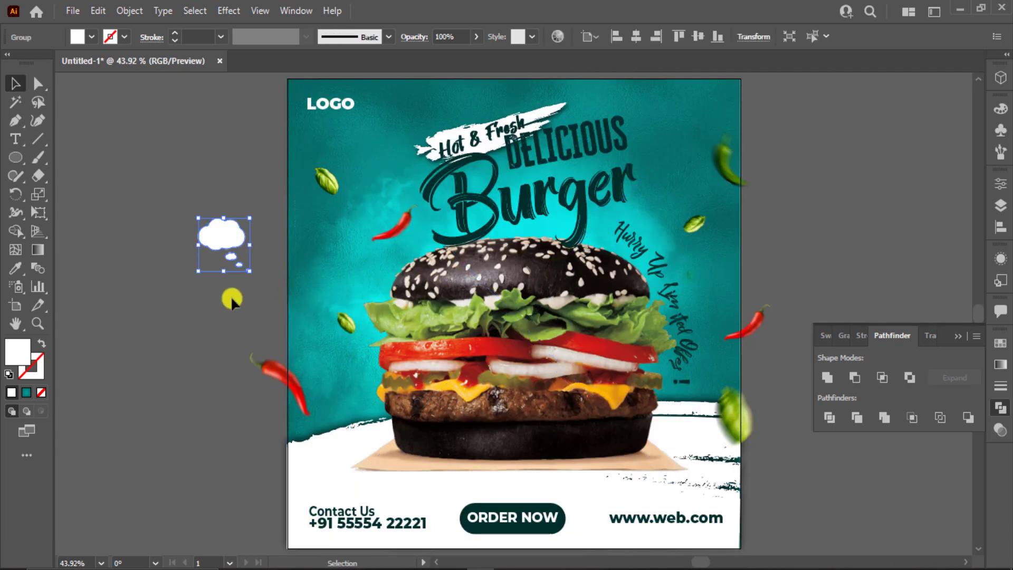
left_click_drag(235, 238, 347, 256)
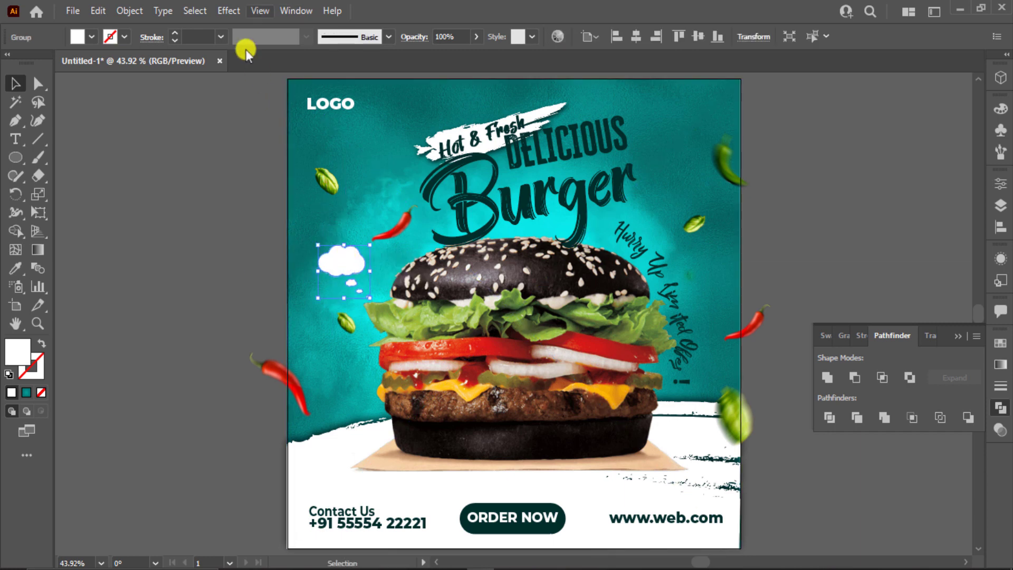
Step: Give the cloud group a Drop Shadow with X and Y offsets of 7 px
left_click(229, 10)
mouse_move(276, 185)
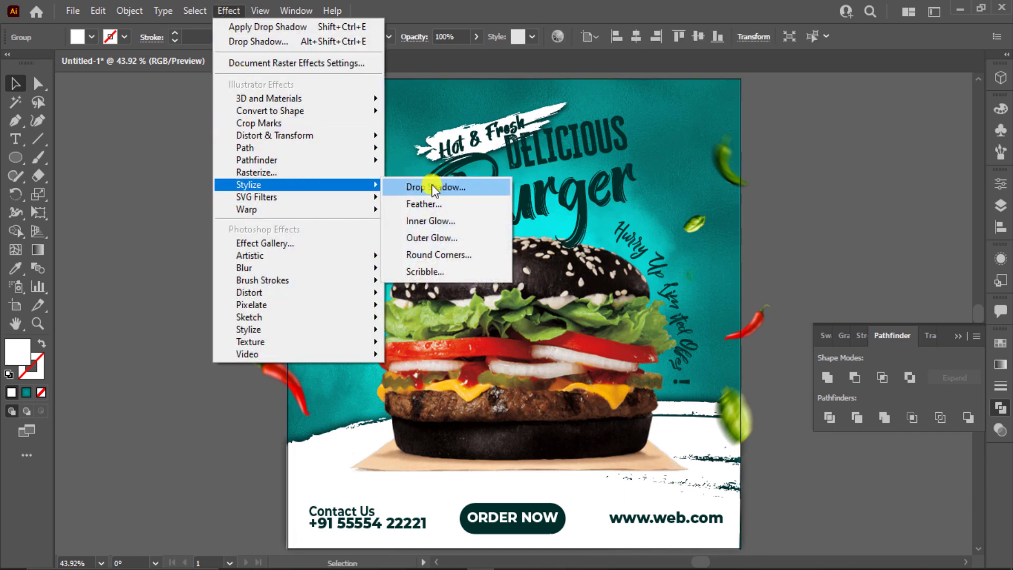
left_click(432, 185)
left_click_drag(866, 289, 707, 288)
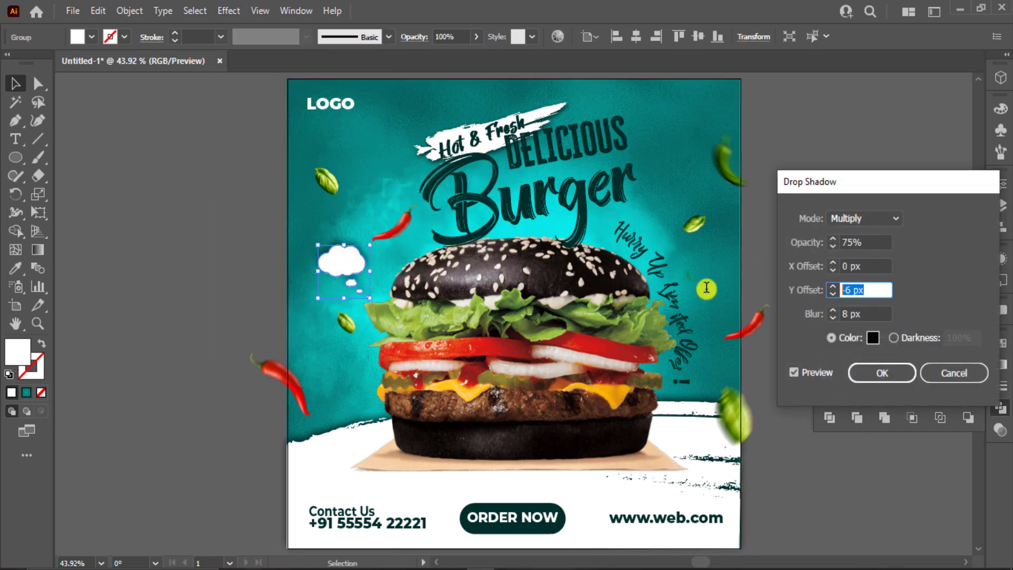
type("7")
left_click_drag(871, 266, 781, 264)
type("7")
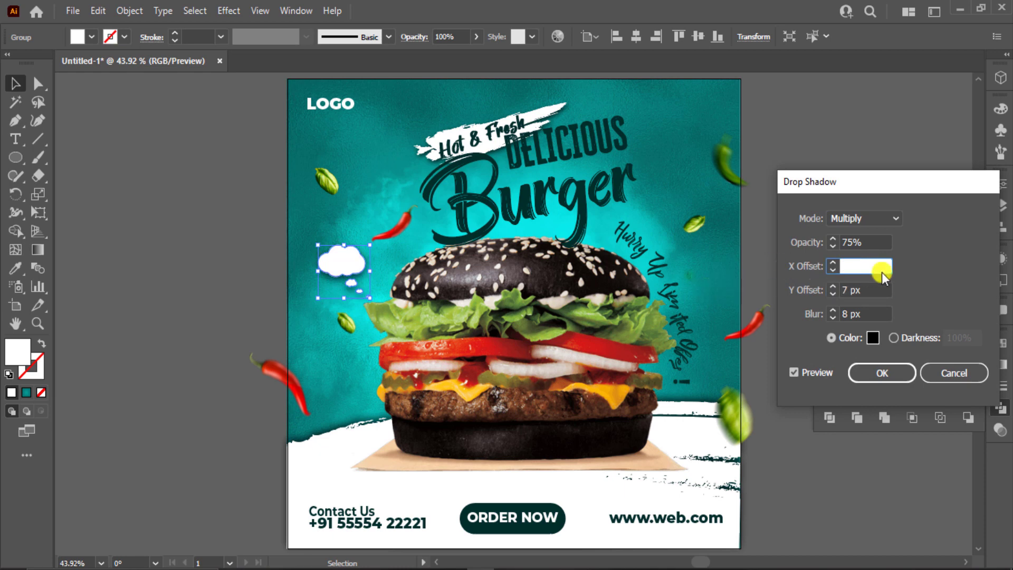
left_click(871, 370)
left_click(793, 215)
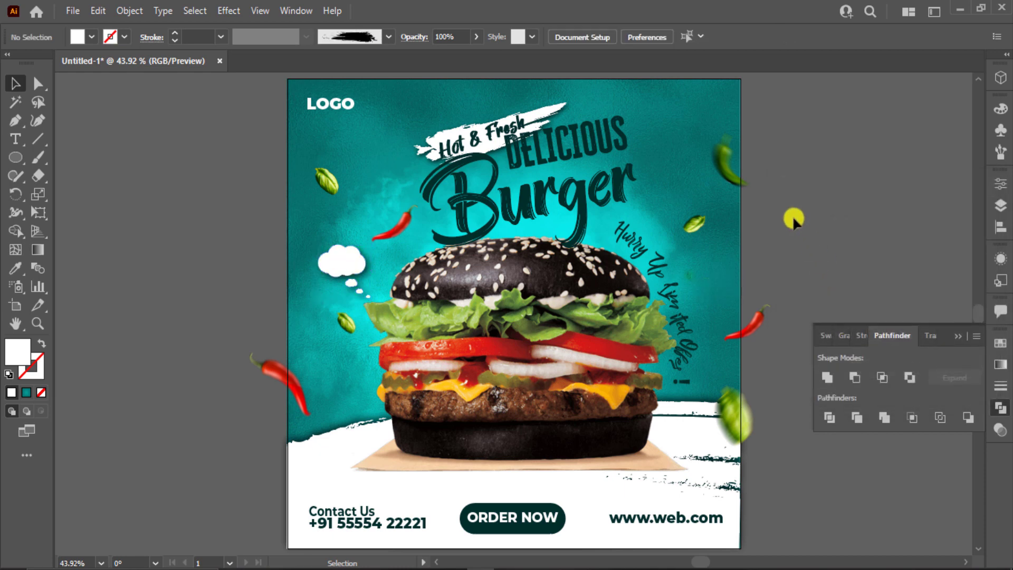
Step: Type the 15$ price as a new text label and set it in Evogria
left_click(16, 138)
left_click(115, 259)
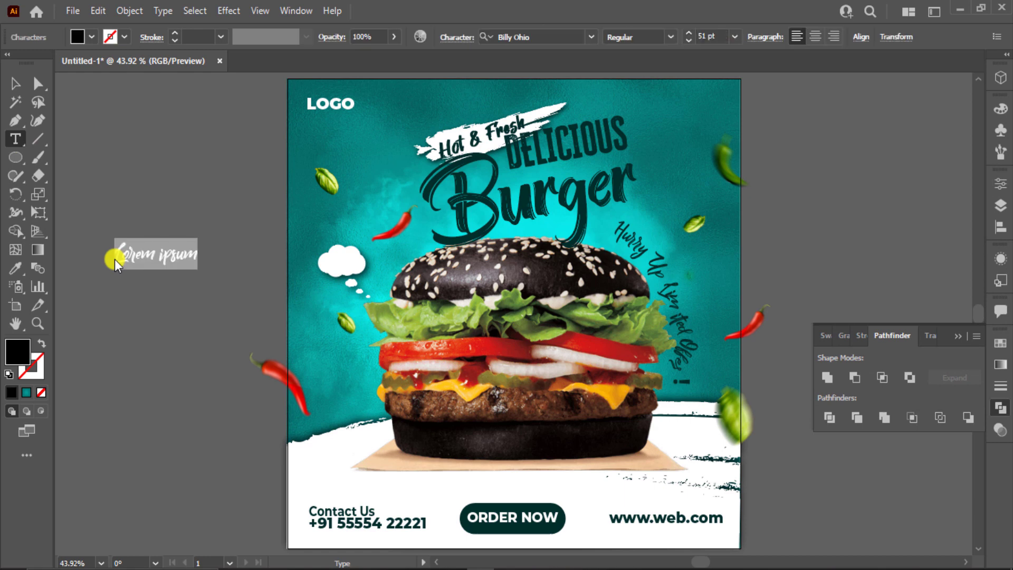
type("185")
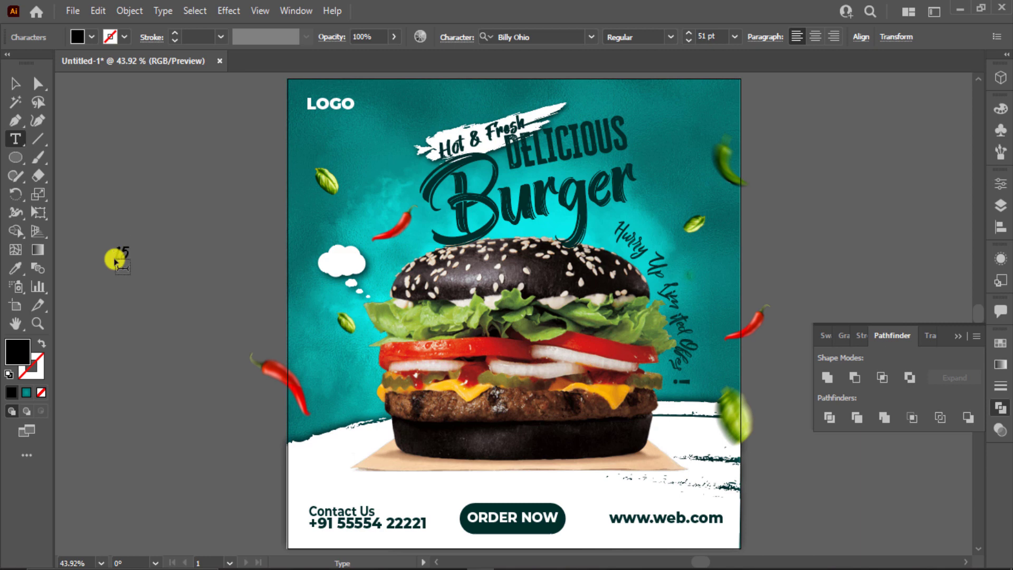
left_click(15, 83)
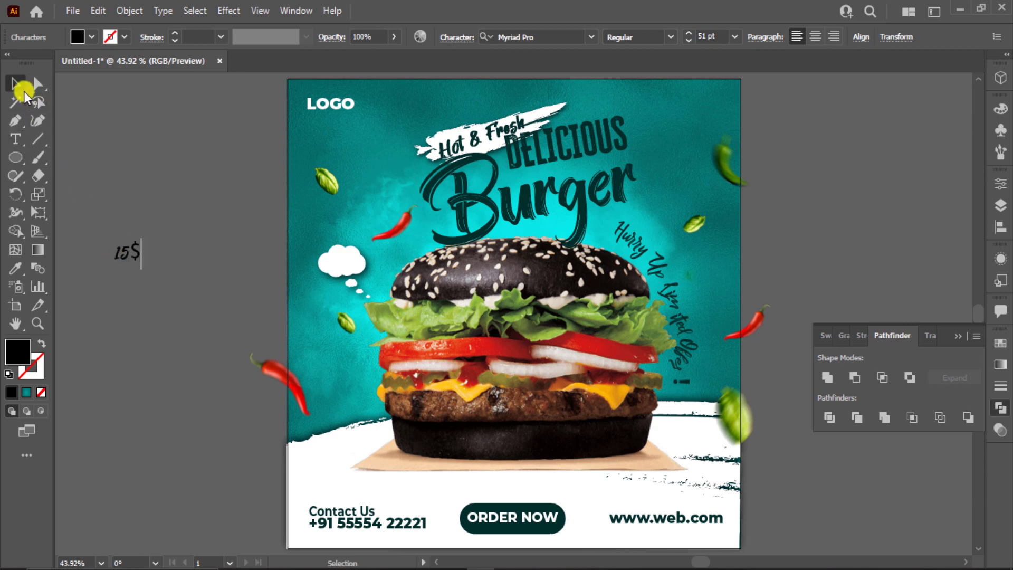
left_click(530, 36)
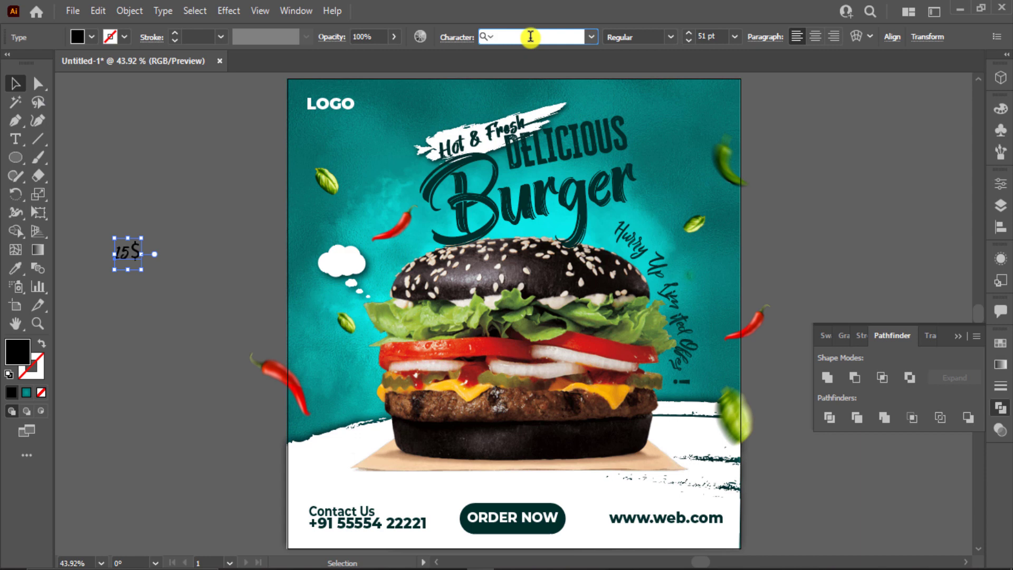
type("wv")
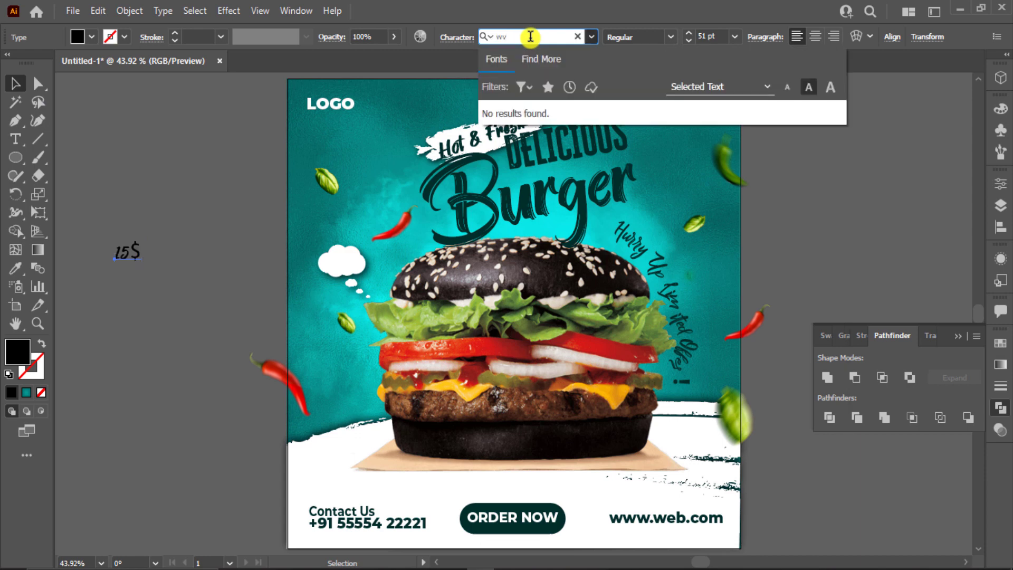
key("BackSpace")
key("BackSpace")
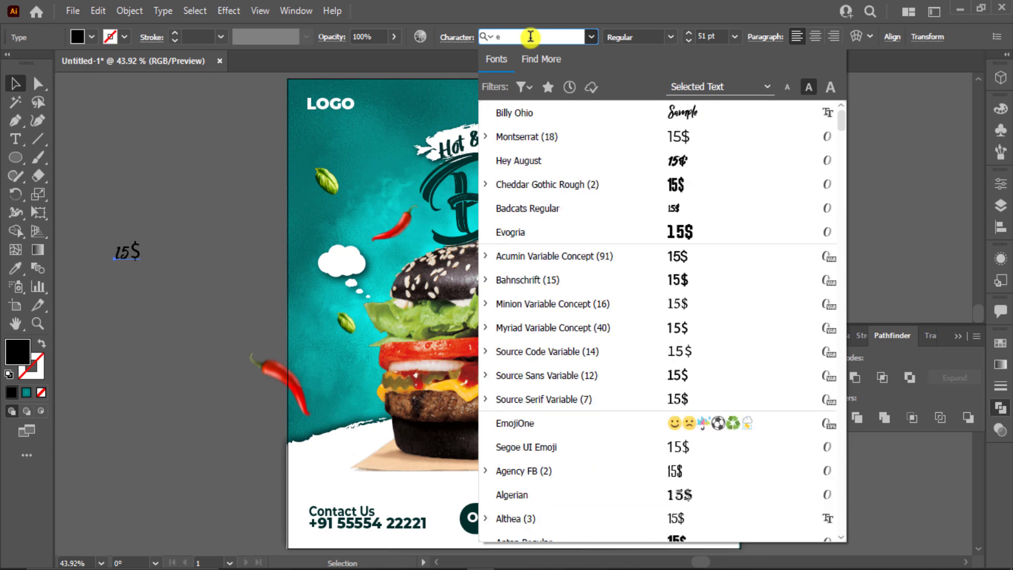
type("ev")
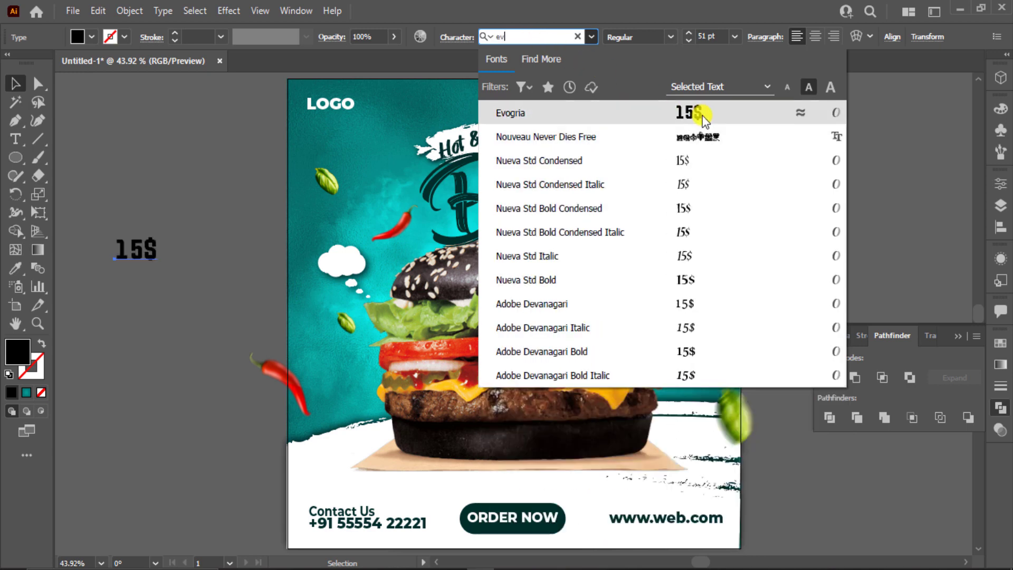
left_click(697, 113)
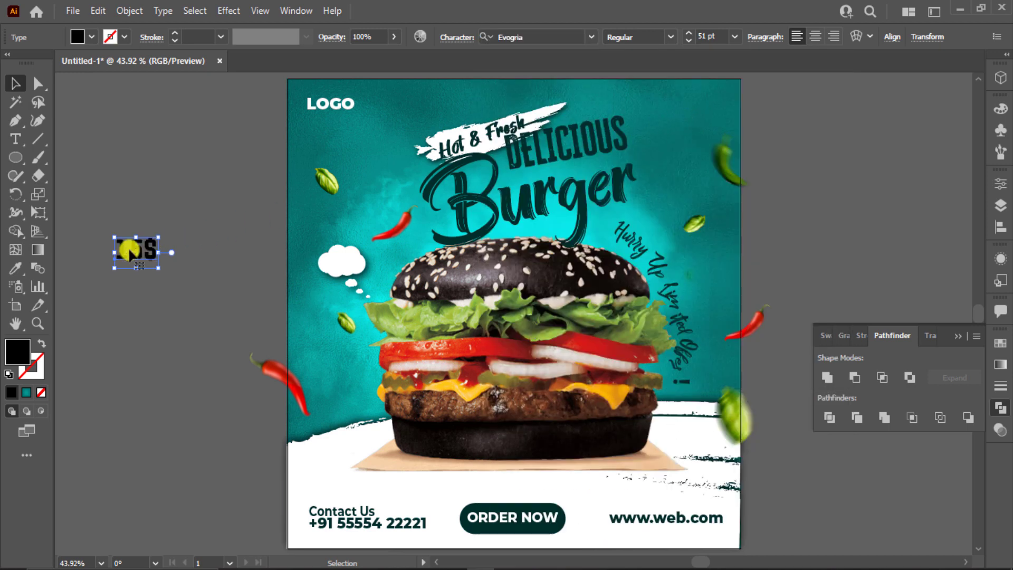
Step: Move the 15$ text onto the small cloud and scale it down to fit
left_click_drag(129, 252, 336, 262)
key("ctrl+plus")
key("ctrl+plus")
key("ctrl+plus")
key("ctrl+plus")
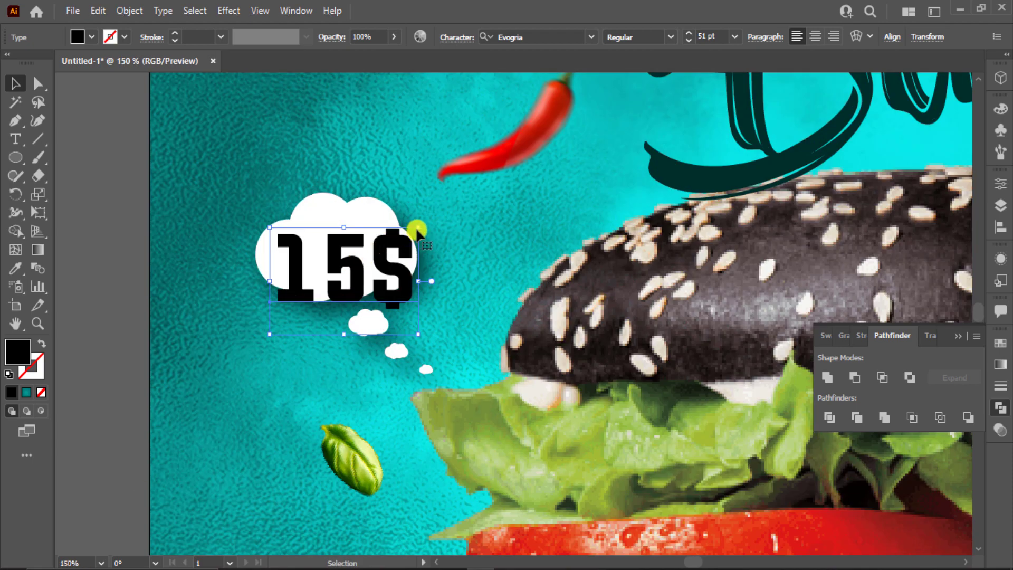
left_click_drag(418, 228, 353, 242)
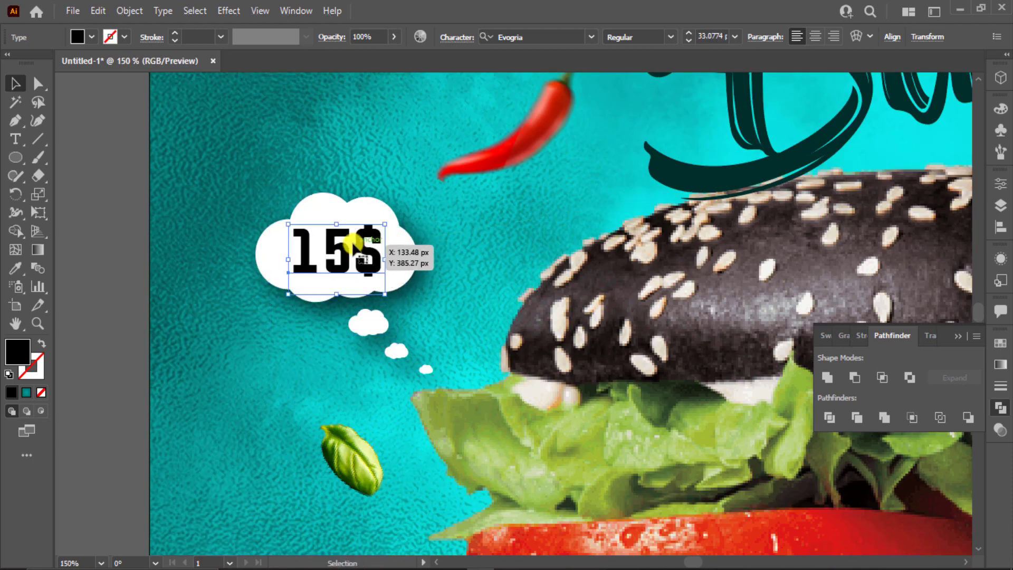
key("ctrl+0")
Step: Colour the 15$ text dark teal by sampling the teal swatch
key("i")
left_click_drag(790, 151, 683, 160)
left_click(947, 140)
left_click(15, 83)
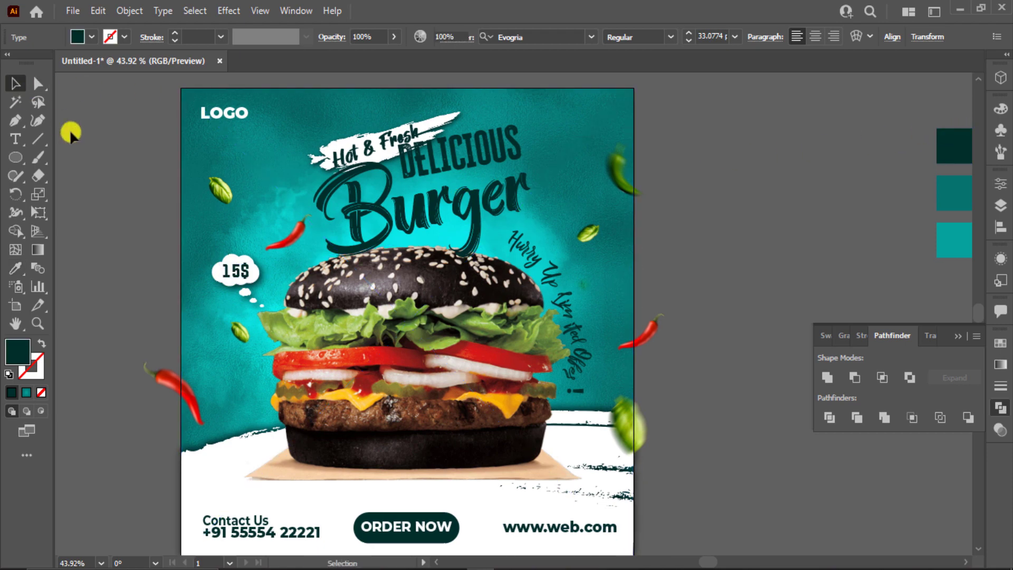
left_click(70, 129)
Step: Tilt the 15$ text about 7.6° inside the cloud and collapse the Pathfinder panel
key("ctrl+1")
scroll(338, 313, "up", 3)
left_click(433, 289)
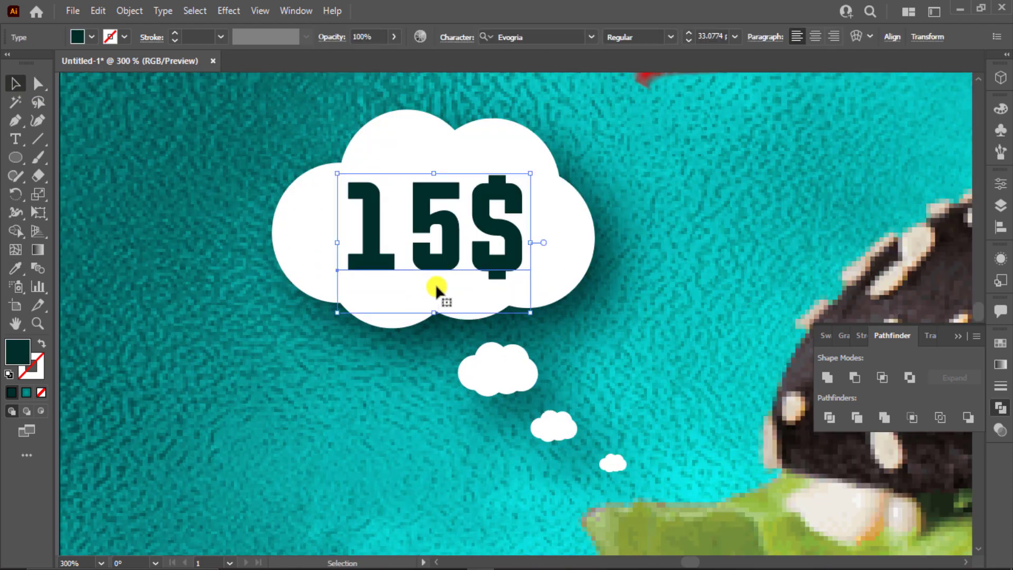
left_click_drag(537, 169, 519, 141)
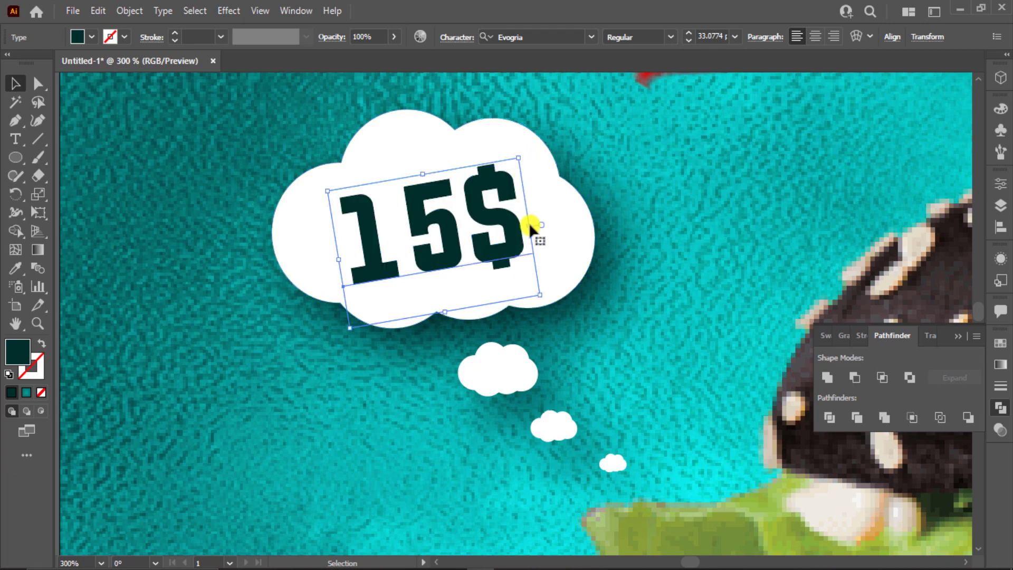
left_click(177, 210)
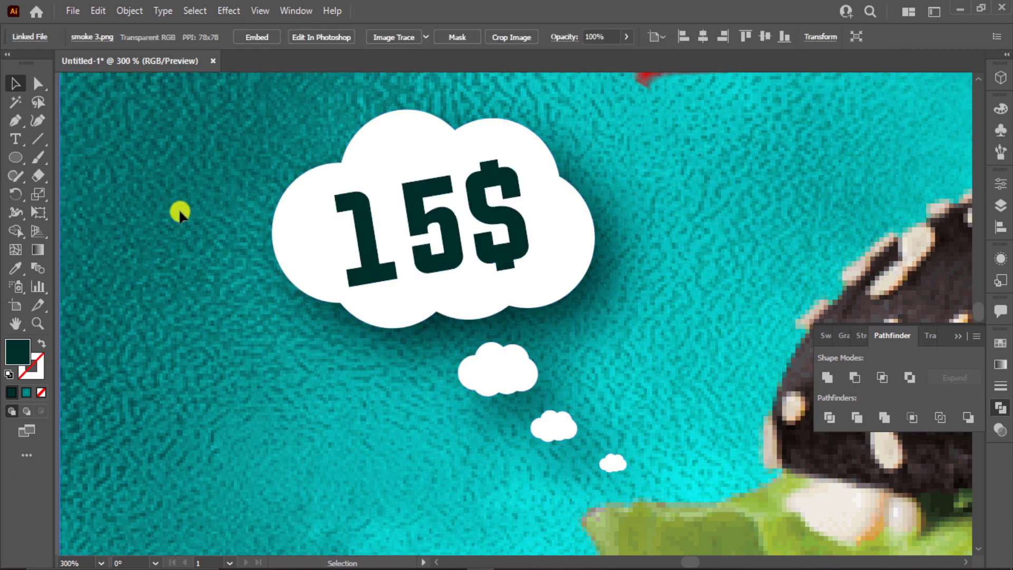
key("ctrl+0")
left_click(957, 337)
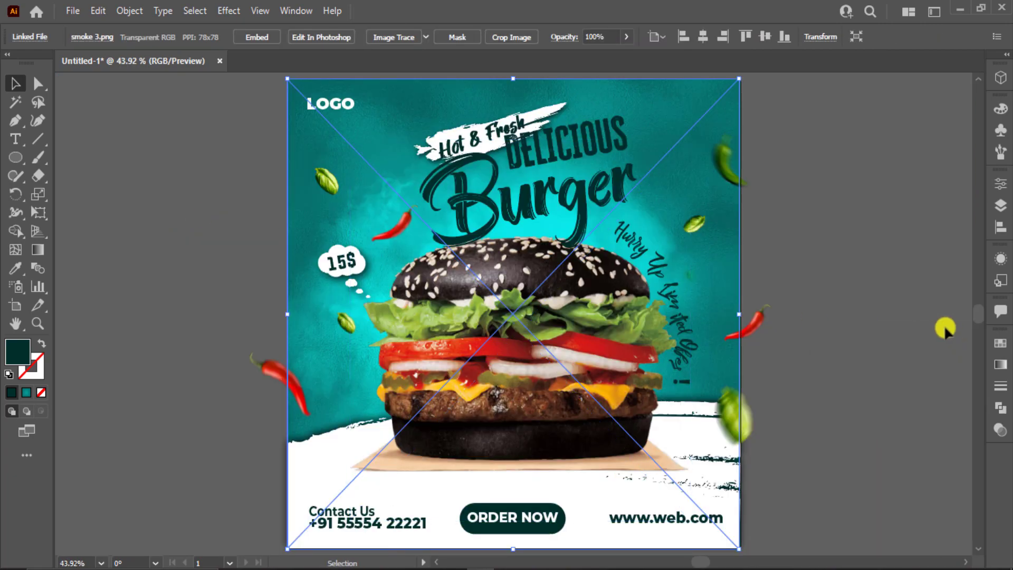
Step: Draw a 1000 × 1000 px rectangle centred horizontally and vertically on the artboard
left_click(903, 306)
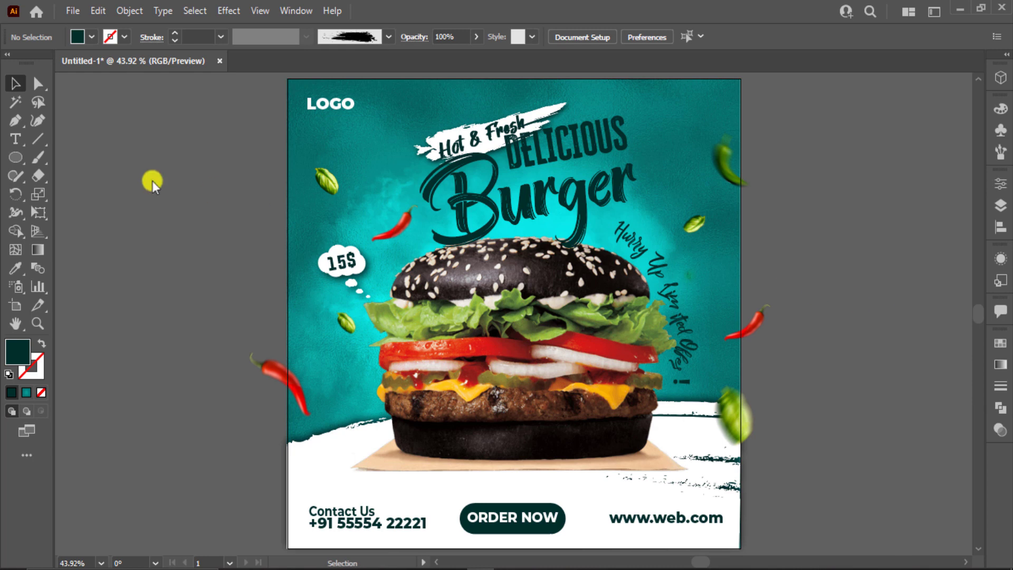
left_click(16, 157)
left_click(164, 168)
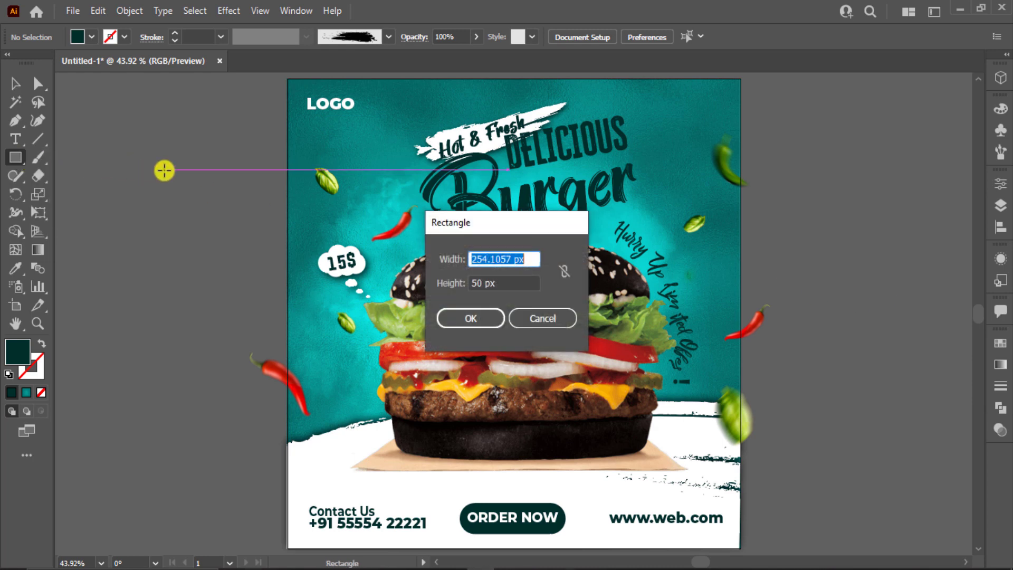
type("1000")
key("Tab")
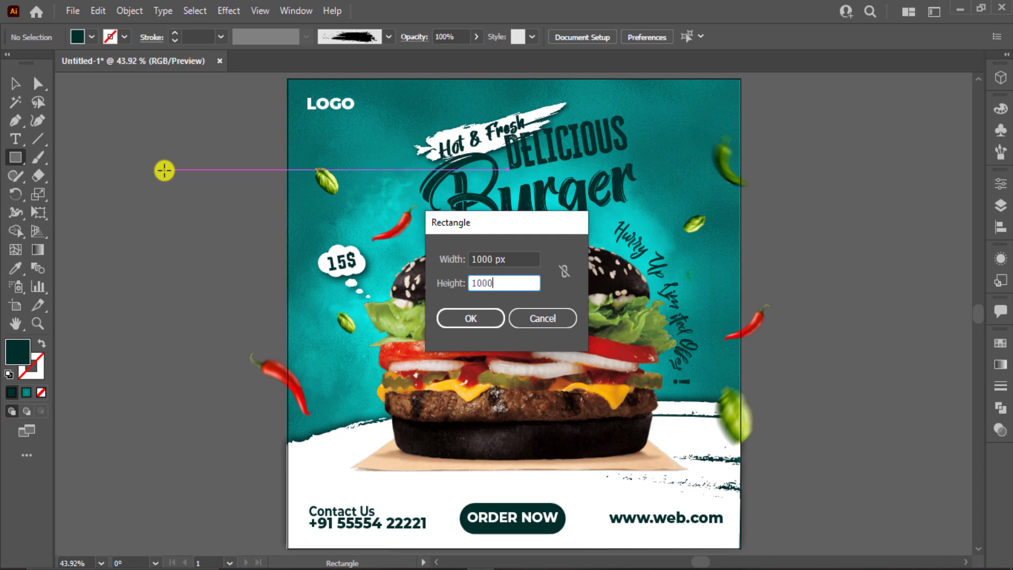
key("Return")
left_click(16, 84)
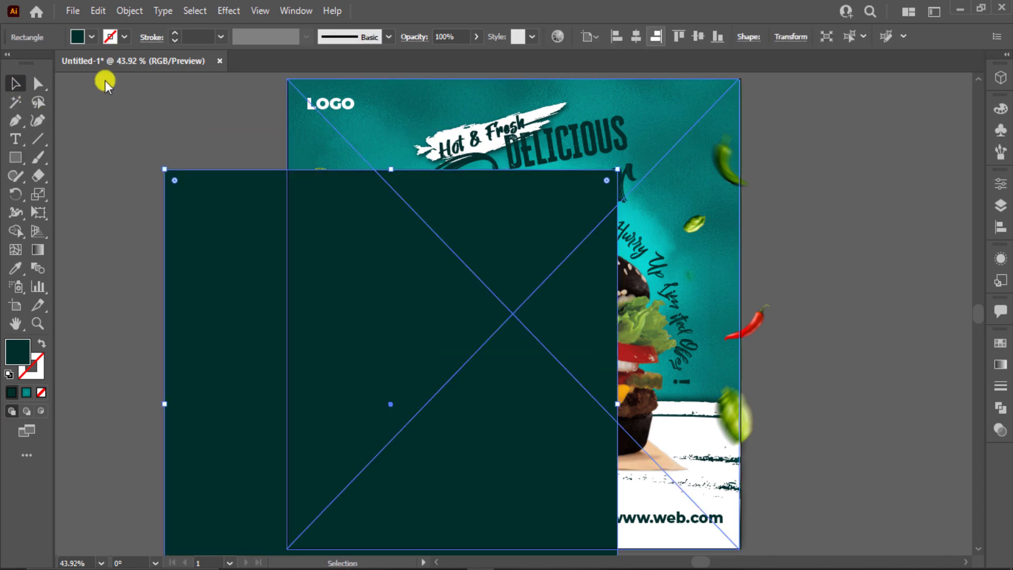
left_click(637, 37)
left_click(699, 37)
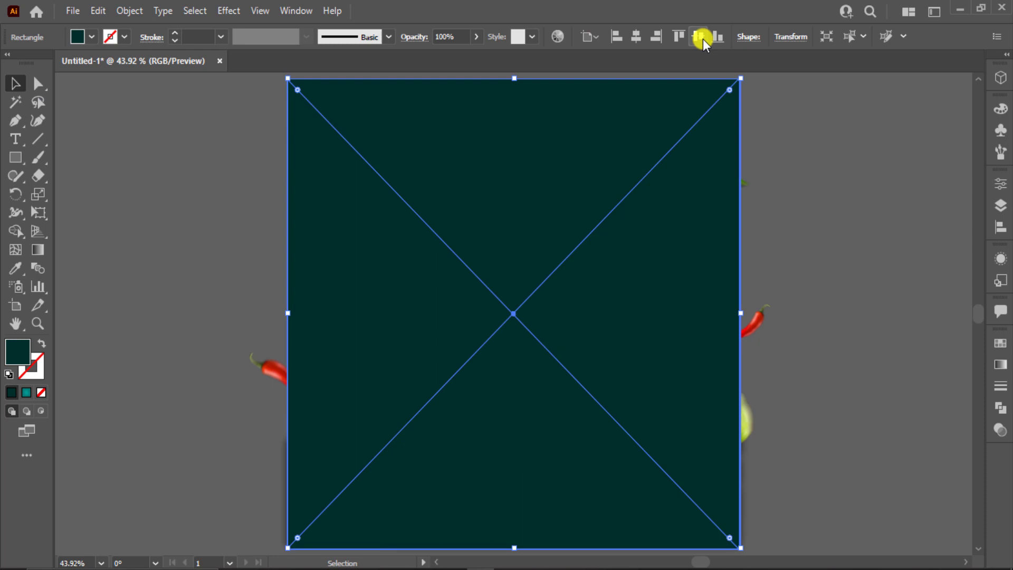
left_click(799, 167)
Step: Select all artwork and make a clipping mask with the top rectangle
scroll(799, 167, "right", 1)
scroll(799, 167, "down", 1)
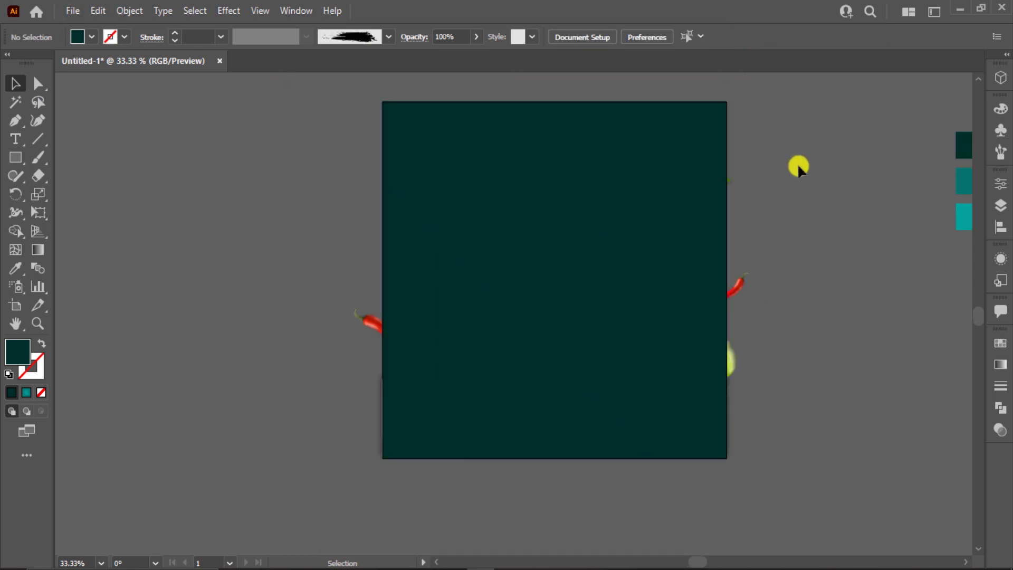
scroll(524, 138, "up", 1)
key("ctrl+a")
right_click(650, 414)
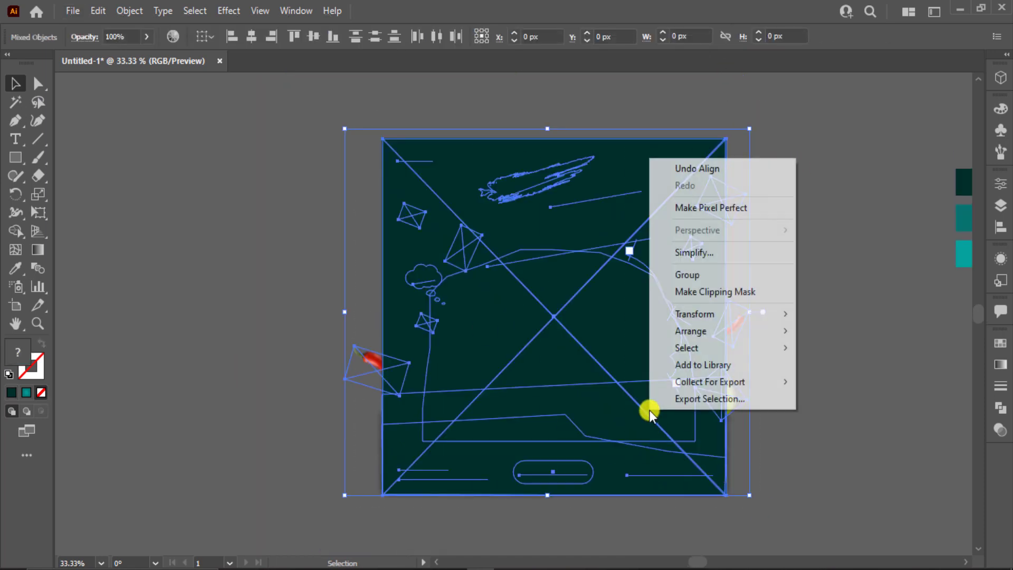
left_click(726, 292)
left_click(806, 286)
key("ctrl+0")
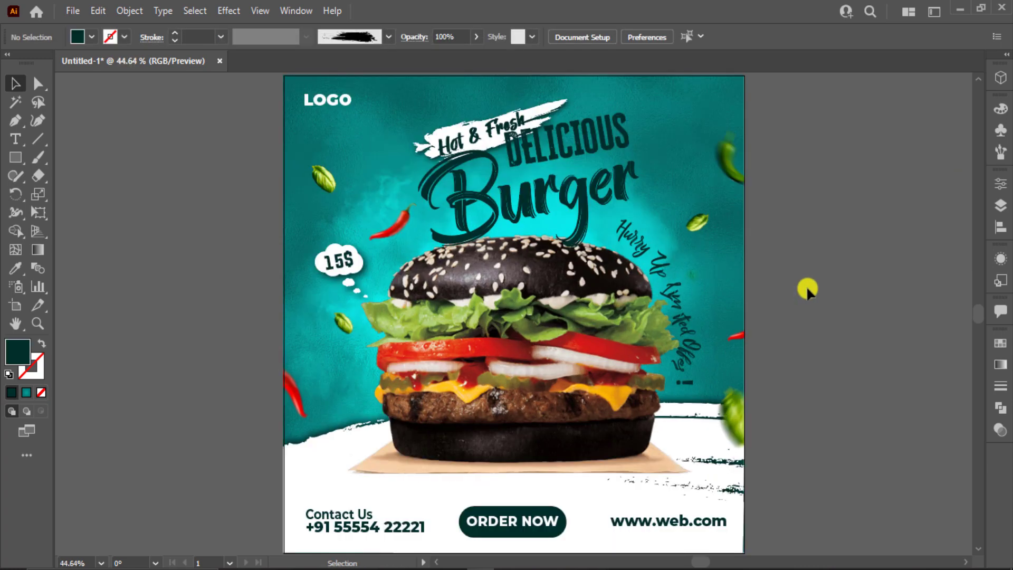
Step: Delete the three colour swatch rectangles beside the artboard
scroll(837, 276, "right", 5)
left_click_drag(584, 140, 762, 251)
key("Delete")
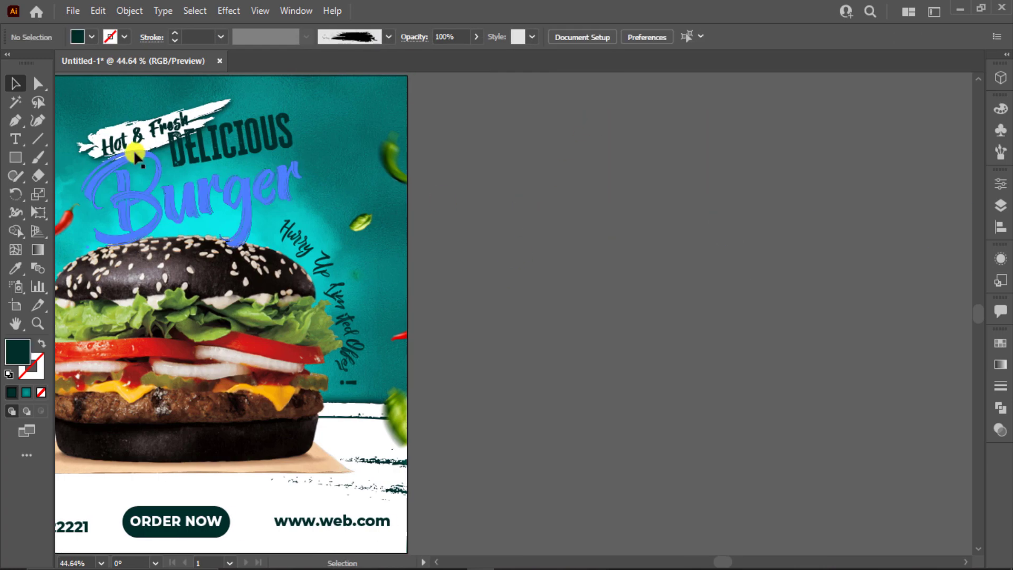
Step: Enter the clip group and lock the Burger title out of the way
left_click_drag(119, 155, 339, 156)
scroll(341, 147, "up", 3)
double_click(381, 125)
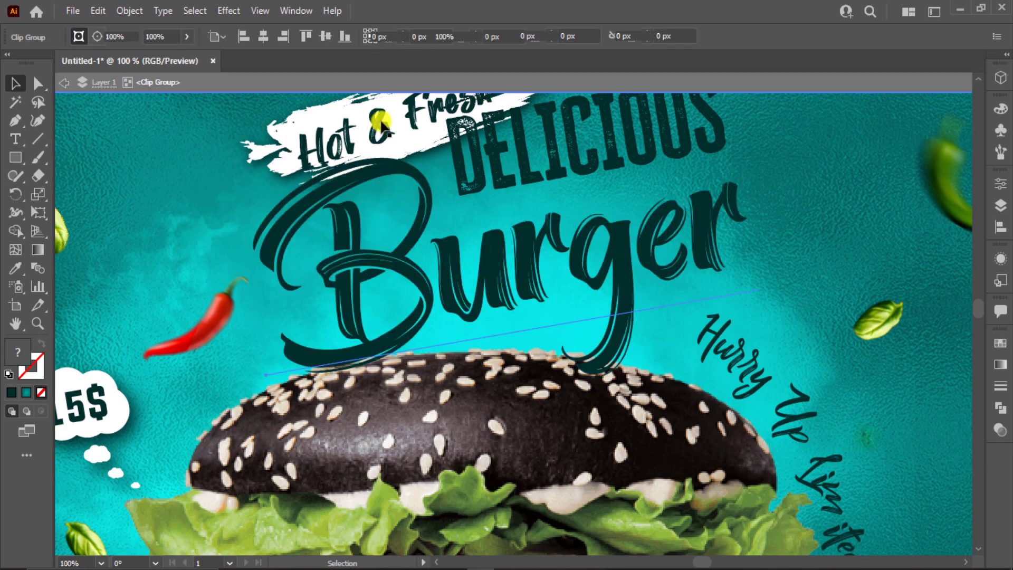
left_click(381, 126)
key("ctrl+2")
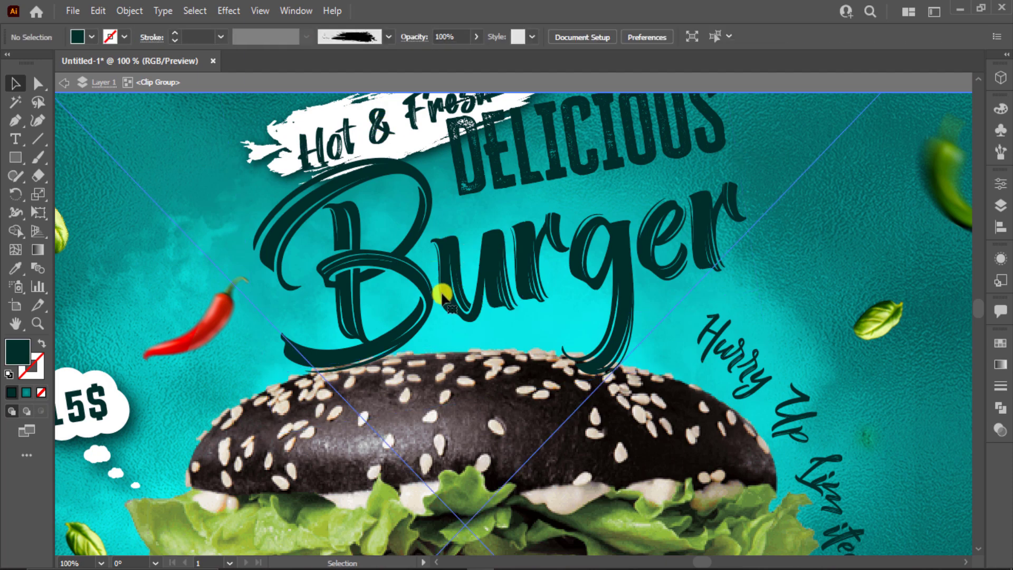
Step: Shrink the Hot & Fresh text to about 34.7 pt and nudge it onto its brush stroke
left_click(442, 296)
left_click(366, 138)
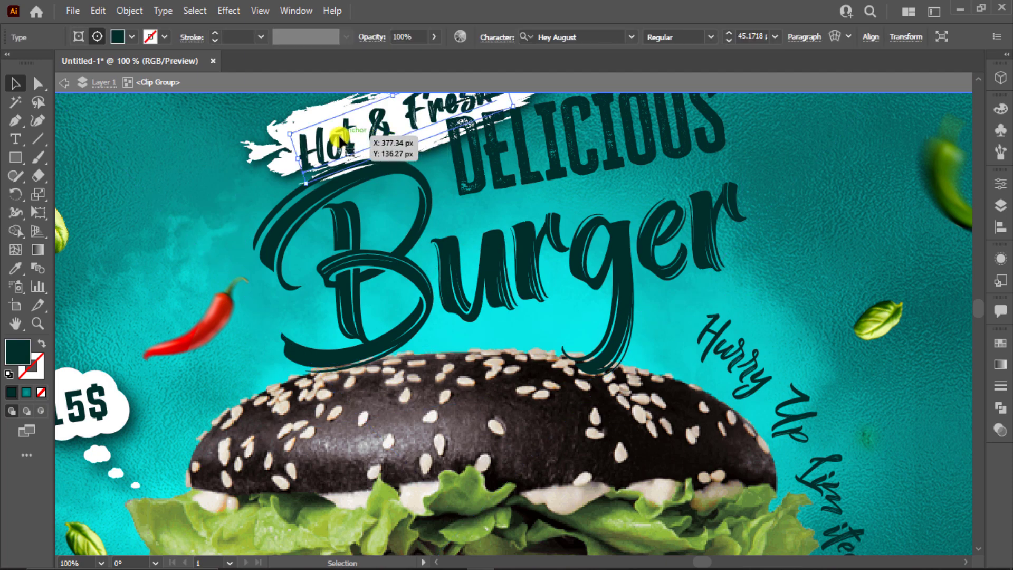
scroll(340, 138, "up", 2)
scroll(380, 142, "up", 1)
scroll(491, 148, "up", 1)
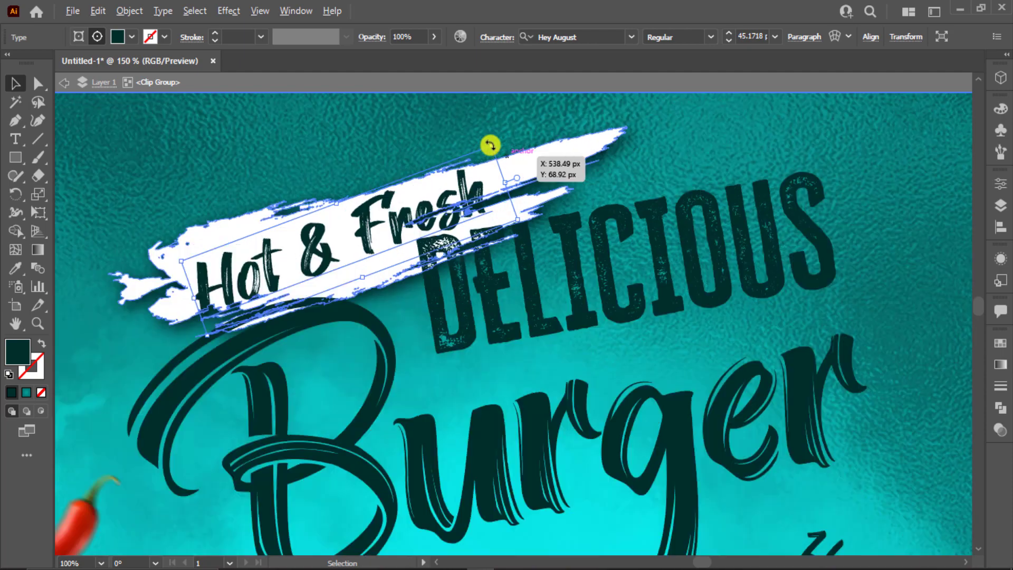
left_click_drag(470, 161, 420, 195)
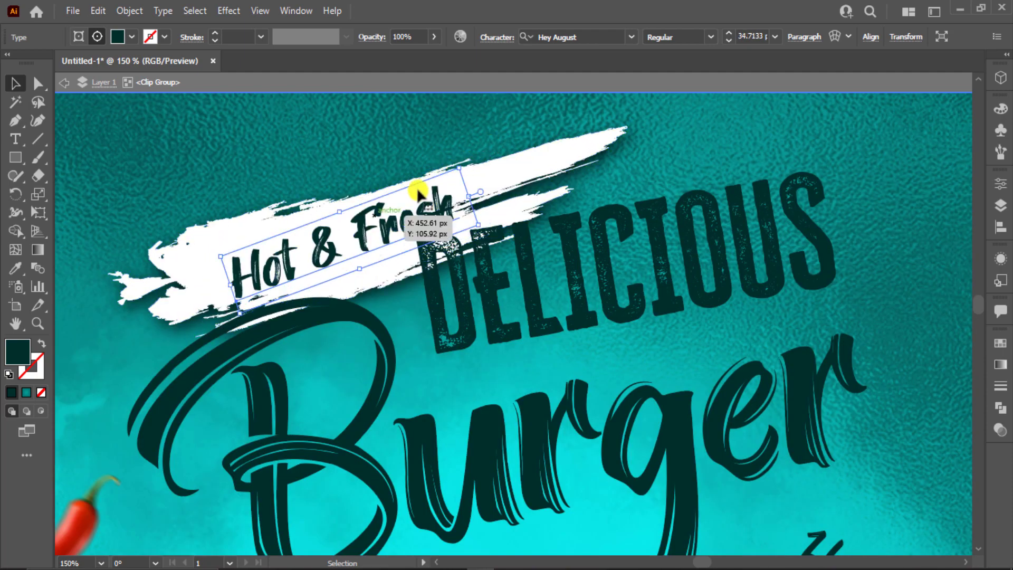
left_click_drag(362, 221, 343, 226)
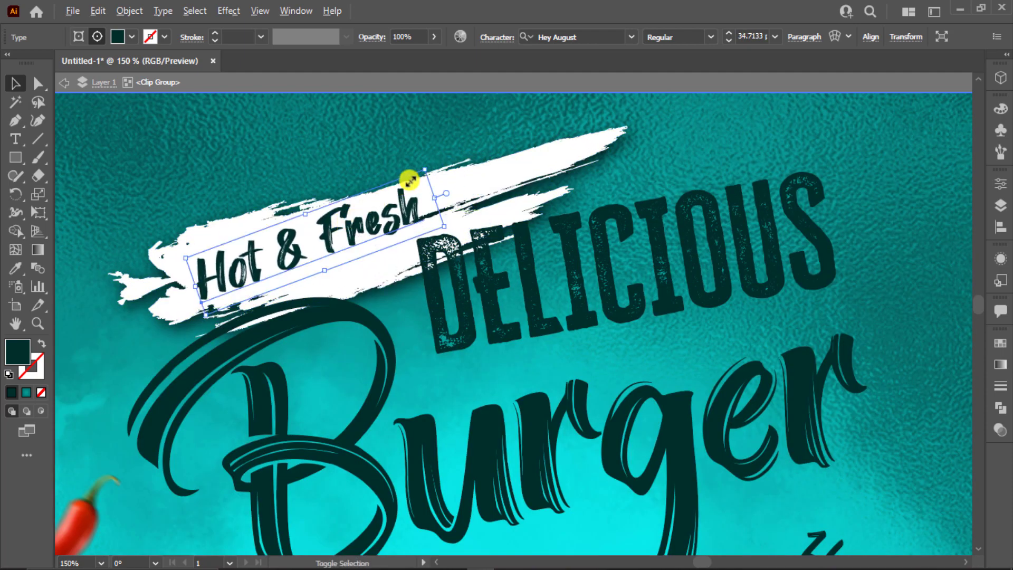
left_click_drag(415, 179, 408, 181)
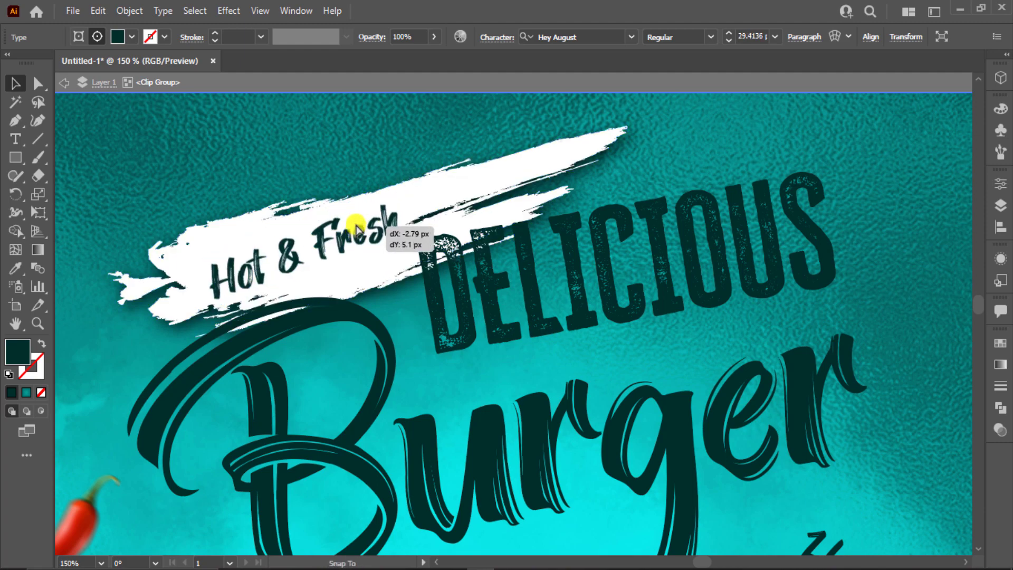